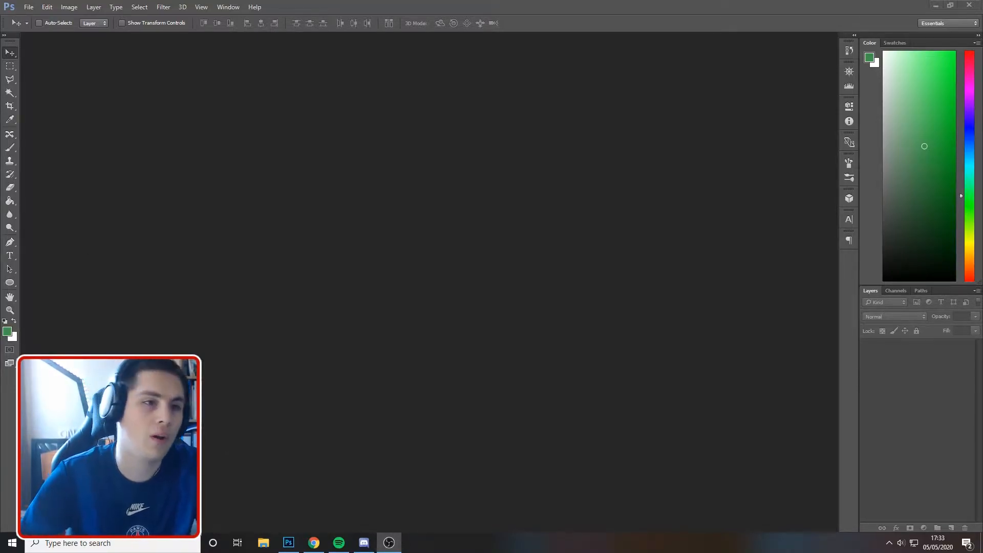
Create a new document 1500 pixels wide and 1500 pixels high in RGB Color mode.
left_click(28, 6)
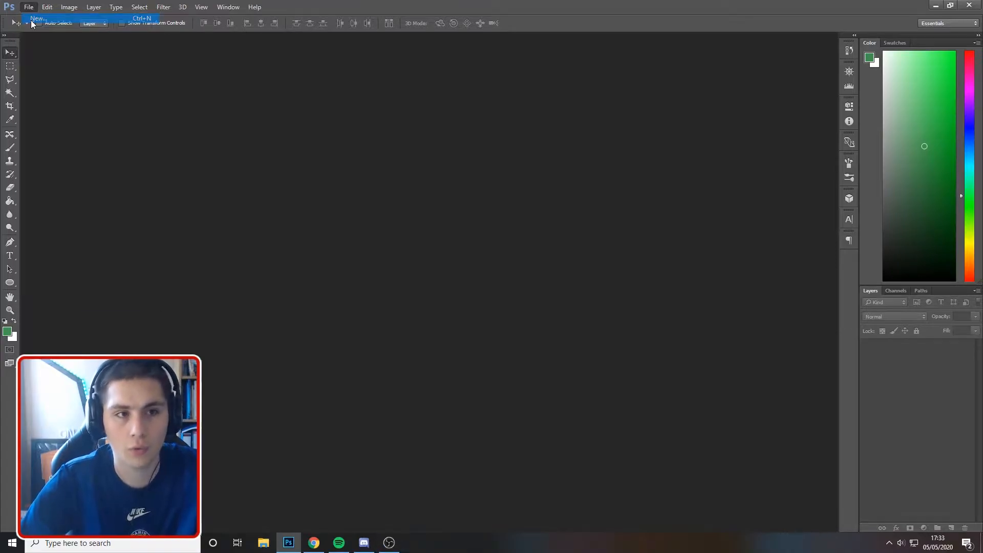
left_click(41, 18)
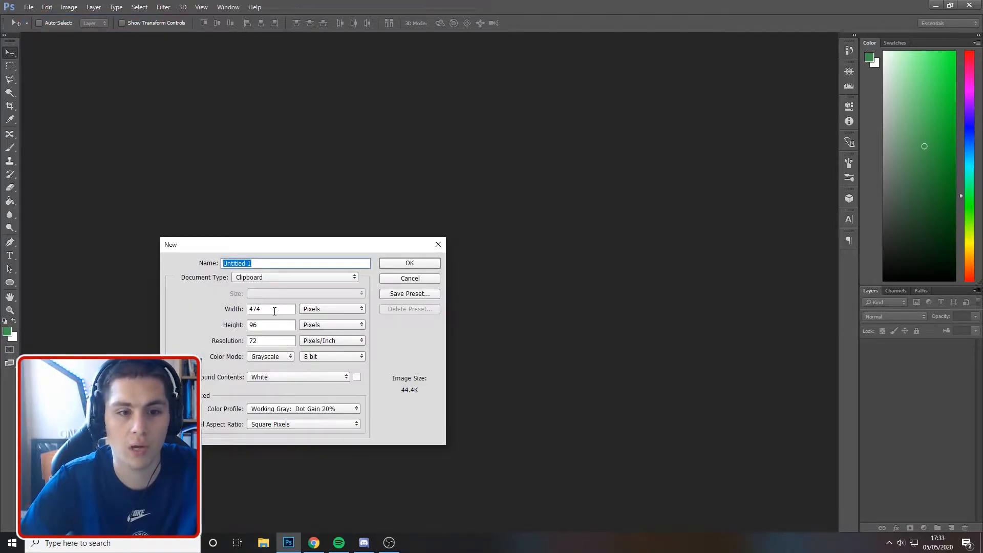
left_click_drag(281, 247, 340, 179)
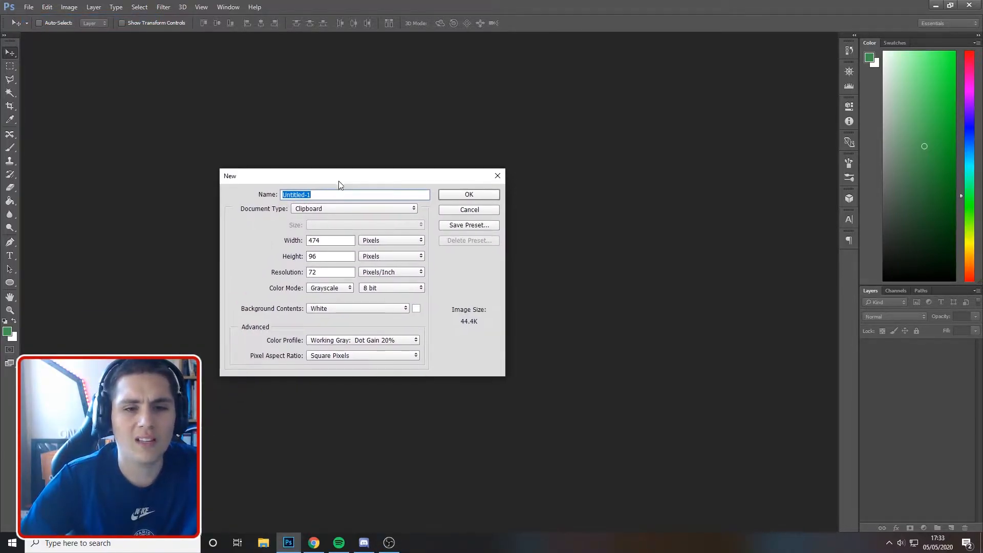
left_click(279, 240)
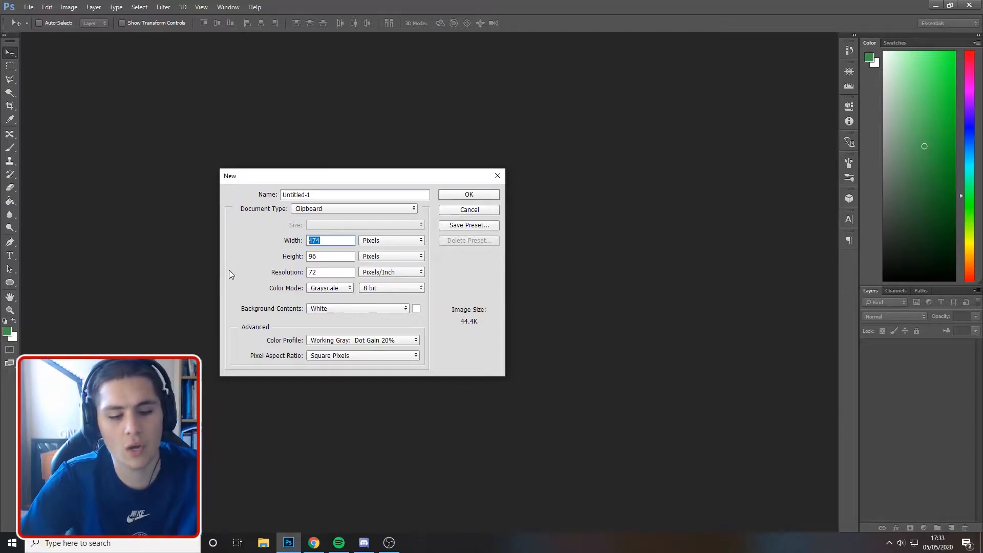
type("1")
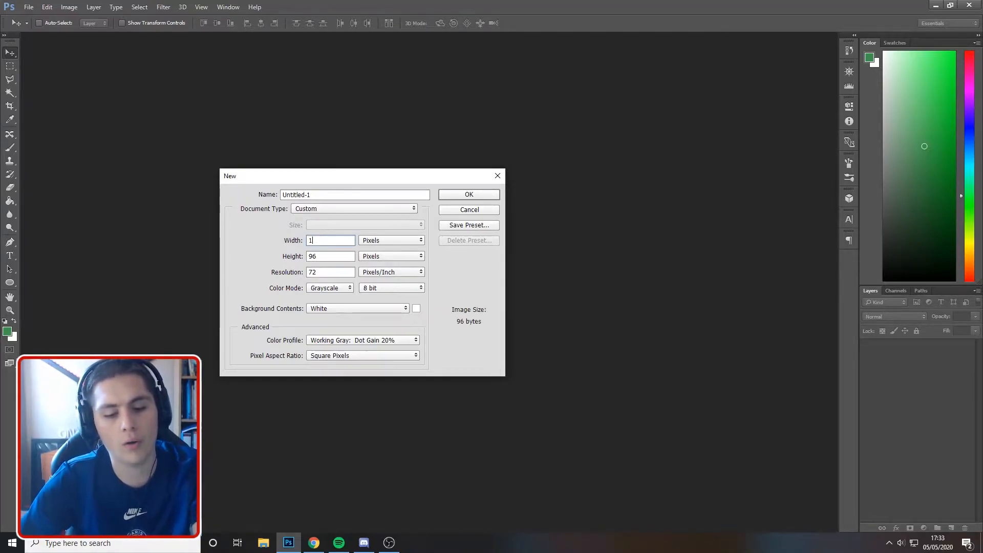
type("500")
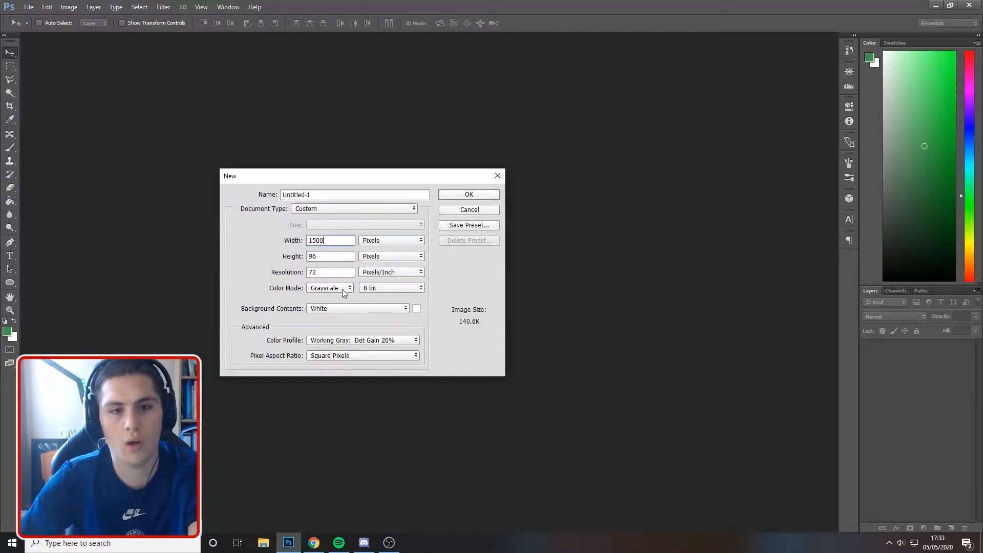
key("Tab")
type("1500")
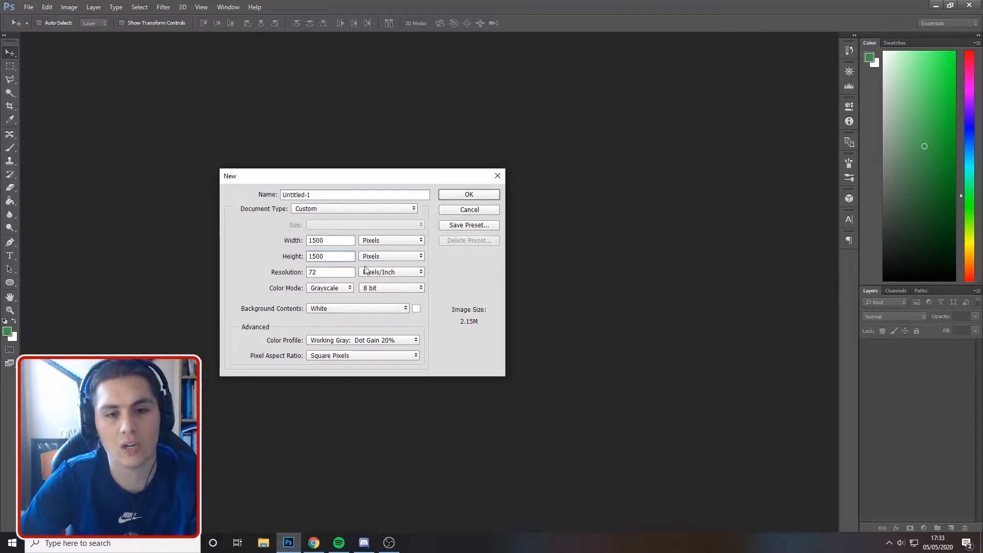
left_click(309, 289)
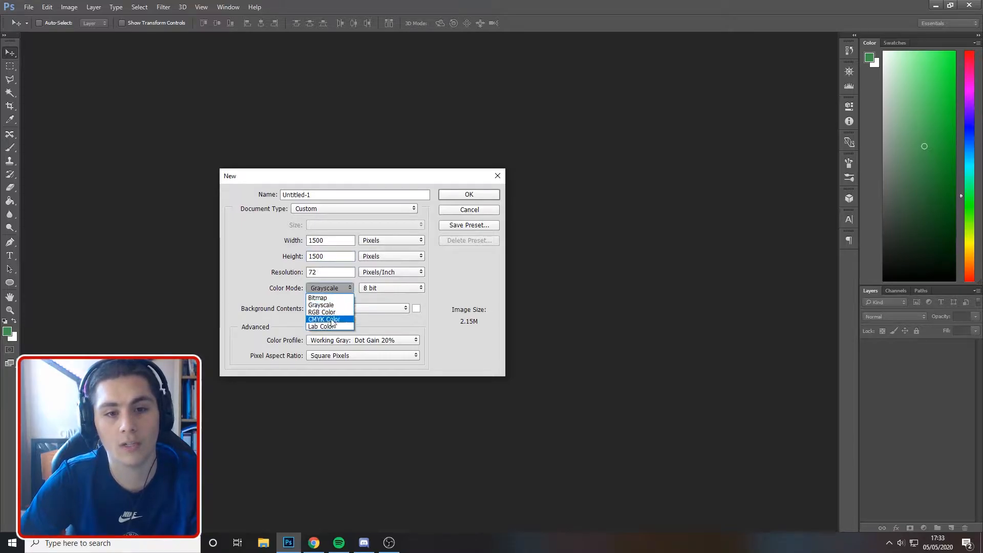
left_click(333, 313)
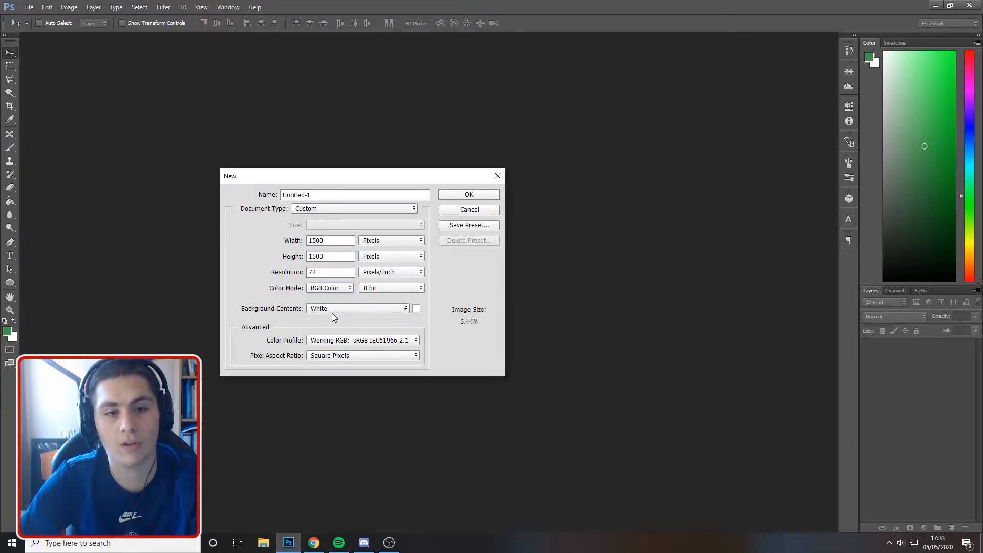
left_click(487, 196)
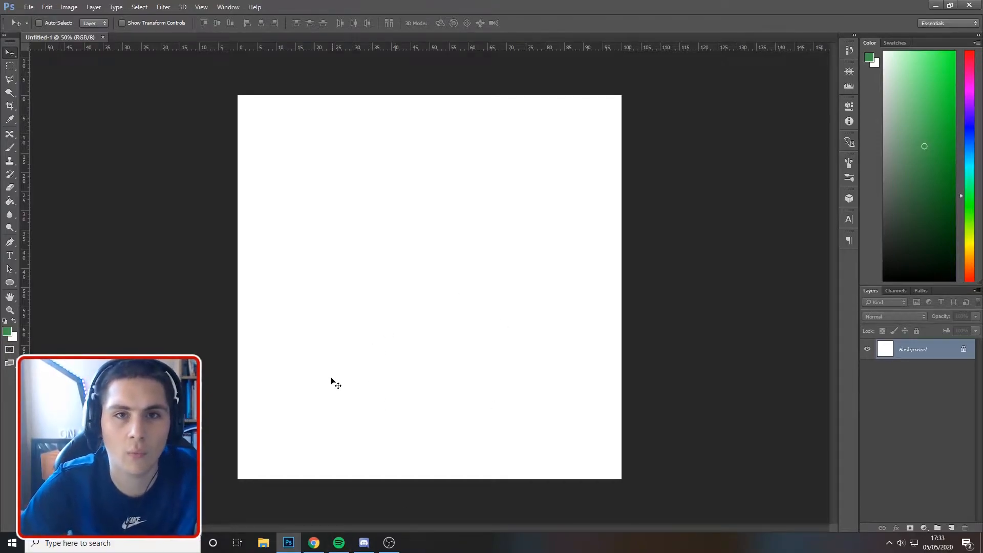
Hide the rulers and show them again.
key("ctrl+r")
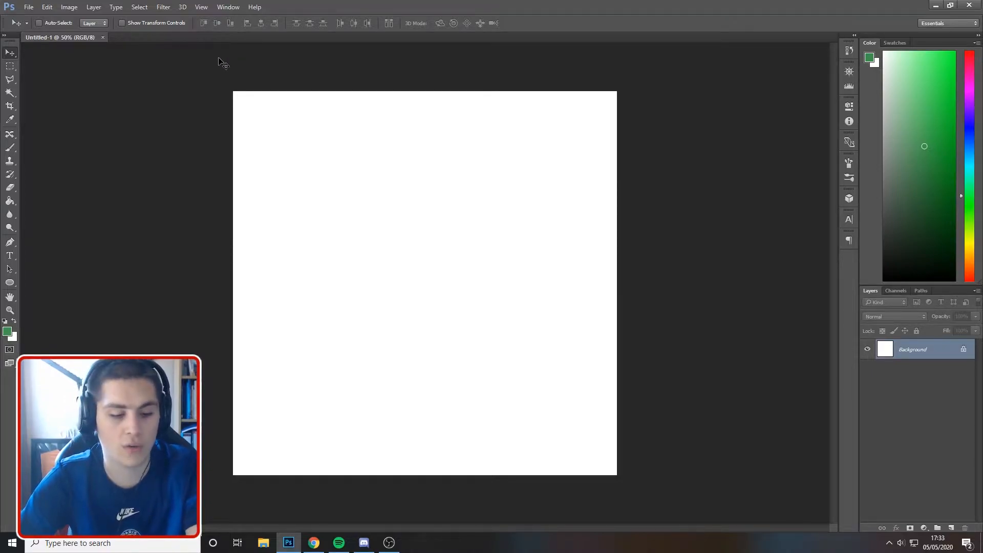
key("ctrl+r")
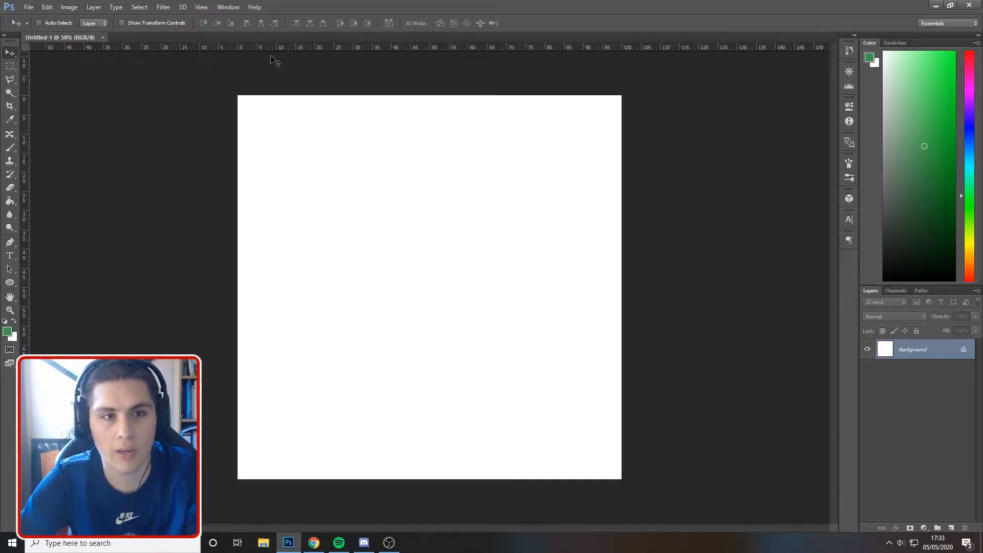
left_click(204, 7)
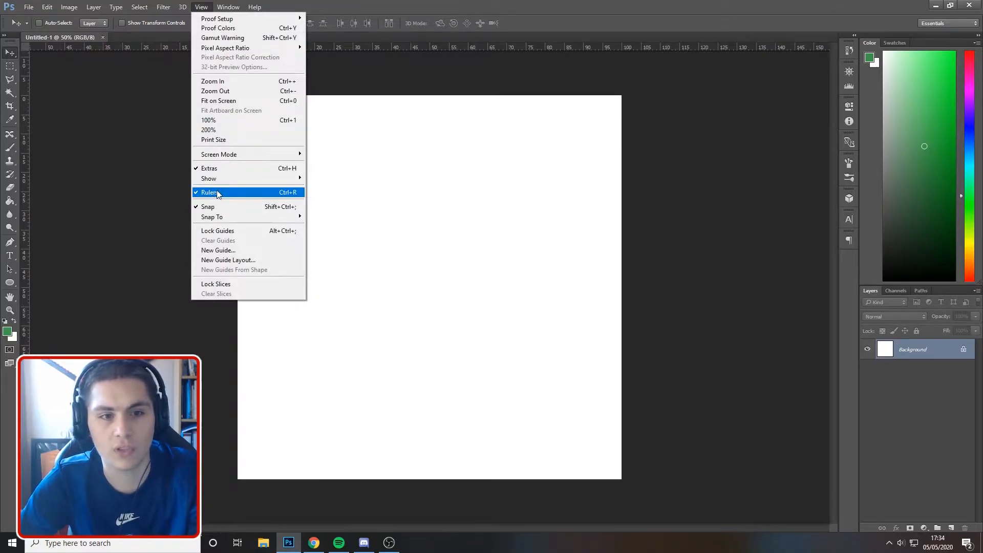
left_click(427, 285)
Switch the ruler units to pixels and back to percent.
right_click(165, 48)
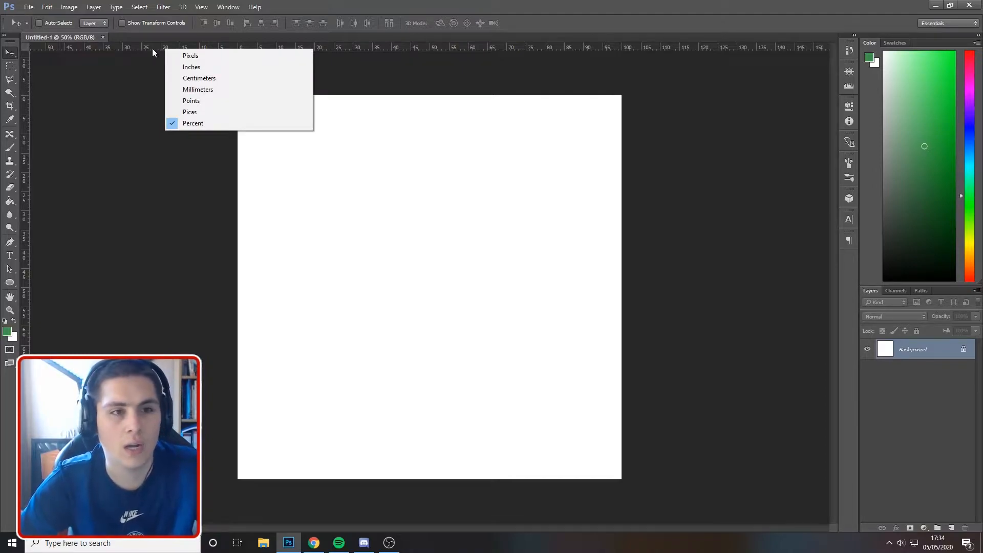
right_click(151, 48)
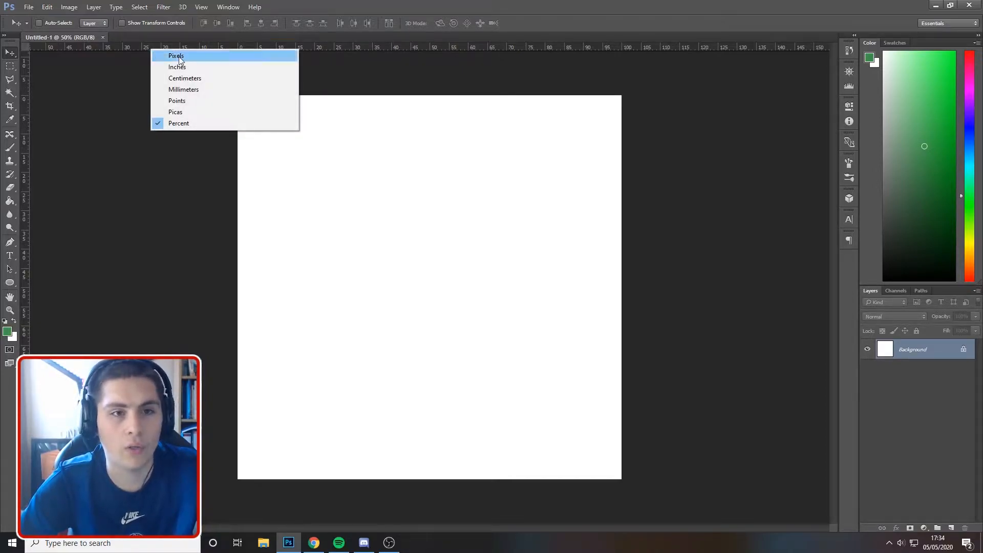
left_click(170, 55)
right_click(173, 47)
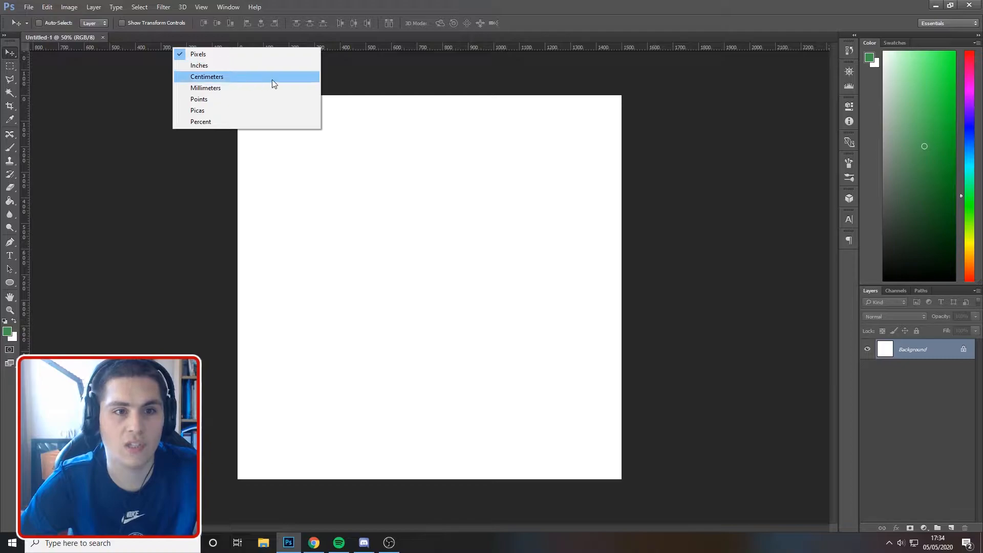
left_click(210, 124)
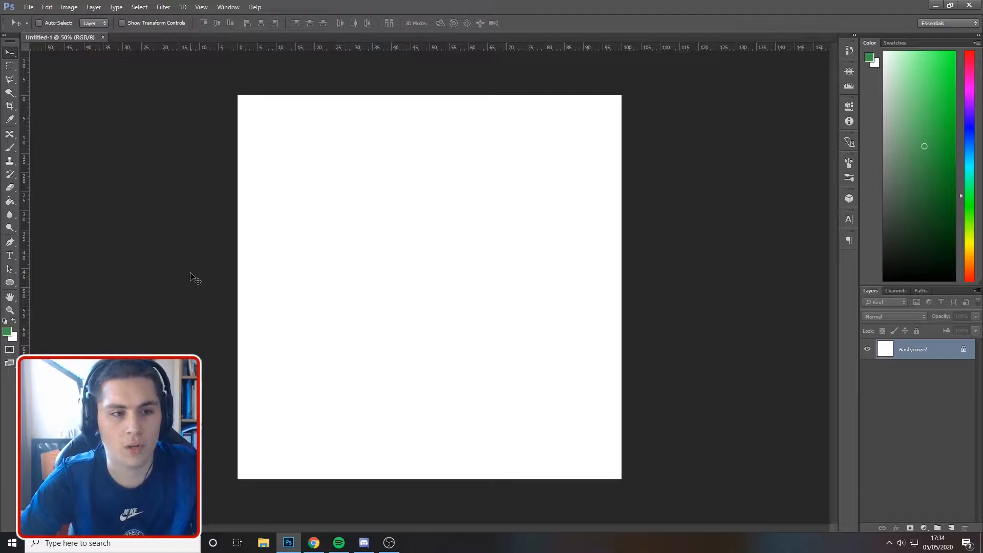
left_click(200, 7)
left_click(218, 250)
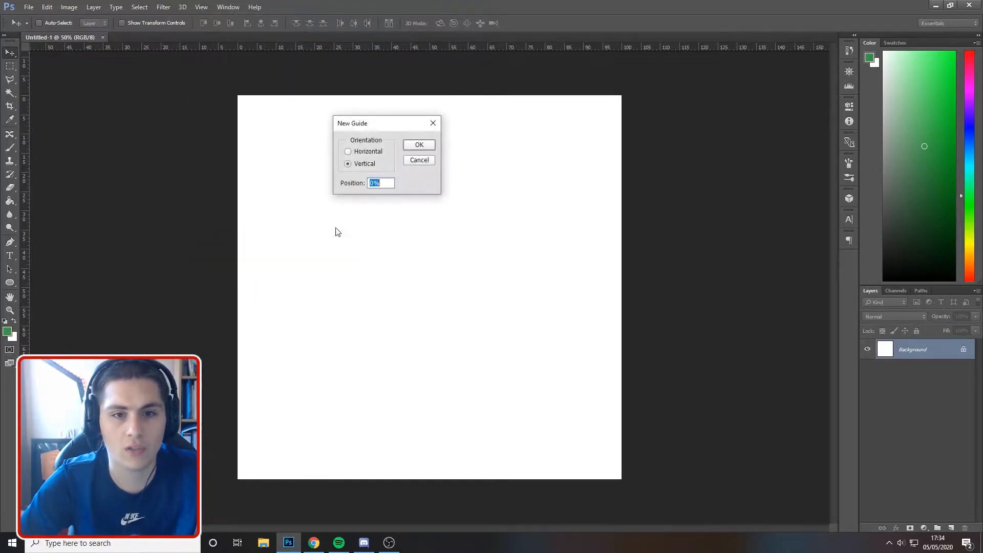
left_click(417, 161)
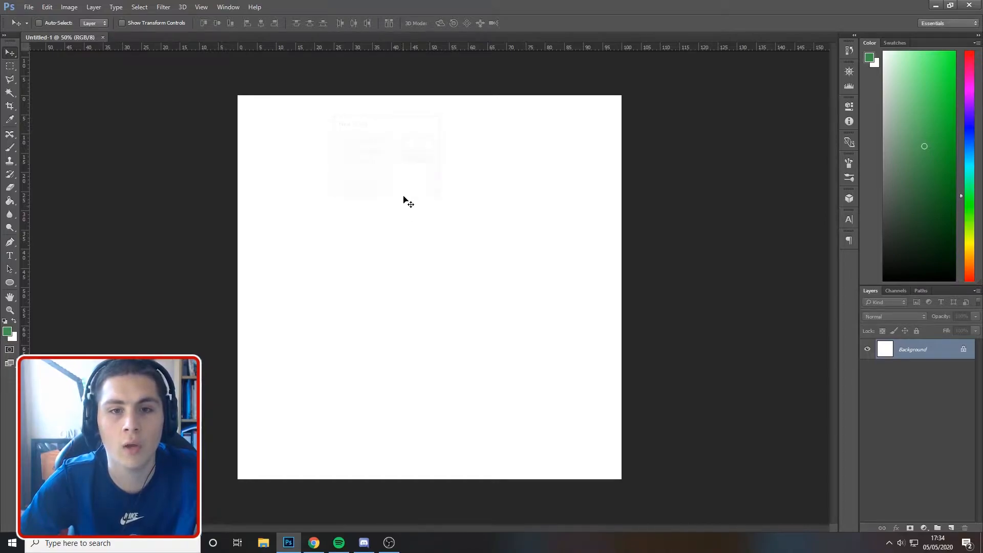
Place horizontal and vertical guides at 10% and 90% of the canvas.
left_click_drag(407, 46, 397, 136)
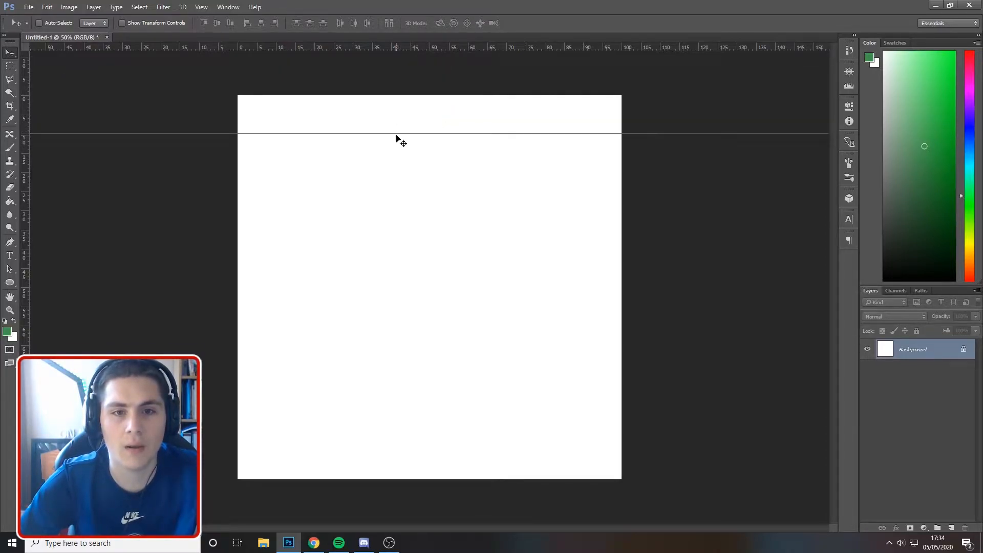
left_click_drag(400, 51, 387, 441)
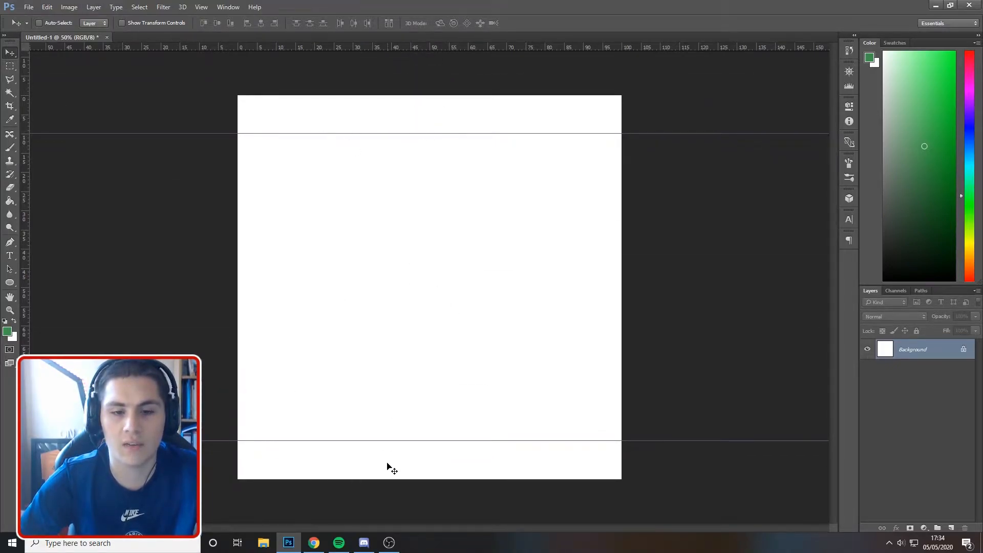
left_click_drag(28, 183, 276, 235)
left_click_drag(27, 300, 583, 267)
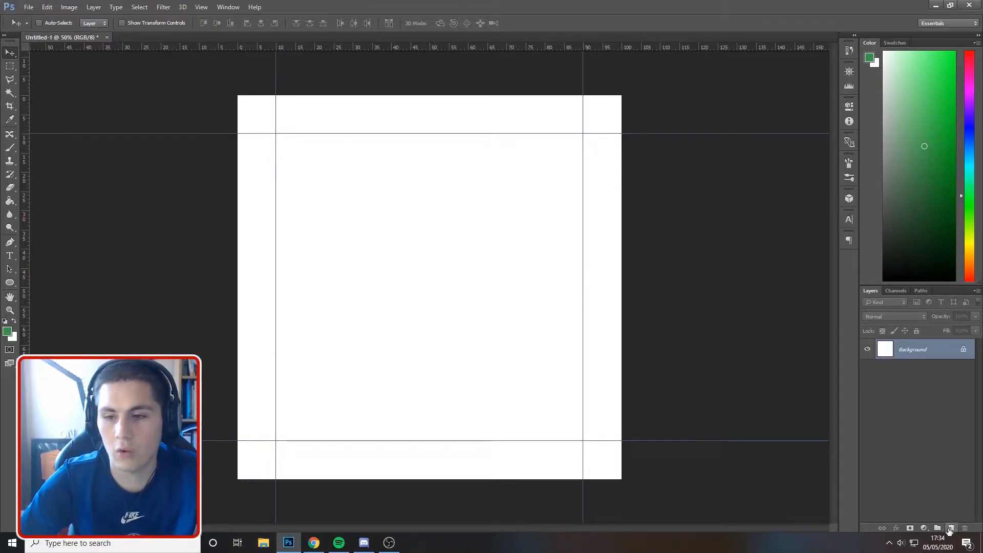
Add a new layer and place horizontal and vertical guides at 15% and 85% of the canvas.
left_click(950, 529)
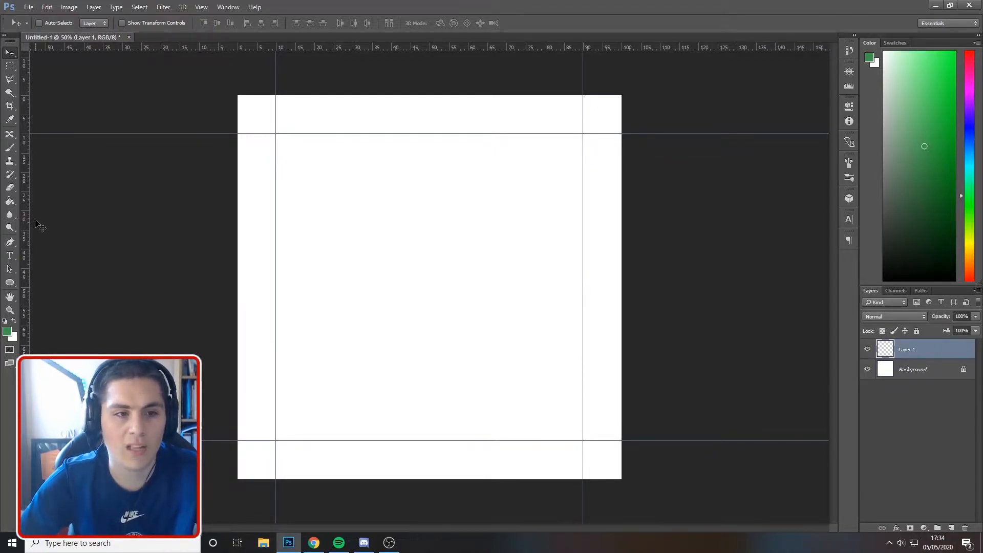
left_click_drag(25, 230, 296, 253)
left_click_drag(382, 51, 386, 153)
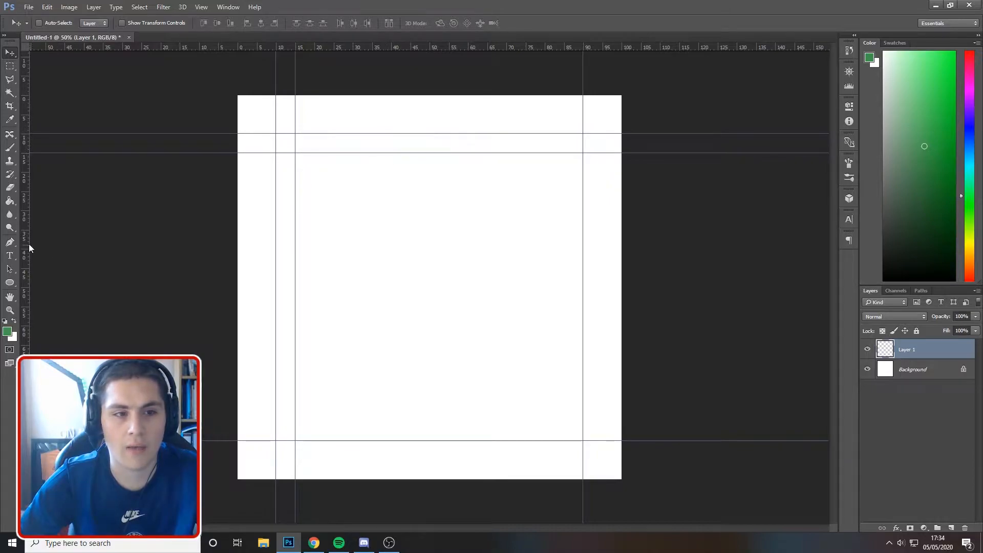
left_click_drag(23, 307, 564, 302)
left_click_drag(421, 54, 421, 422)
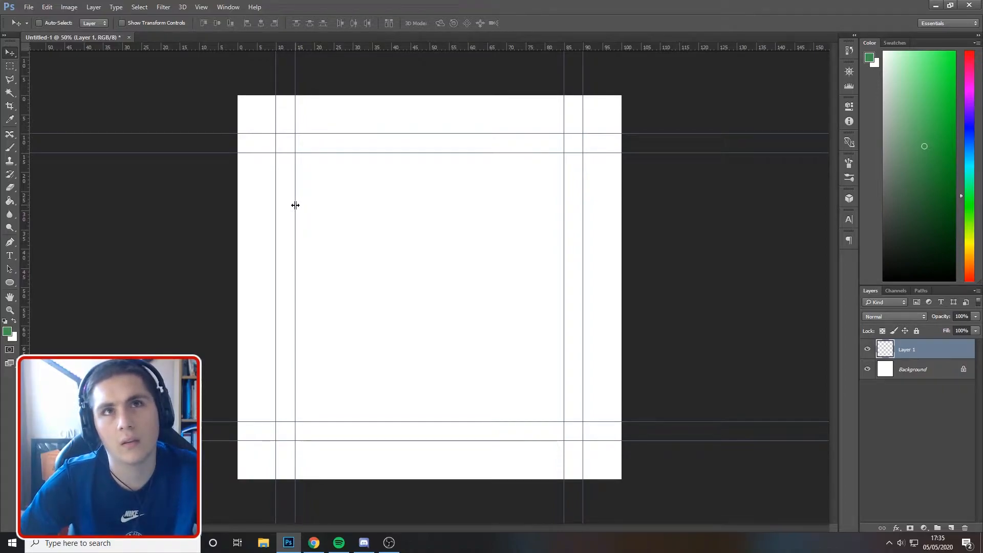
Place horizontal and vertical guides at 25% and 75% of the canvas.
left_click_drag(23, 280, 335, 303)
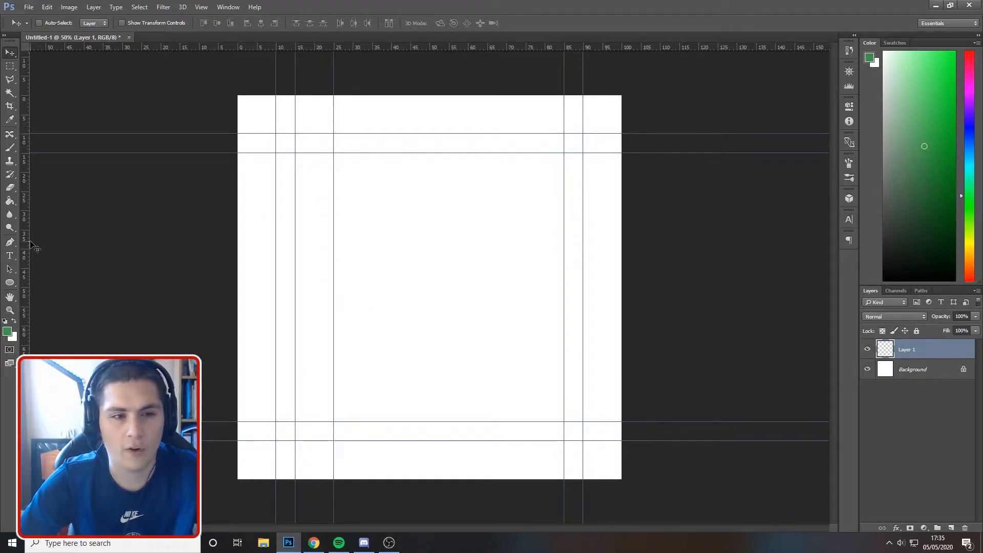
left_click_drag(28, 248, 525, 318)
left_click_drag(385, 48, 421, 384)
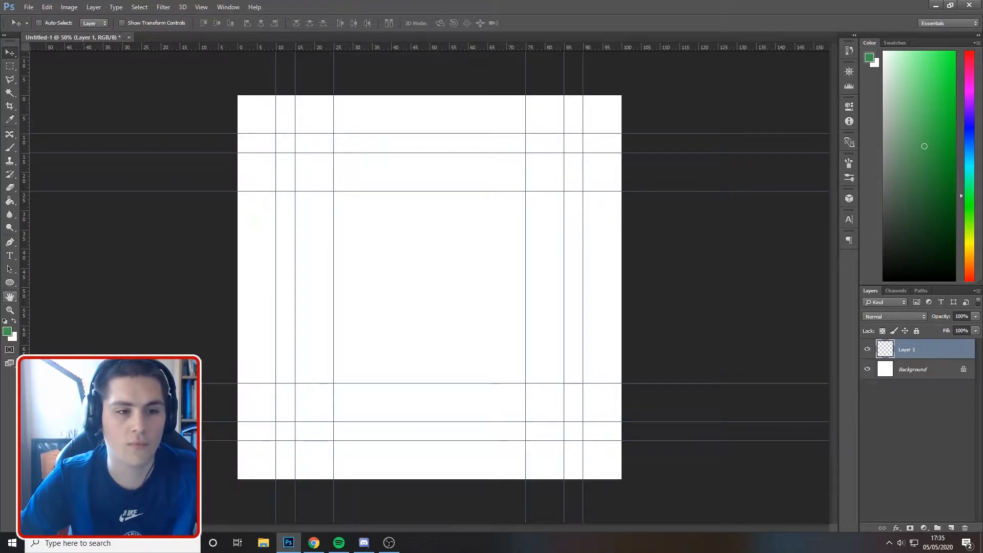
Reset the foreground and background colors to default and draw a black 1200 × 1200 px circle with the Ellipse Tool between the outermost guides.
left_click(4, 321)
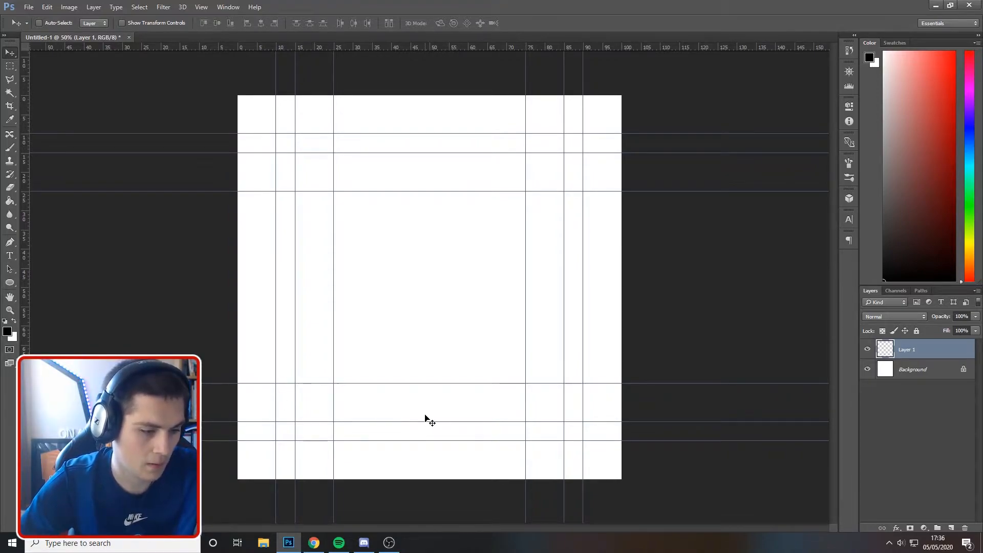
left_click(10, 282)
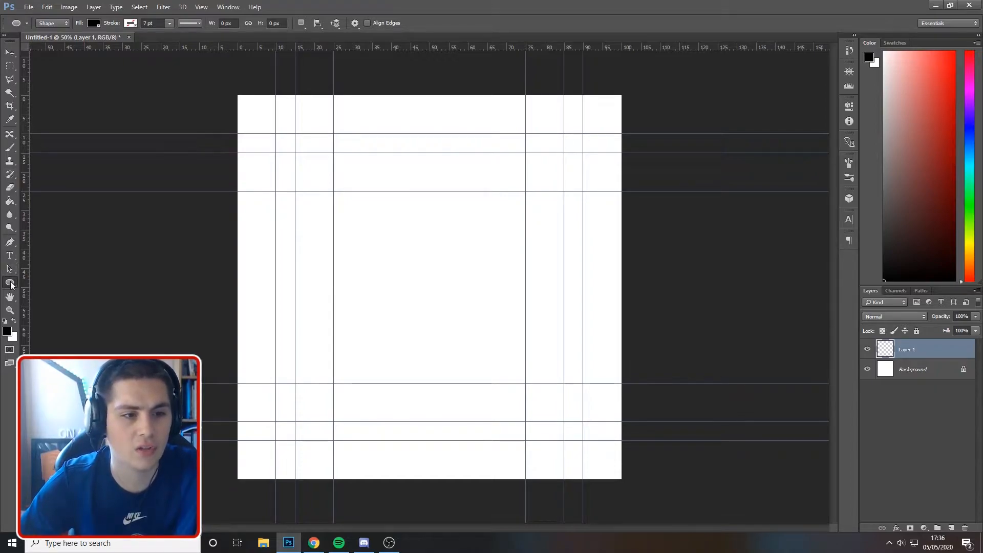
right_click(11, 284)
left_click(9, 285)
right_click(10, 286)
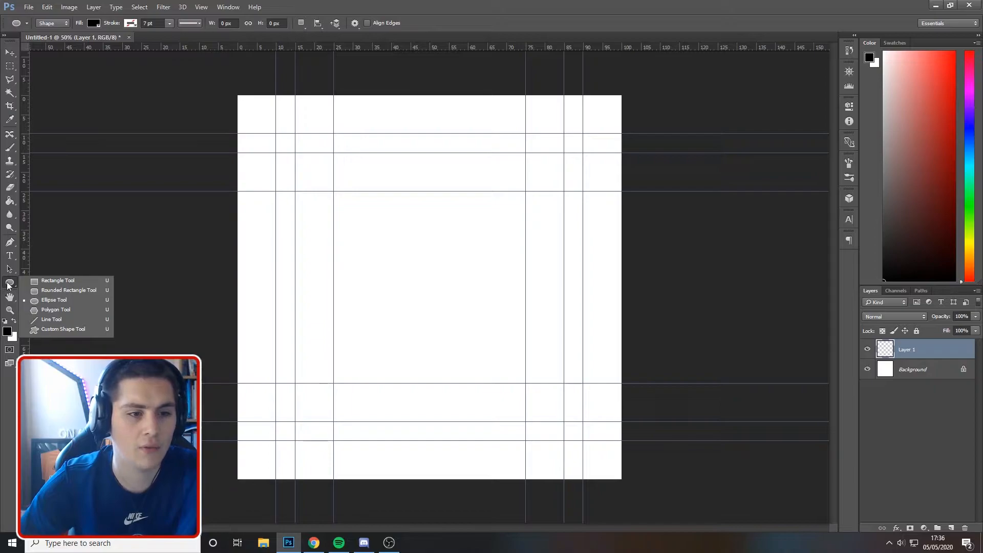
left_click(67, 303)
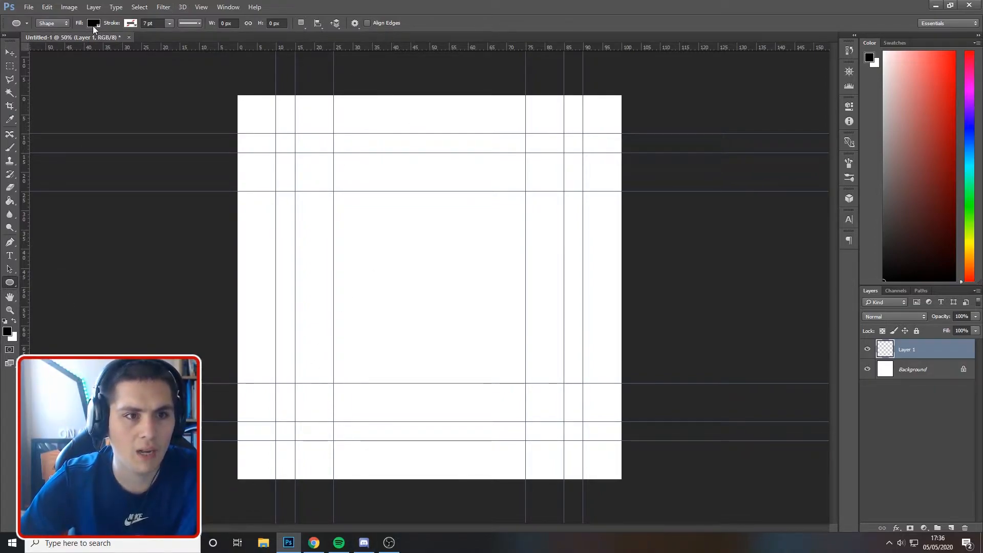
left_click(93, 26)
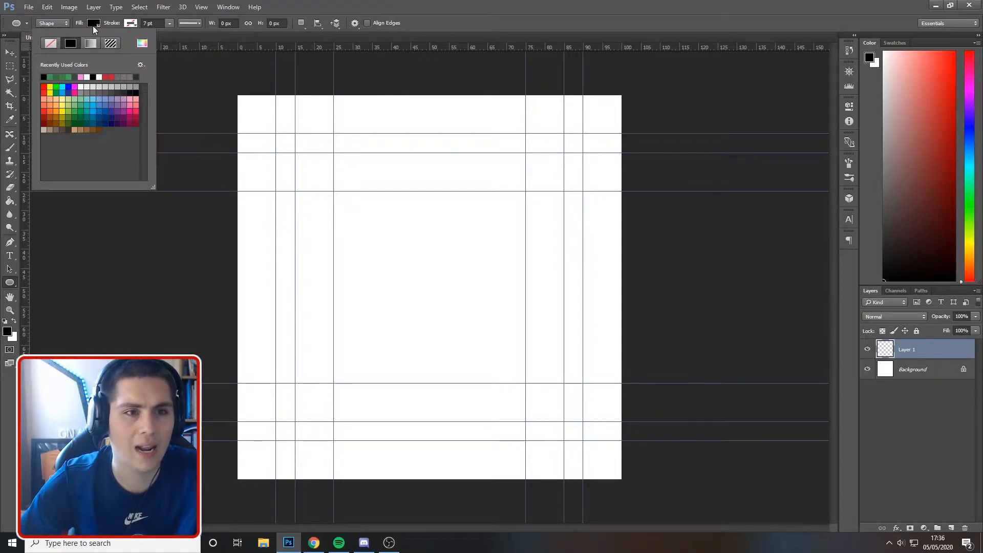
left_click(93, 25)
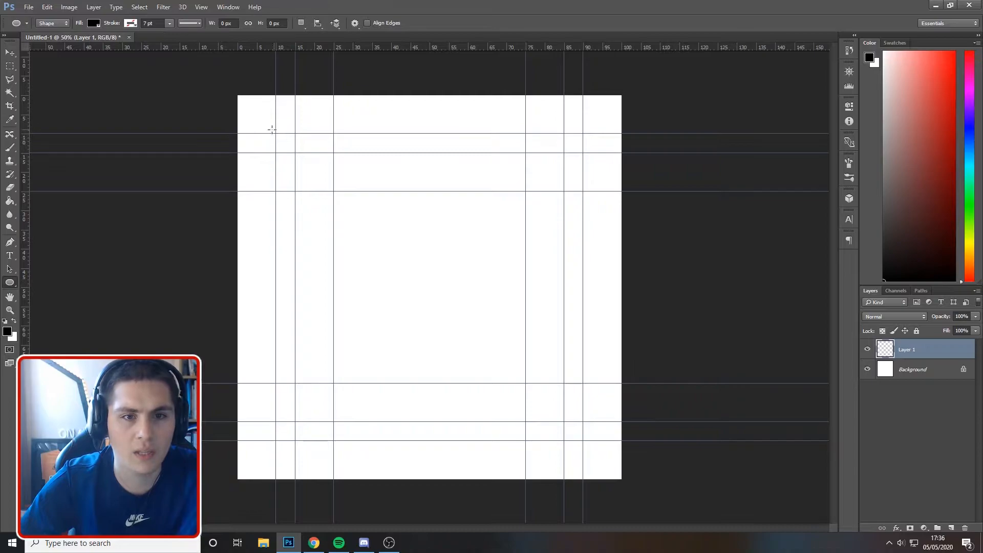
left_click_drag(275, 133, 584, 440)
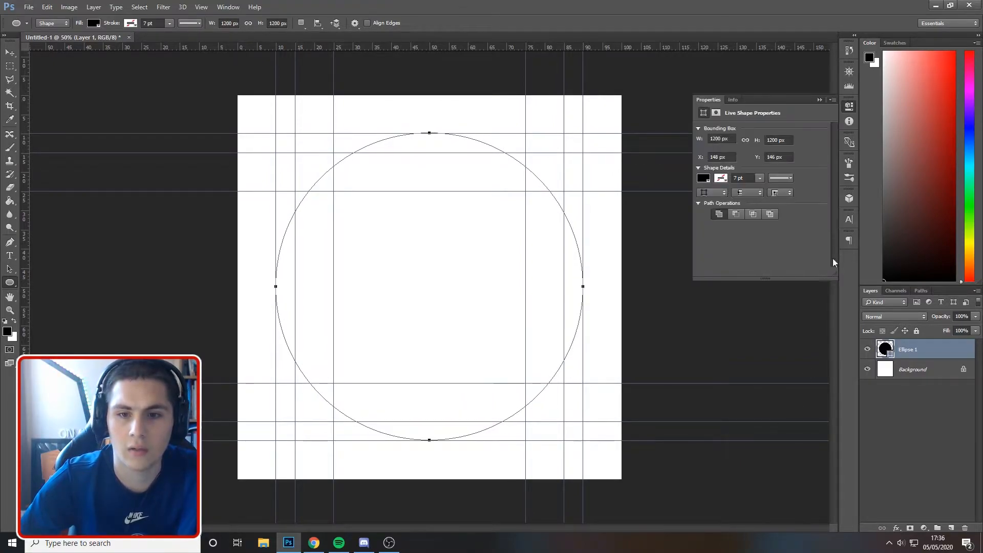
left_click(820, 100)
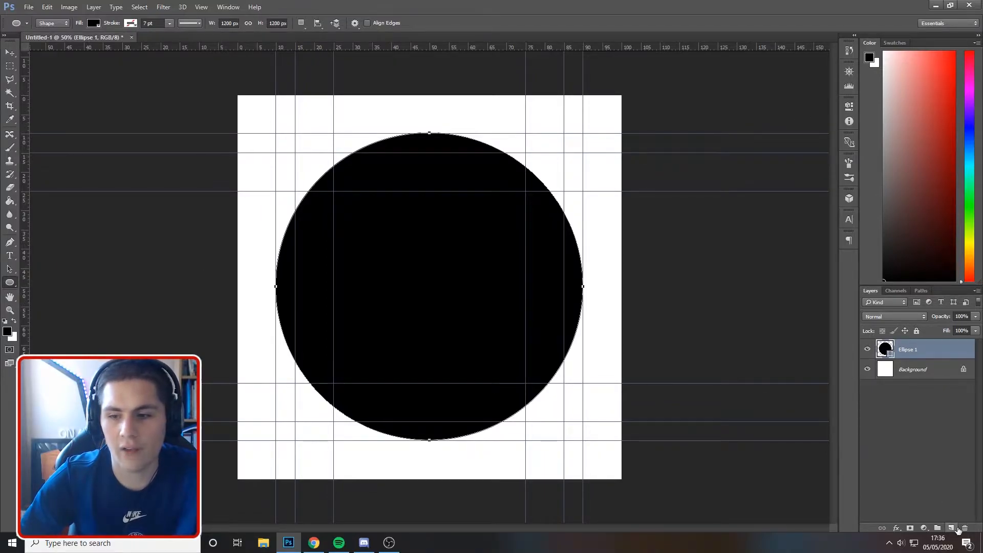
Add a new layer and draw a white circle about 1052 × 1052 px between the 15% and 85% guides.
left_click(951, 528)
left_click(95, 23)
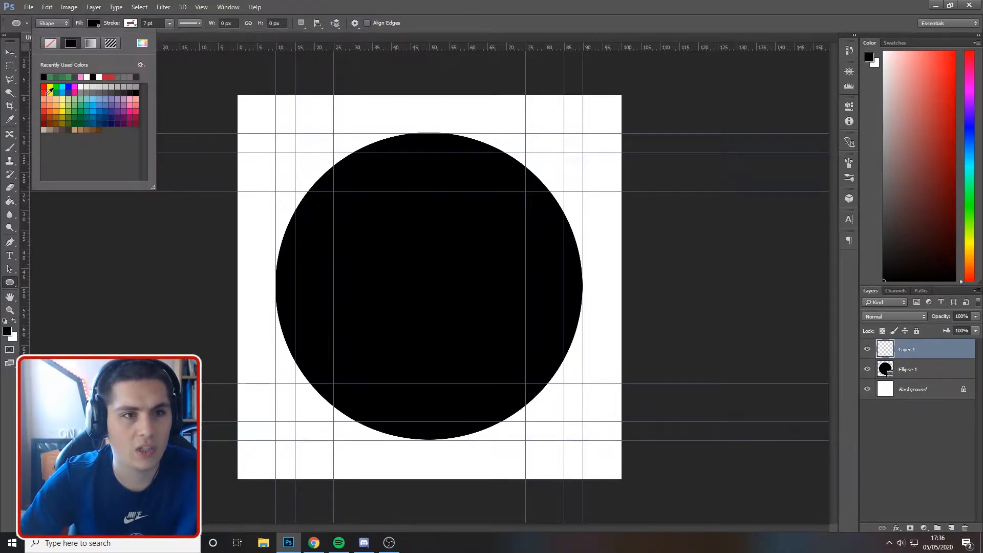
left_click(16, 287)
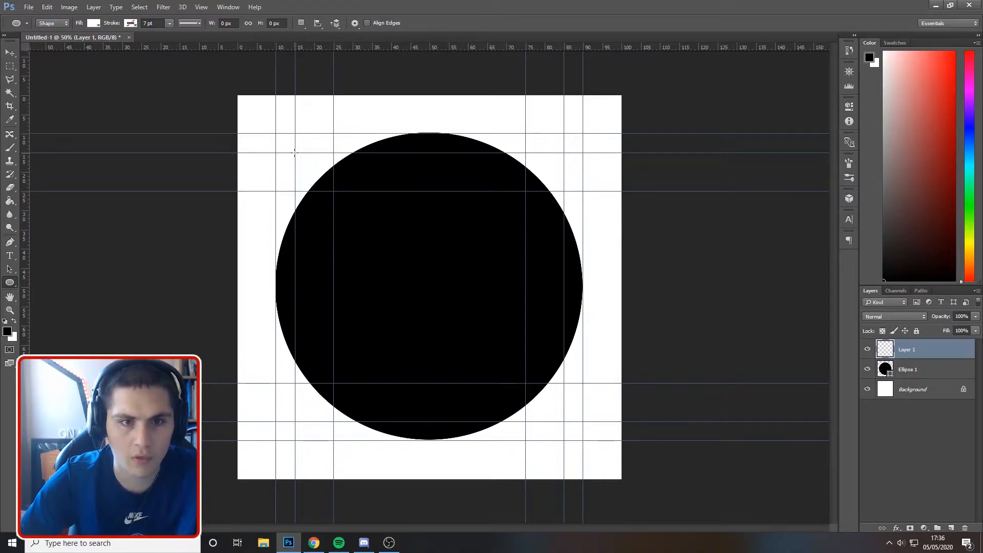
left_click_drag(295, 151, 564, 422)
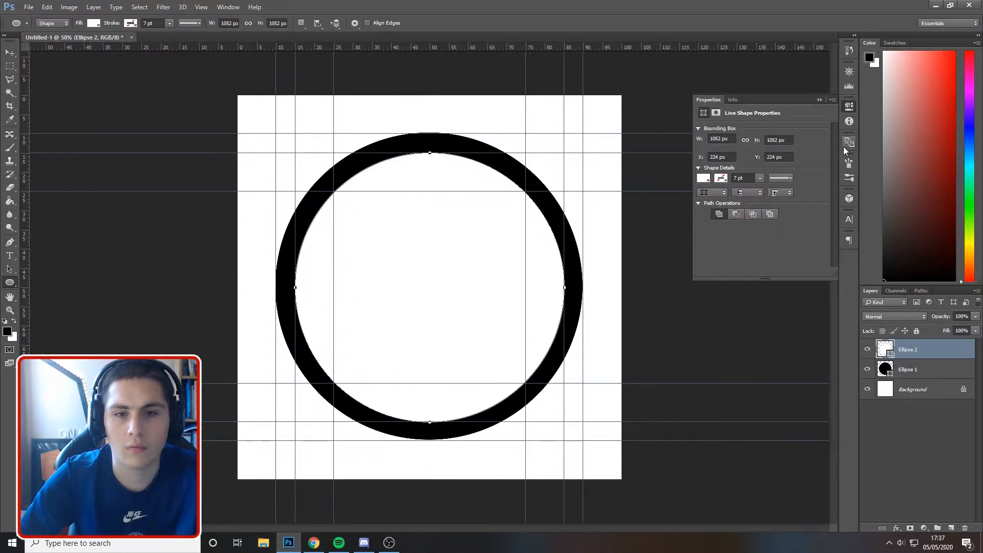
left_click(820, 100)
Center the white circle horizontally and vertically on the canvas.
left_click(10, 53)
key("ctrl+a")
left_click(260, 24)
left_click(218, 24)
key("ctrl+d")
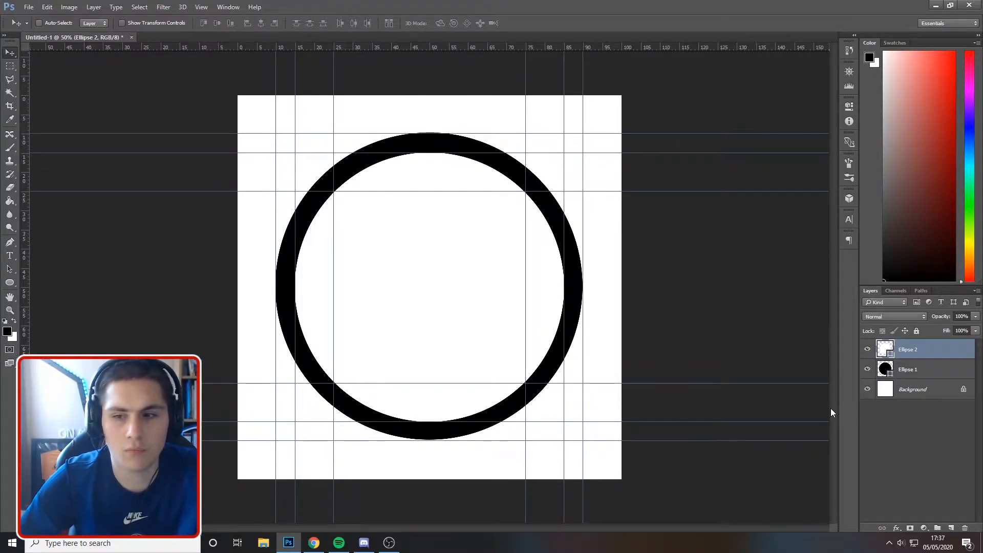
Add a new layer and draw a red circle about 748 × 748 px between the 25% and 75% guides.
left_click(952, 528)
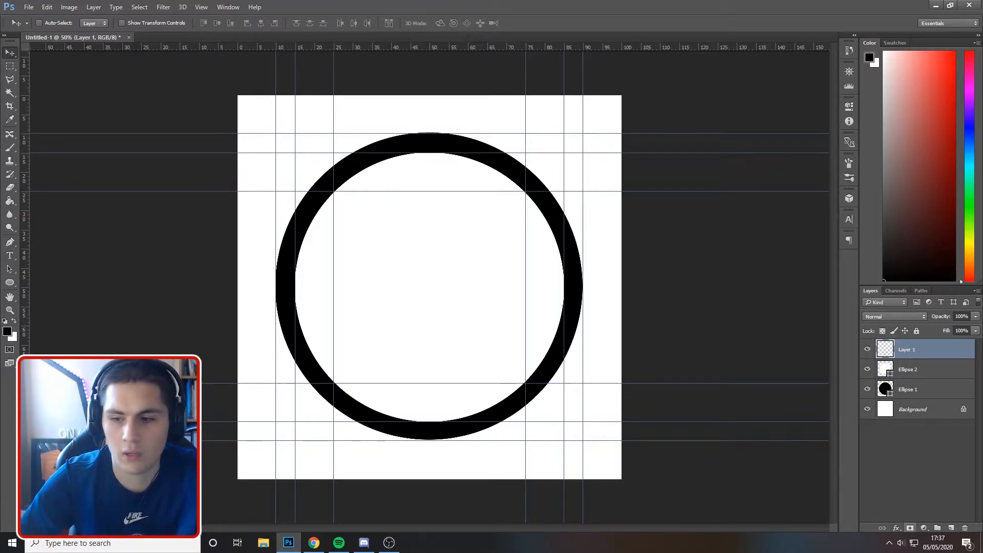
left_click(69, 6)
mouse_move(85, 4)
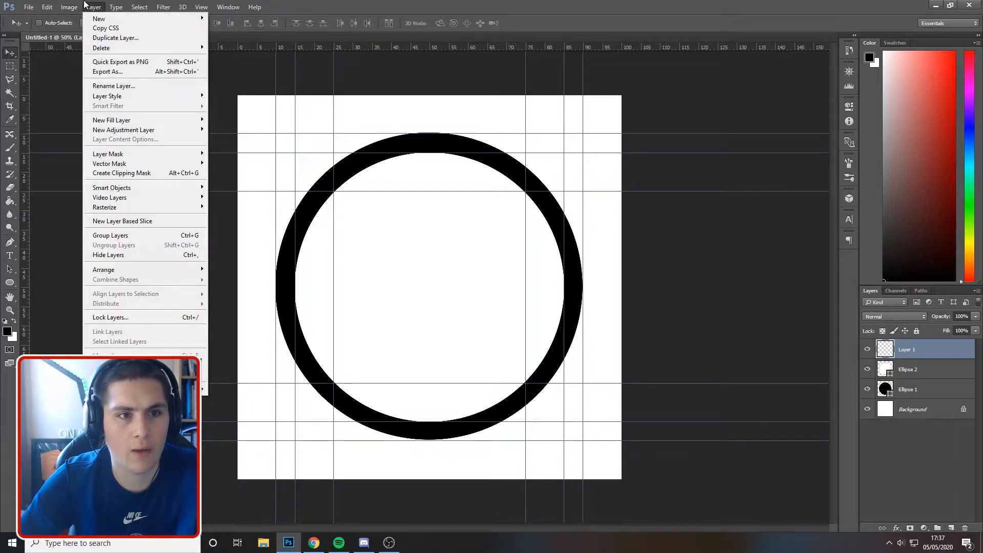
mouse_move(109, 19)
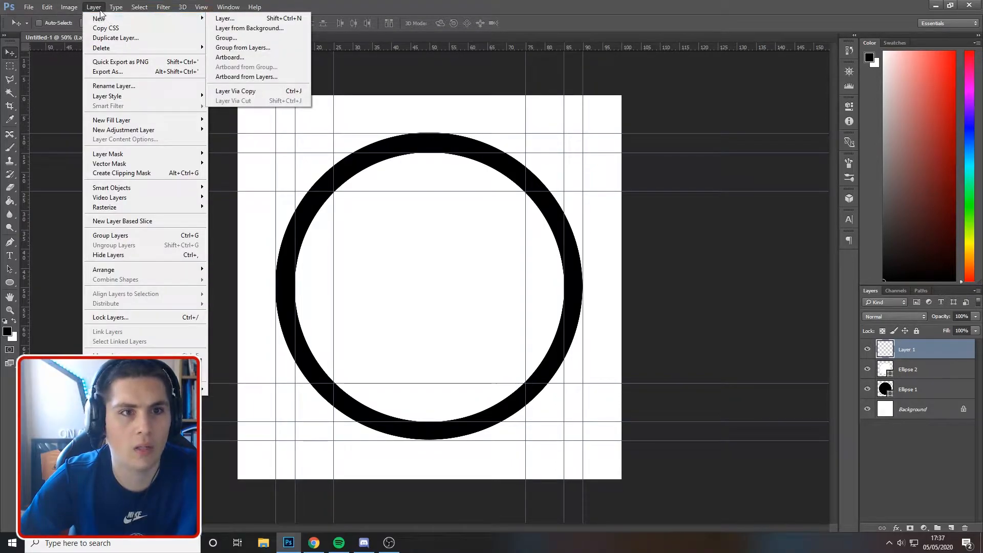
left_click(557, 3)
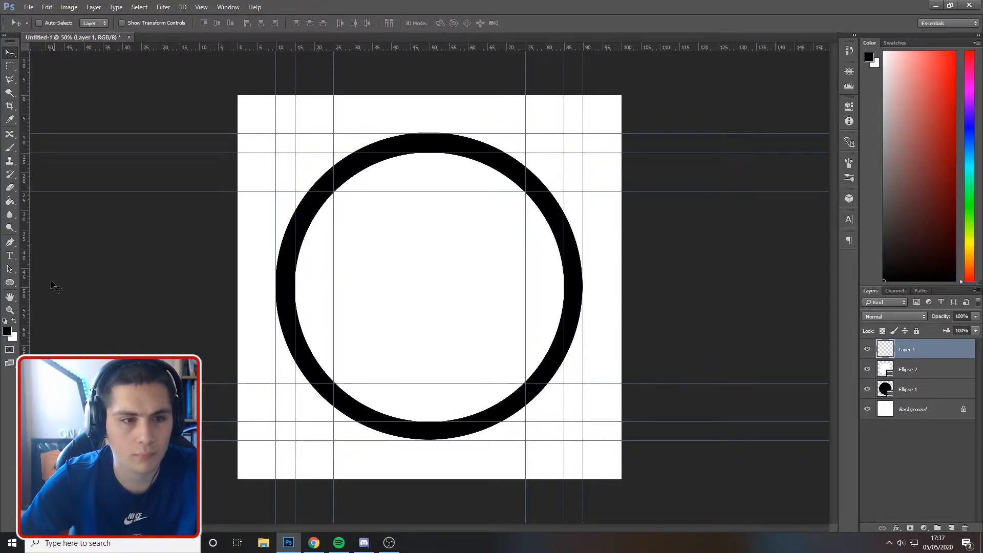
left_click(10, 282)
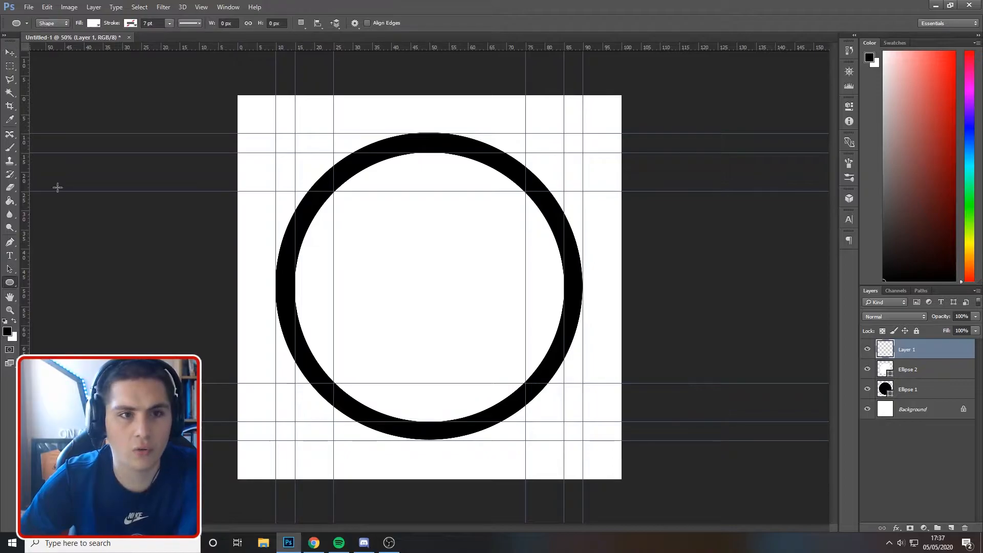
left_click(94, 24)
left_click(110, 76)
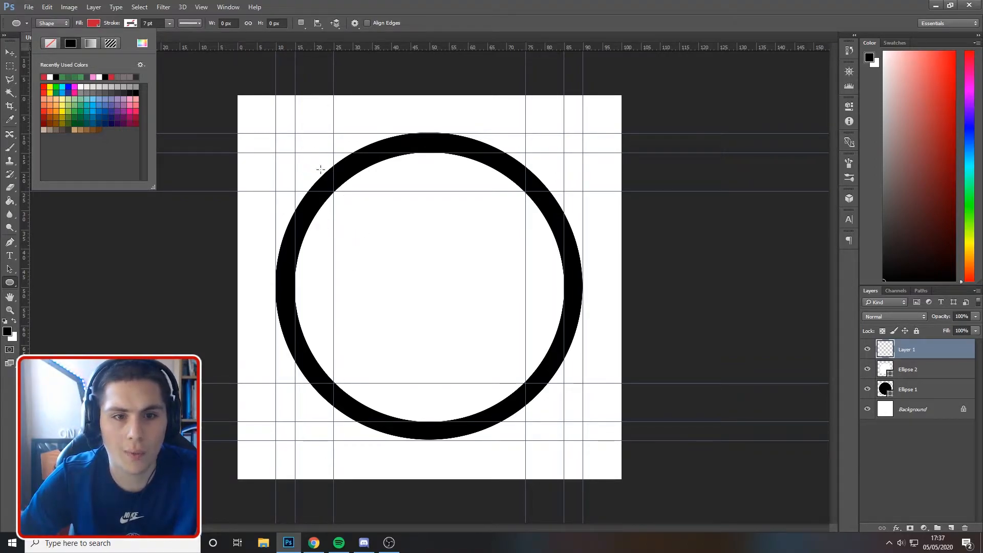
left_click_drag(334, 191, 525, 385)
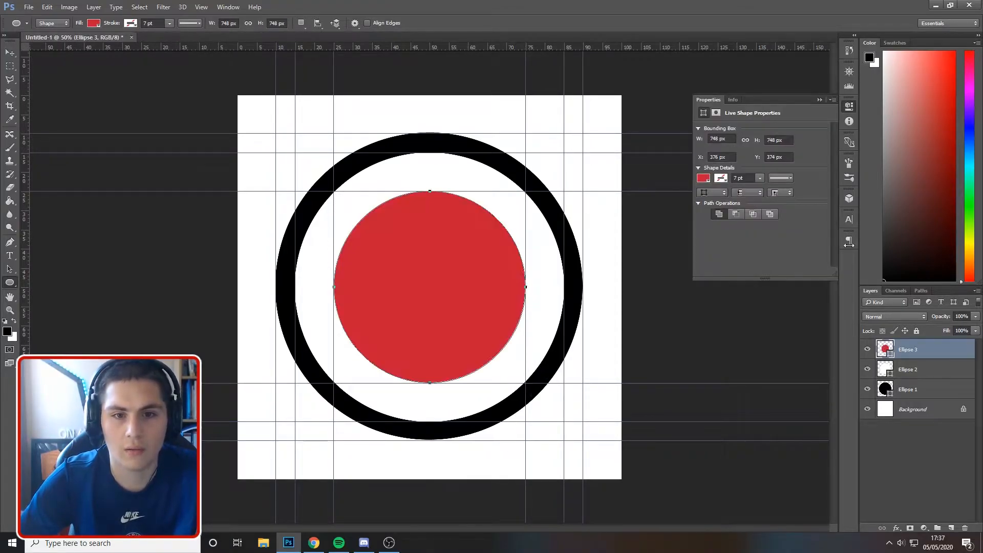
left_click(819, 100)
Clear all guides from the document.
key("v")
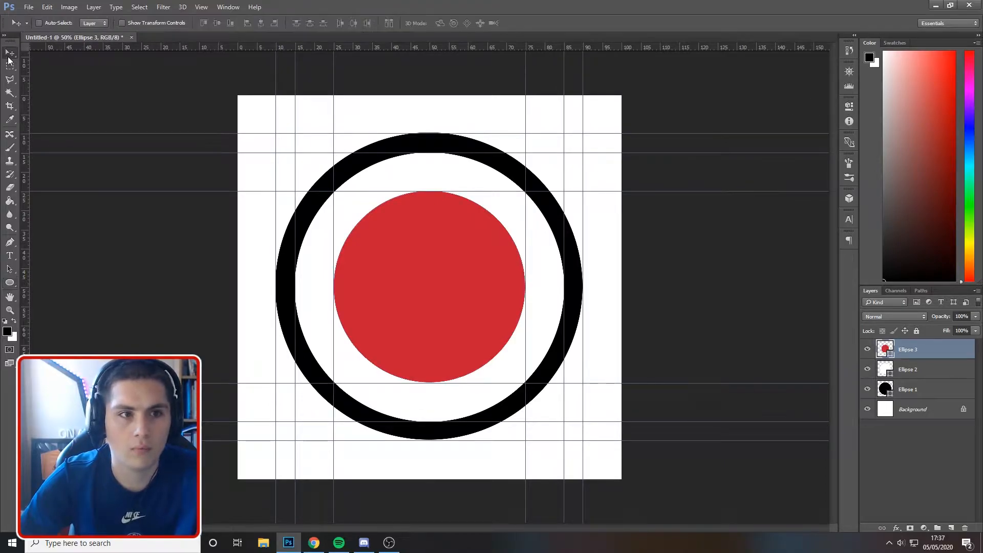
left_click(205, 11)
left_click(290, 241)
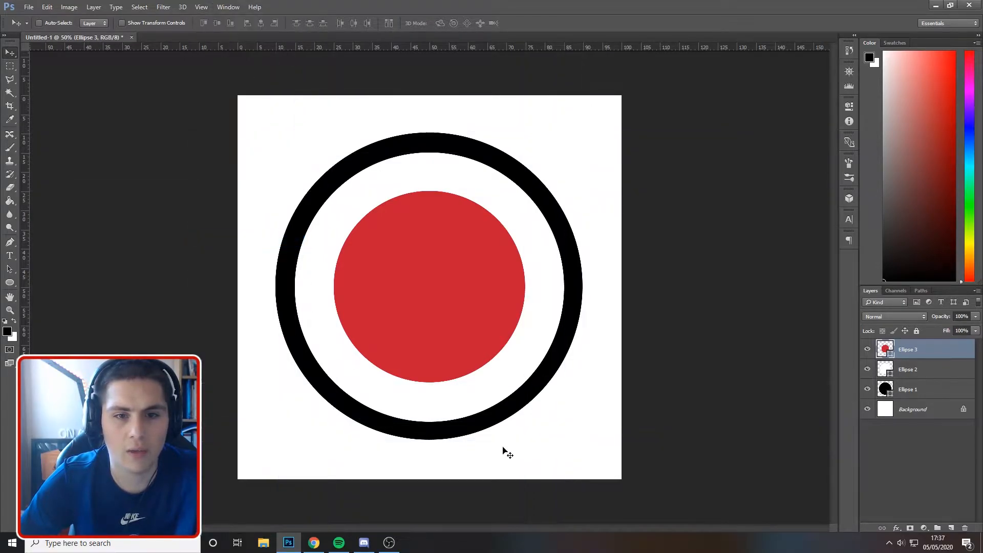
Center the Ellipse 1, Ellipse 2 and Ellipse 3 layers together, horizontally and vertically, on the canvas.
left_click(909, 392, "shift")
key("ctrl+a")
left_click(261, 23)
left_click(217, 23)
key("ctrl+d")
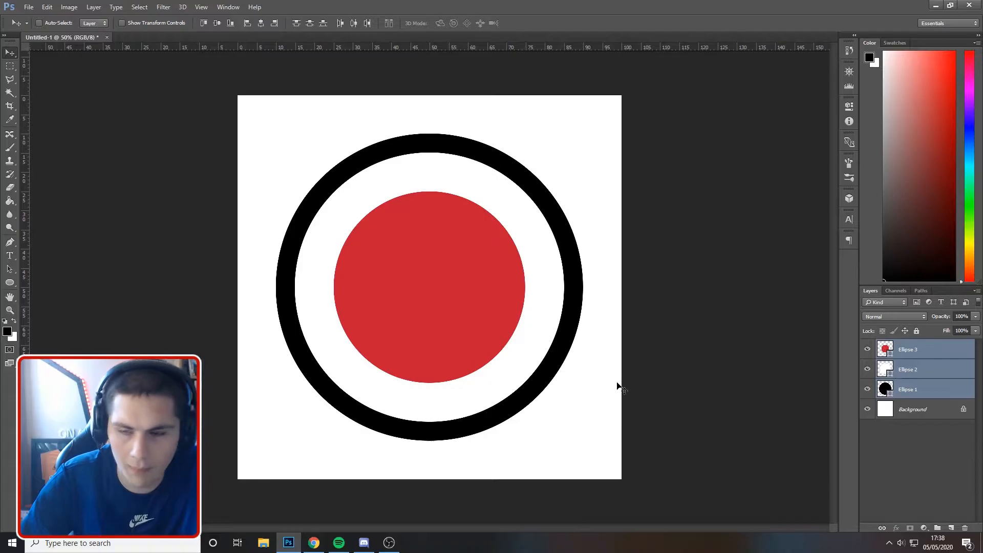
Apply a pink #d44fcc Color Overlay to the outermost circle, Ellipse 1.
left_click(948, 356)
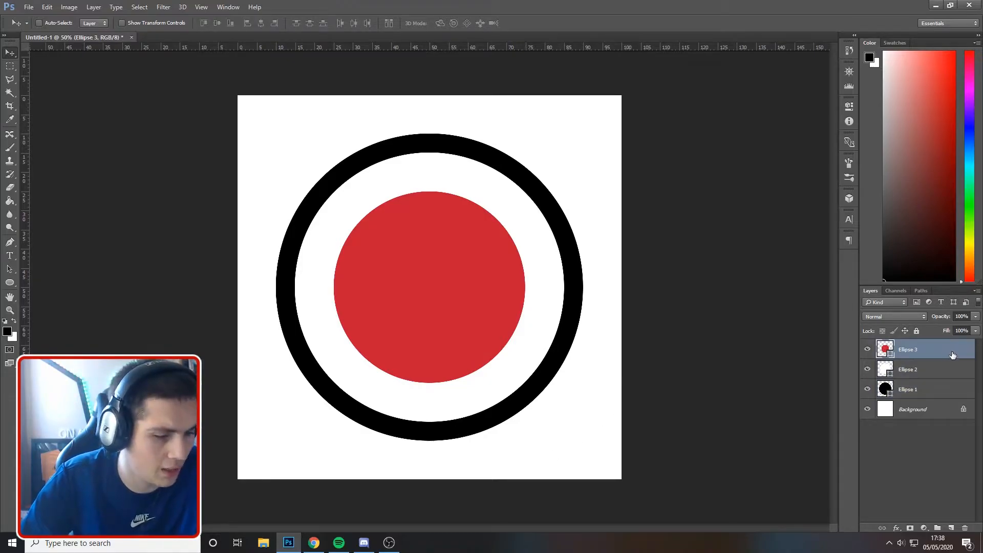
double_click(944, 395)
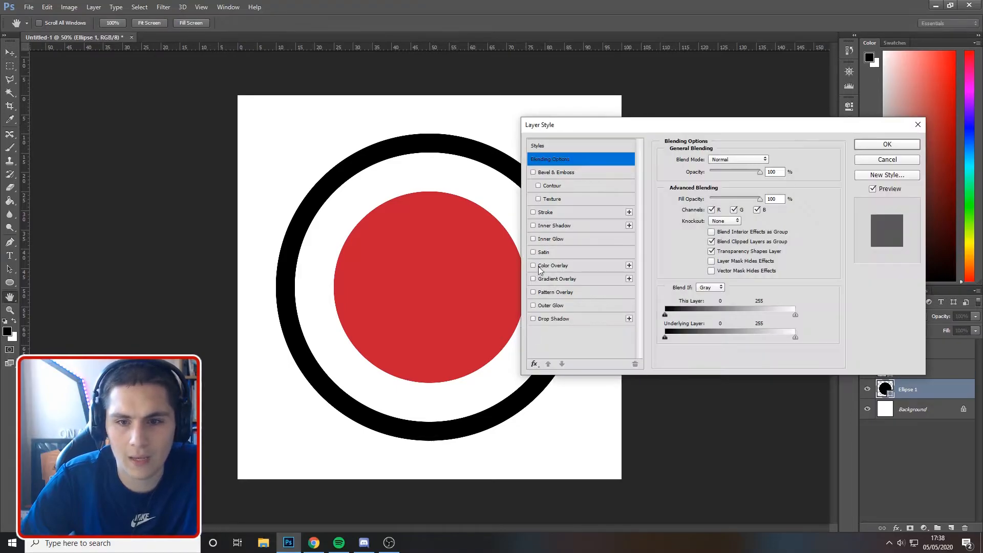
left_click(534, 266)
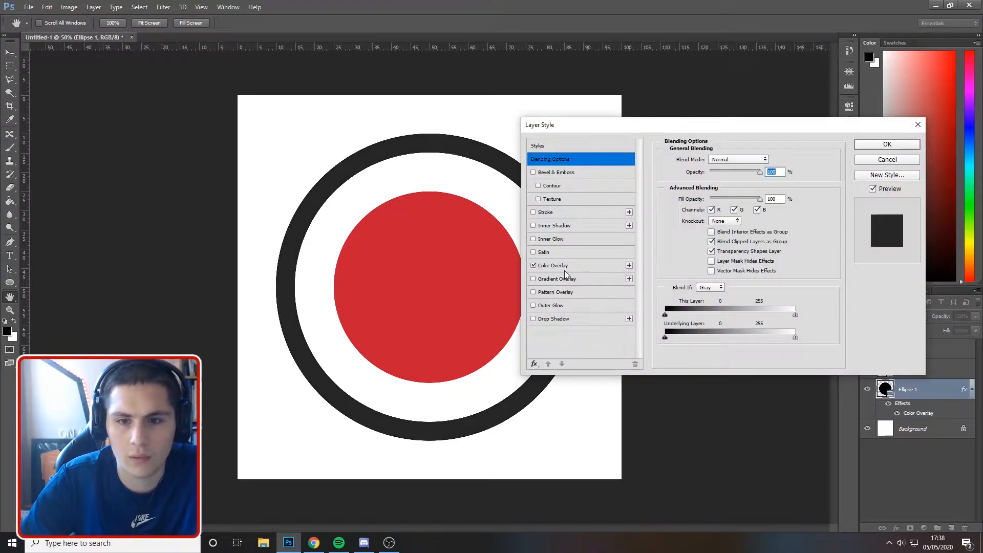
left_click(563, 266)
left_click(772, 160)
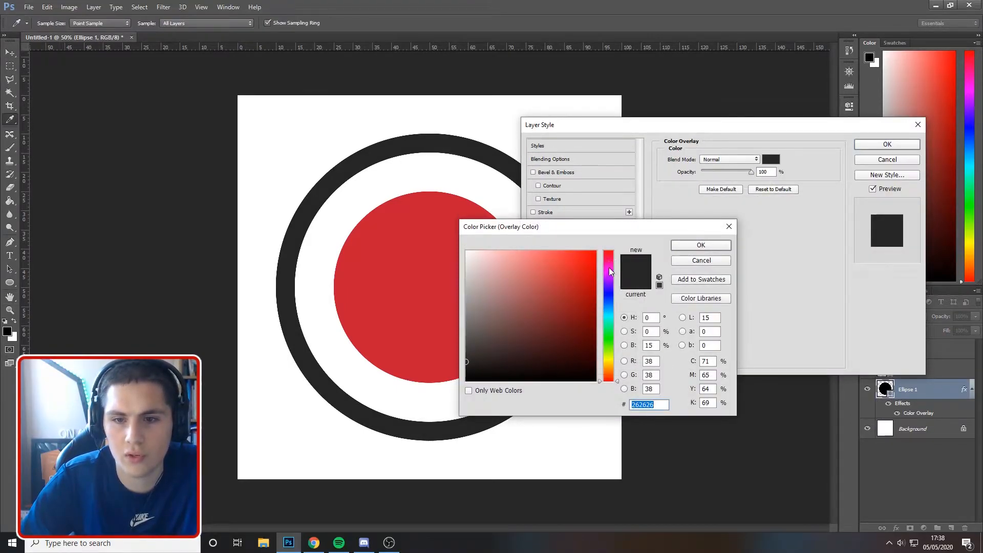
left_click(611, 272)
left_click_drag(558, 271, 548, 272)
left_click(678, 247)
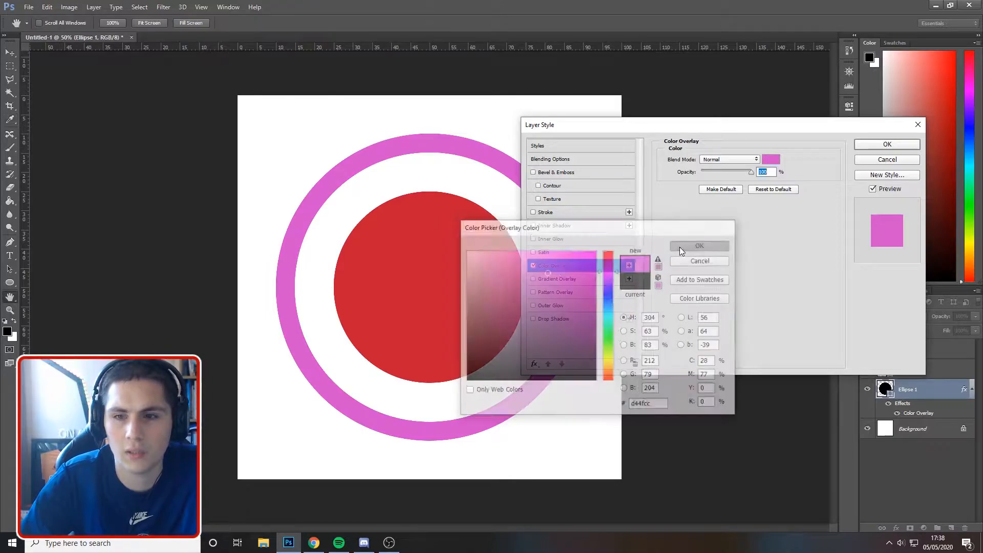
left_click(865, 148)
left_click(938, 376)
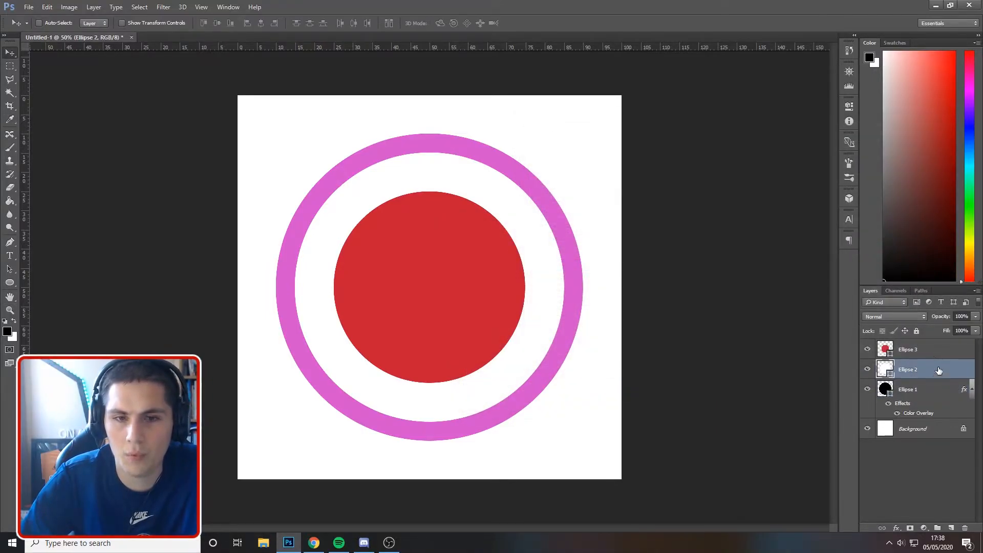
double_click(930, 370)
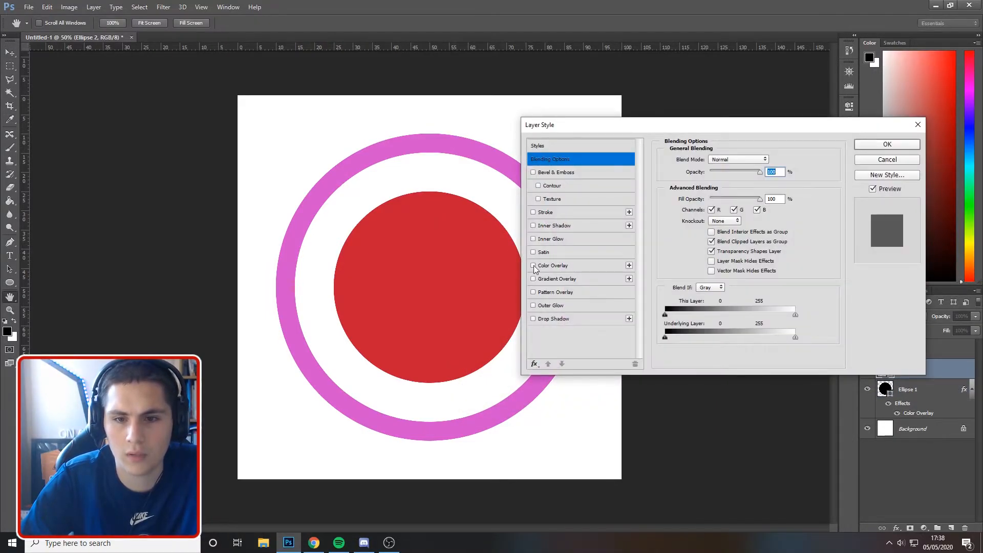
left_click(888, 159)
left_click(938, 396)
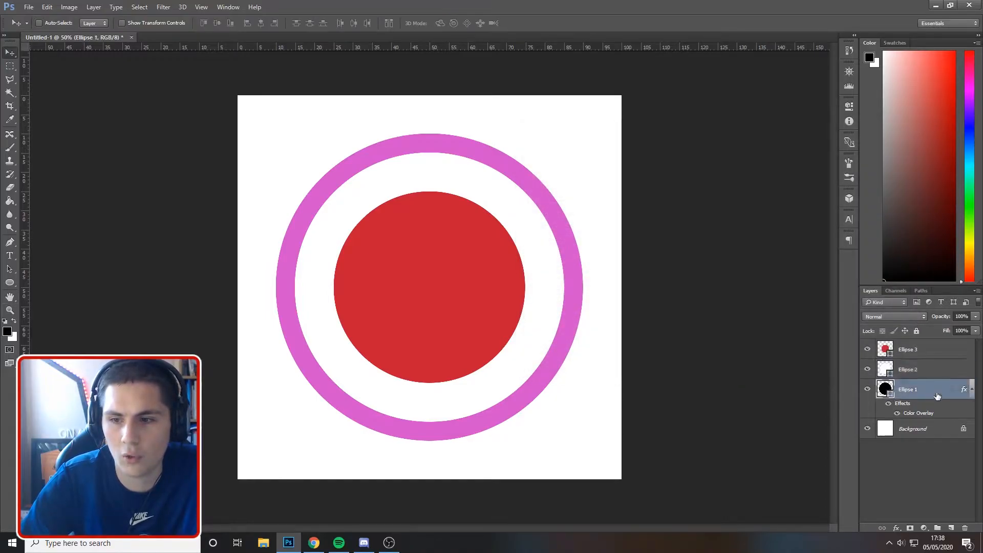
double_click(937, 396)
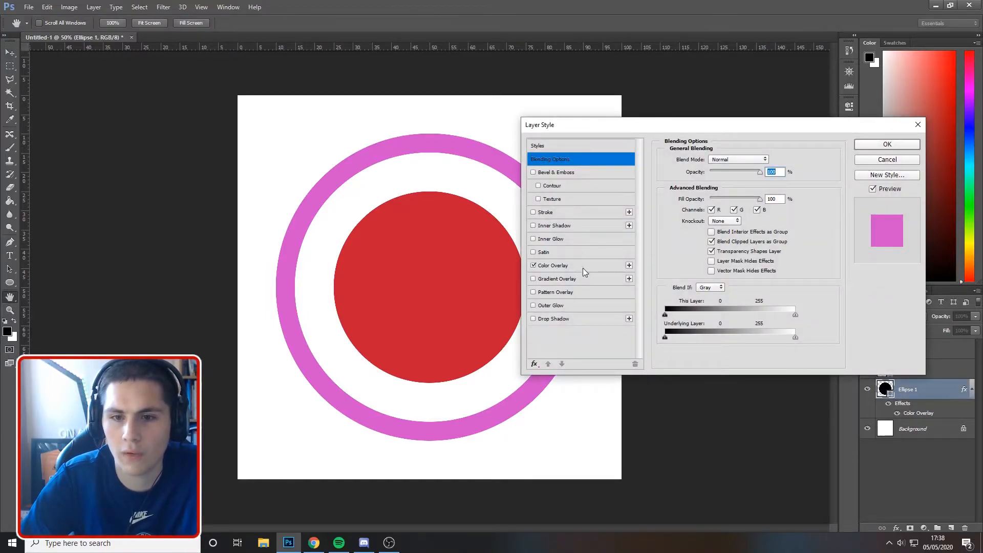
left_click(886, 161)
right_click(927, 394)
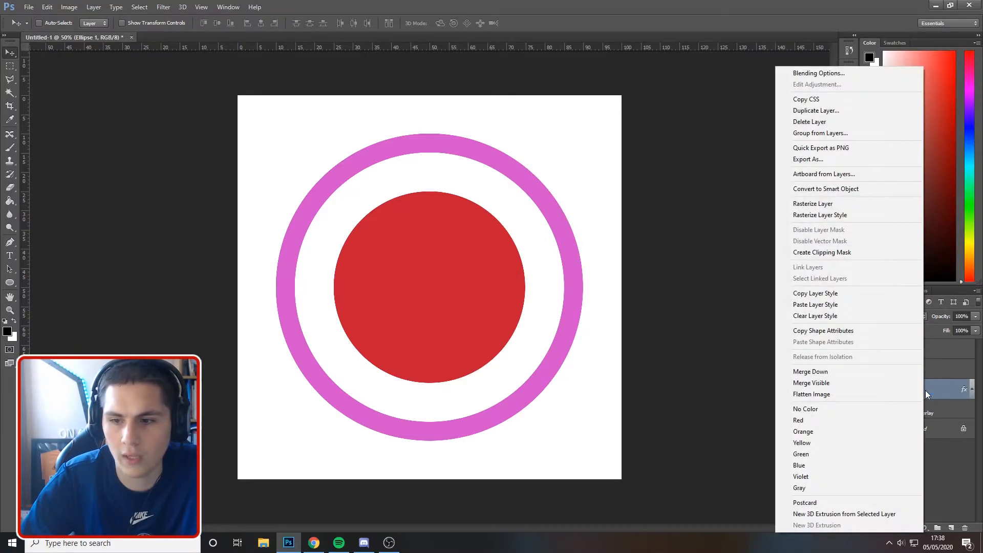
left_click(819, 73)
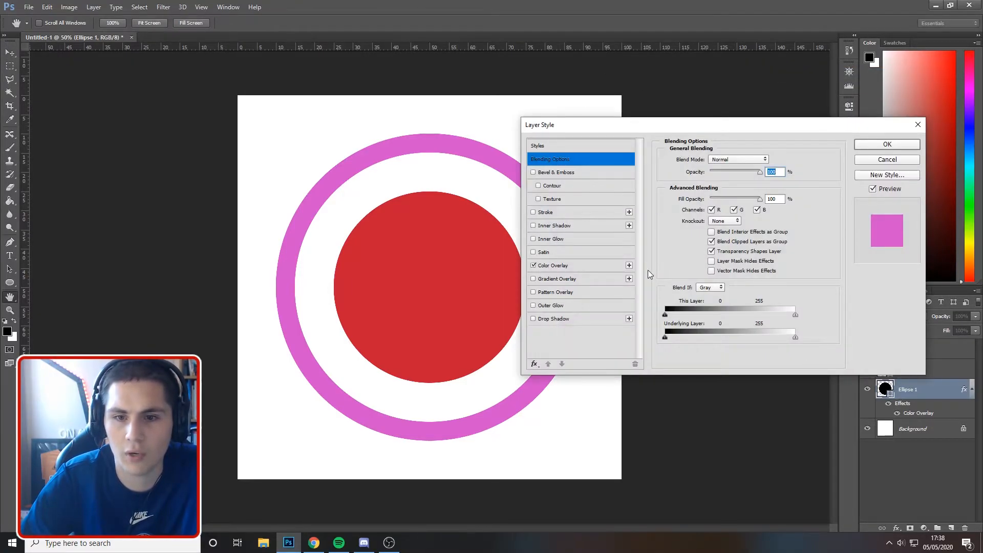
left_click(888, 161)
Apply a dark purple #7c0075 Color Overlay to the middle circle, Ellipse 2.
left_click(940, 370)
double_click(940, 370)
left_click(540, 266)
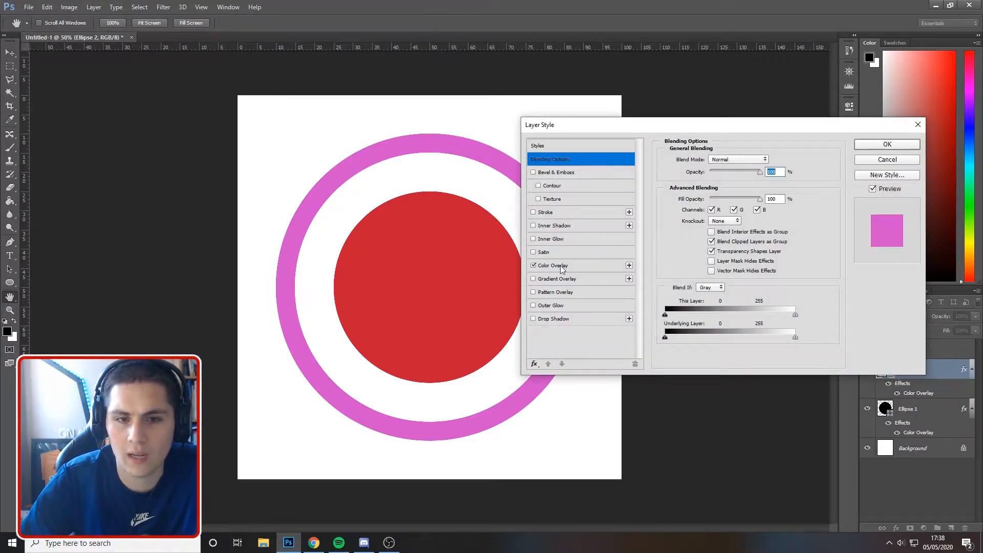
left_click(771, 159)
left_click_drag(573, 272, 597, 318)
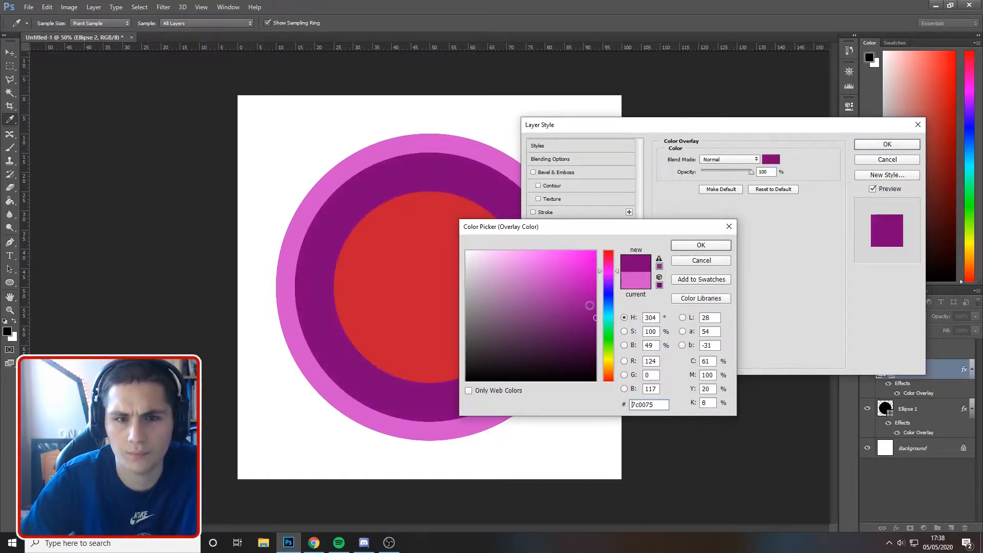
left_click(711, 245)
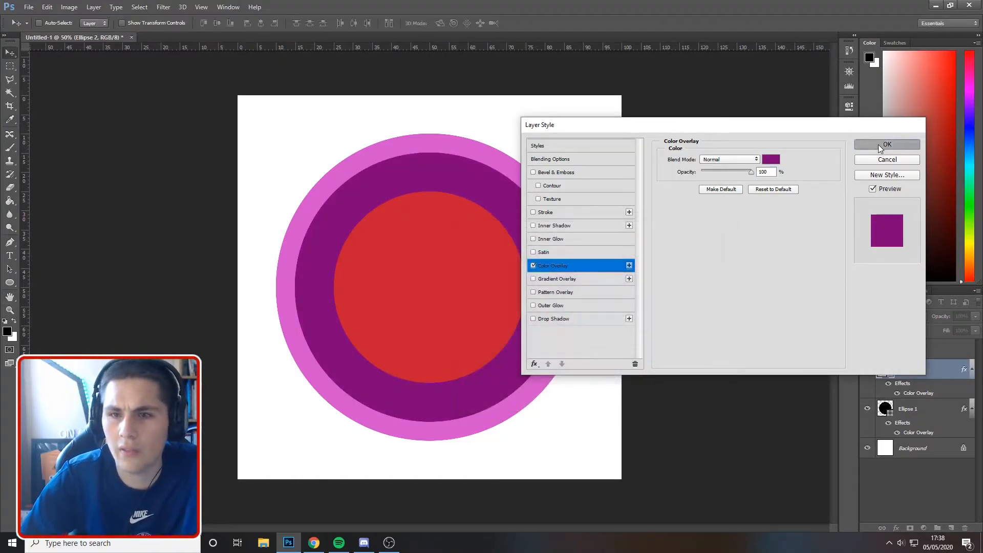
left_click(888, 145)
Apply a white #ffffff Color Overlay to the innermost circle, Ellipse 3.
double_click(942, 351)
key("h")
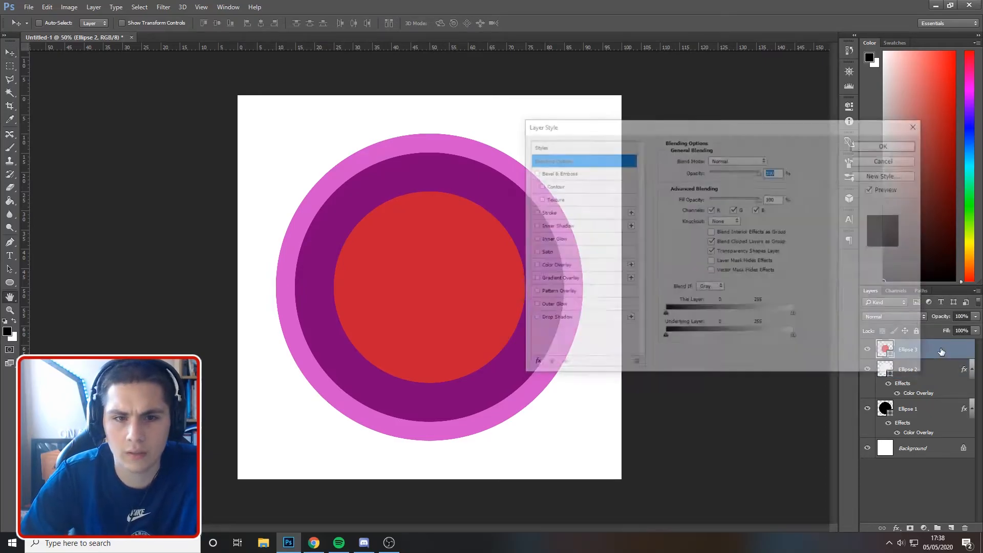
left_click(535, 266)
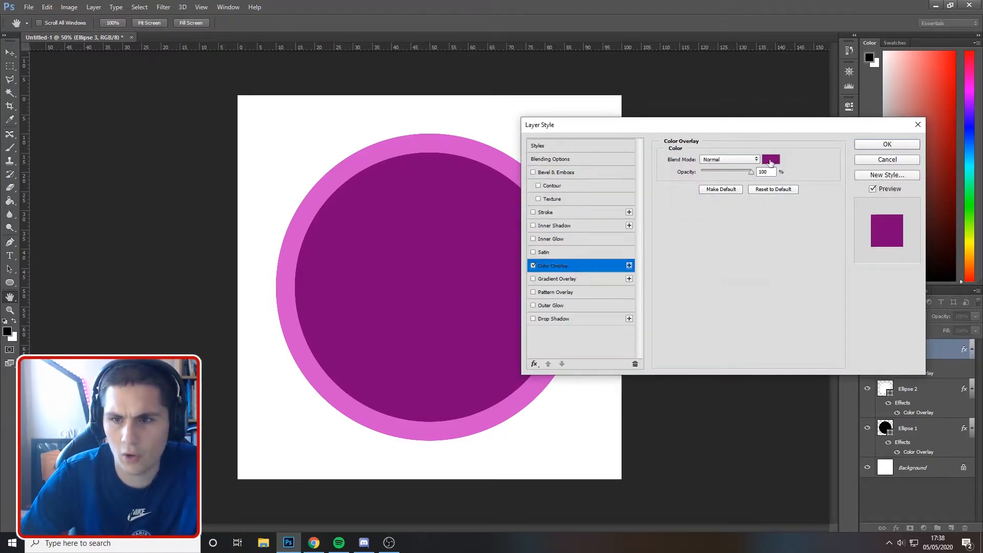
left_click(771, 160)
left_click(473, 254)
left_click_drag(474, 254, 467, 252)
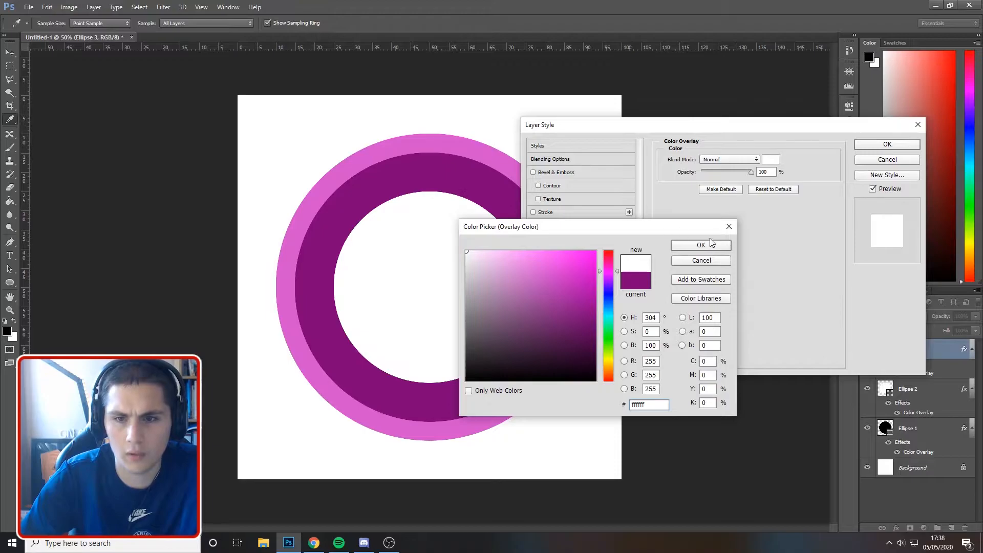
left_click(711, 244)
left_click(874, 147)
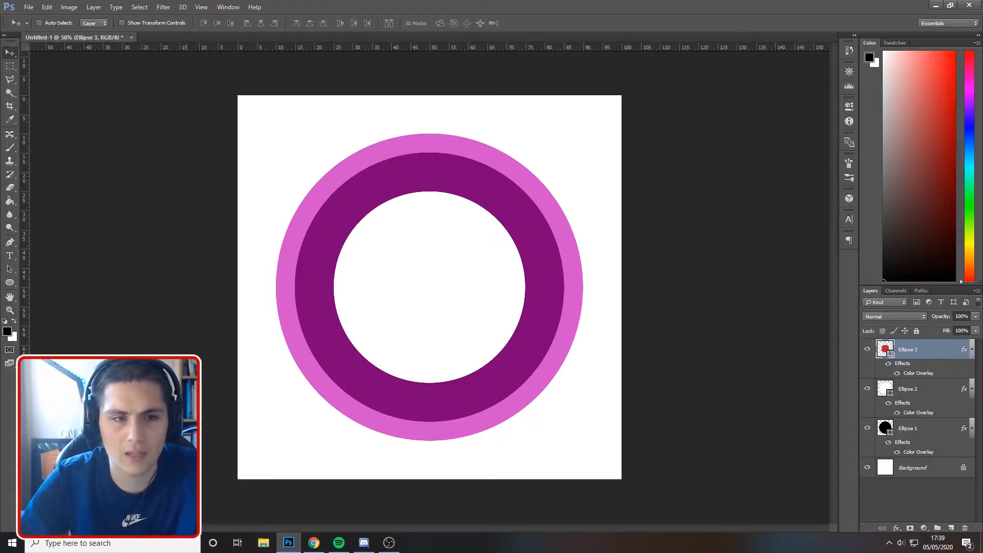
left_click(16, 309)
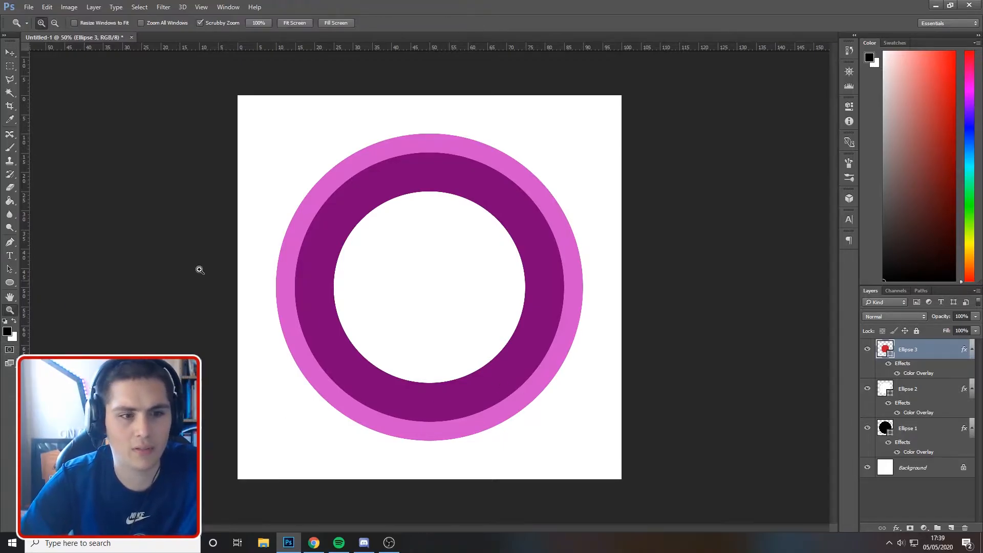
left_click(434, 193)
left_click(432, 191)
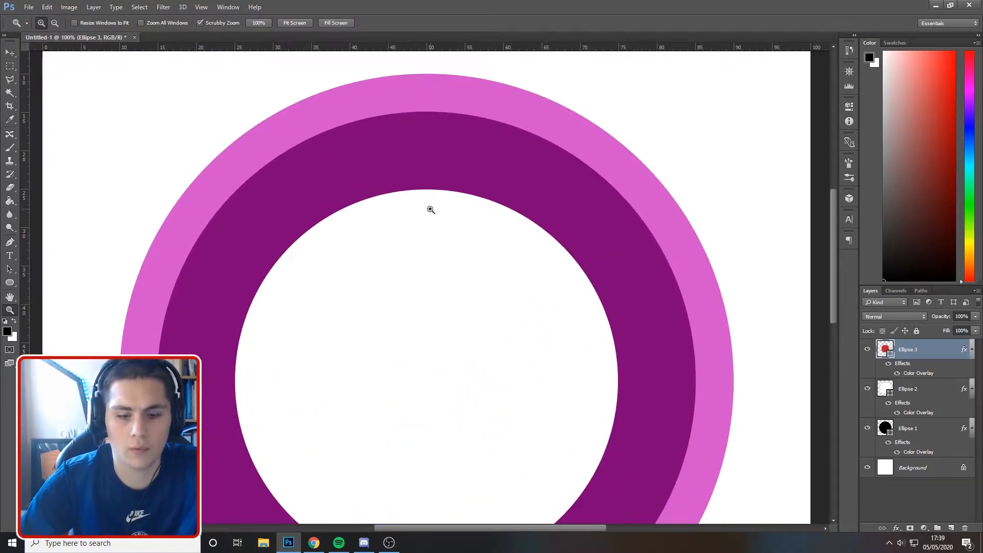
key("ctrl+minus")
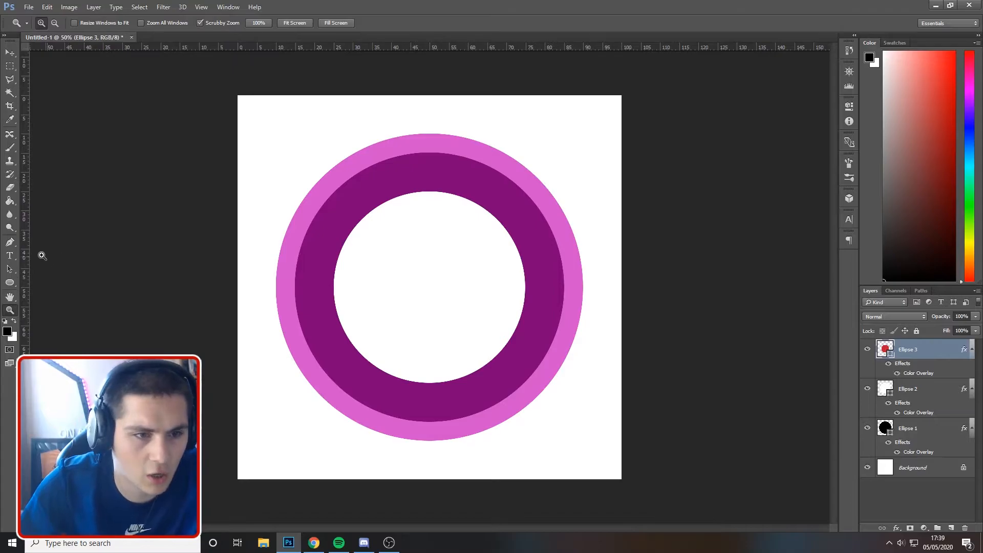
Add a vertical guide through the center of the circles and select the innermost circle's layer, Ellipse 3.
left_click_drag(29, 249, 429, 285)
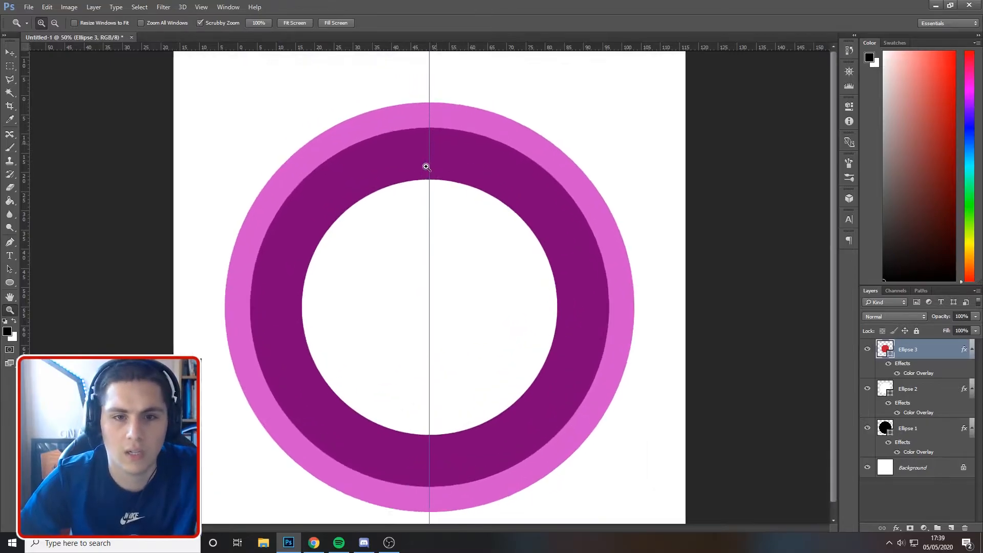
left_click(427, 160)
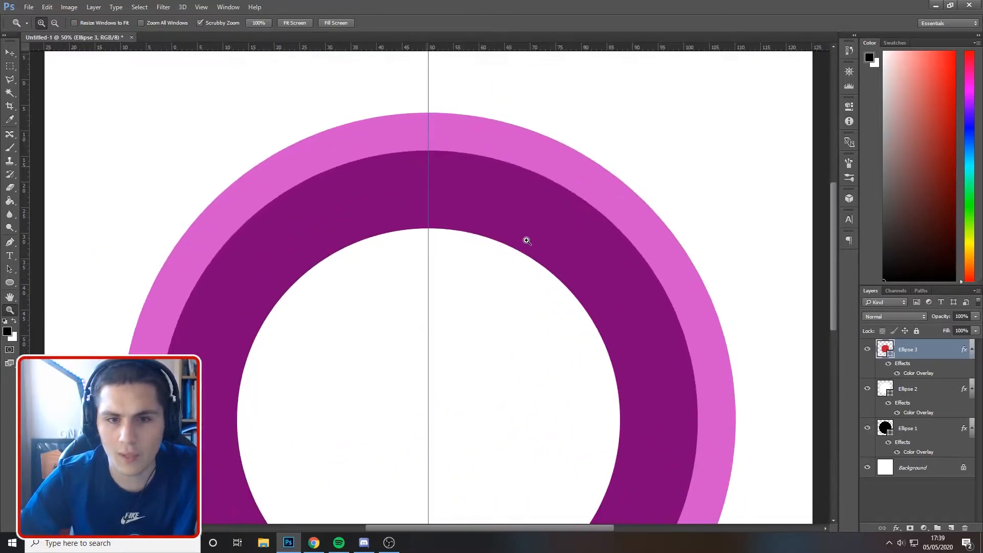
left_click(939, 392)
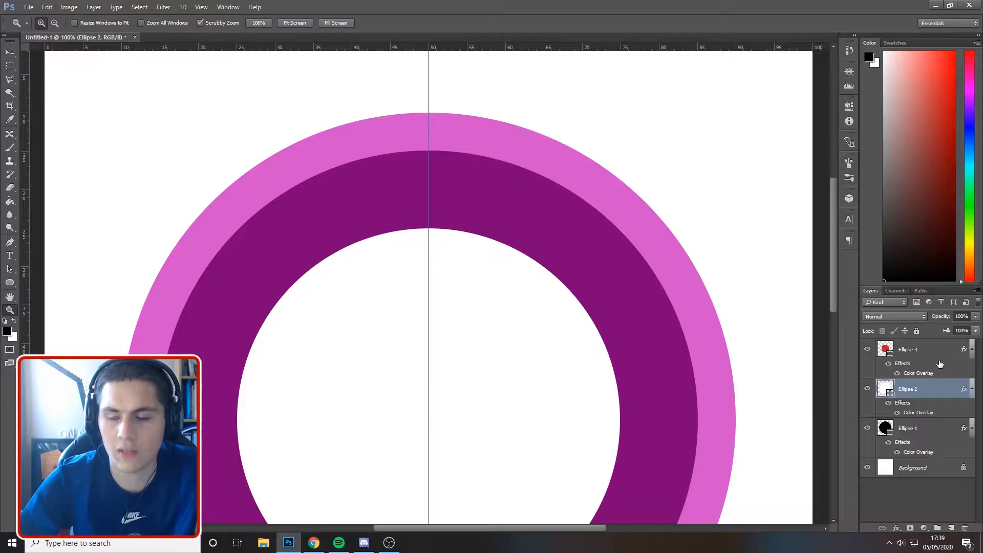
left_click(929, 354)
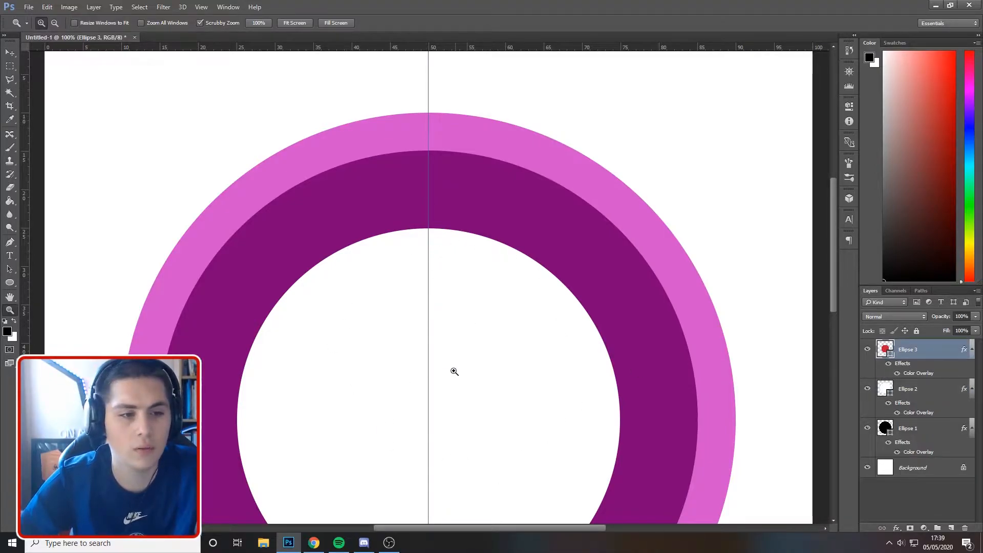
Set the Type tool's font to Arial Bold.
left_click(9, 256)
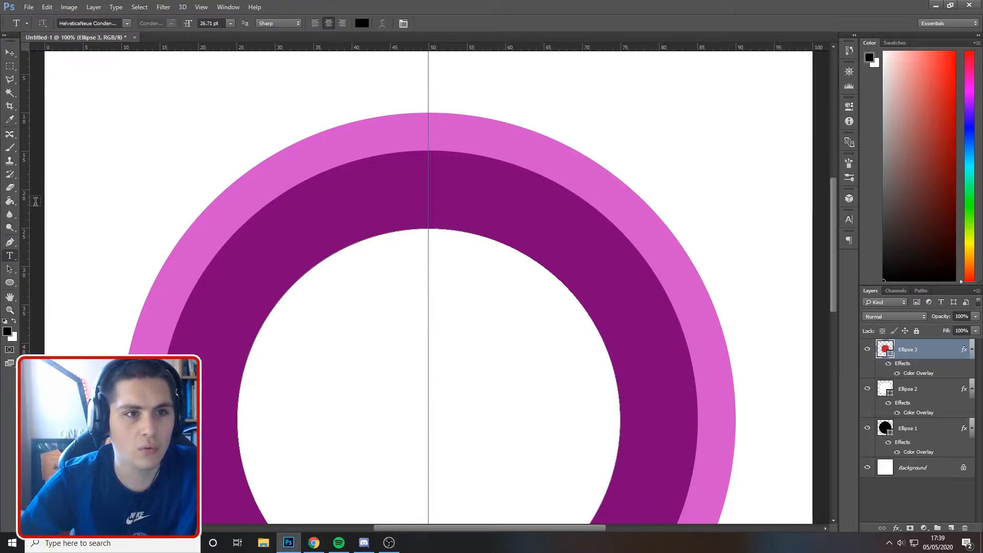
left_click(128, 23)
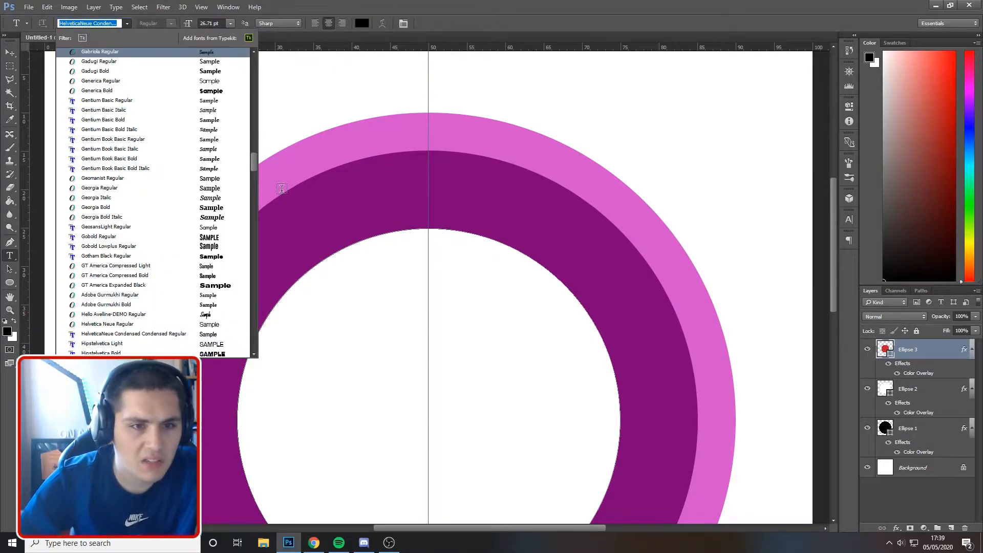
left_click_drag(258, 167, 257, 72)
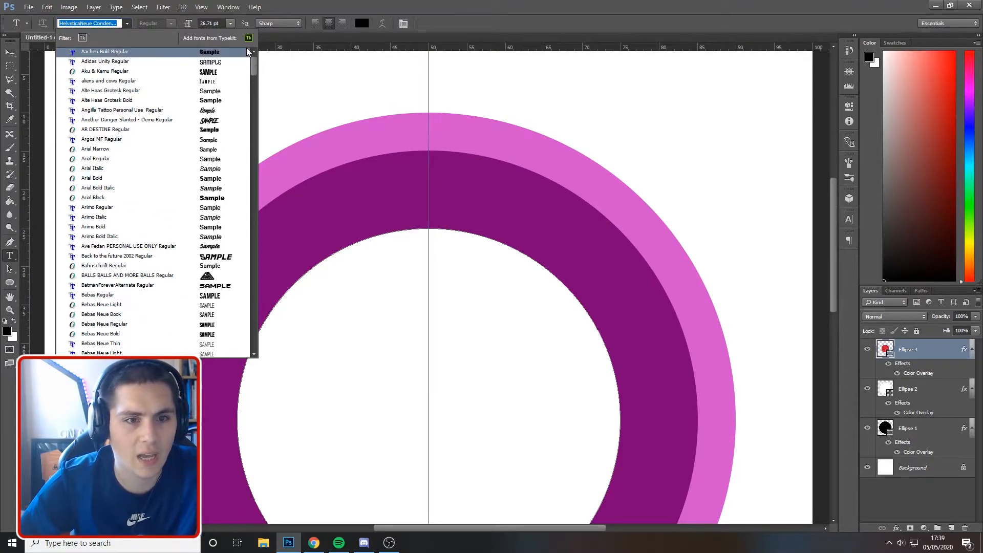
type("he")
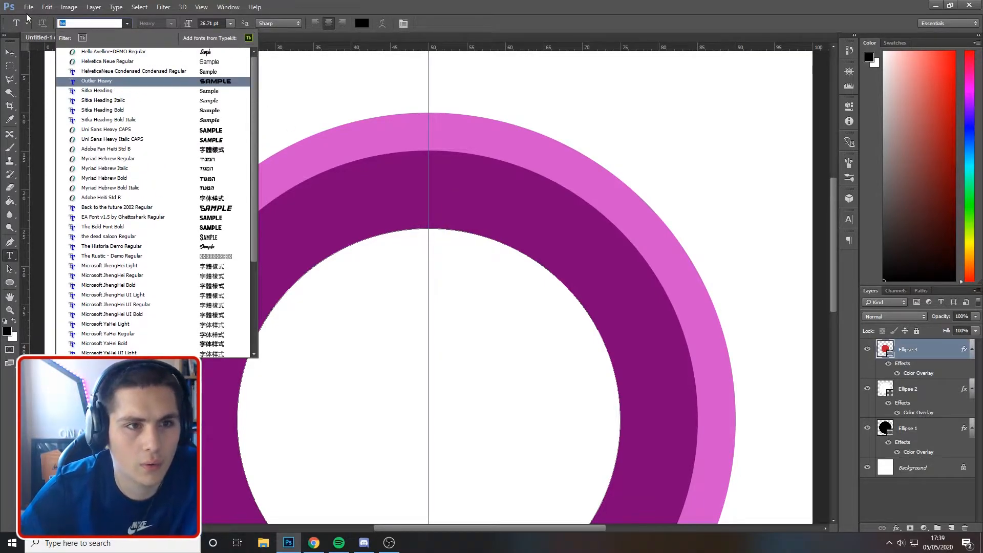
type("ar")
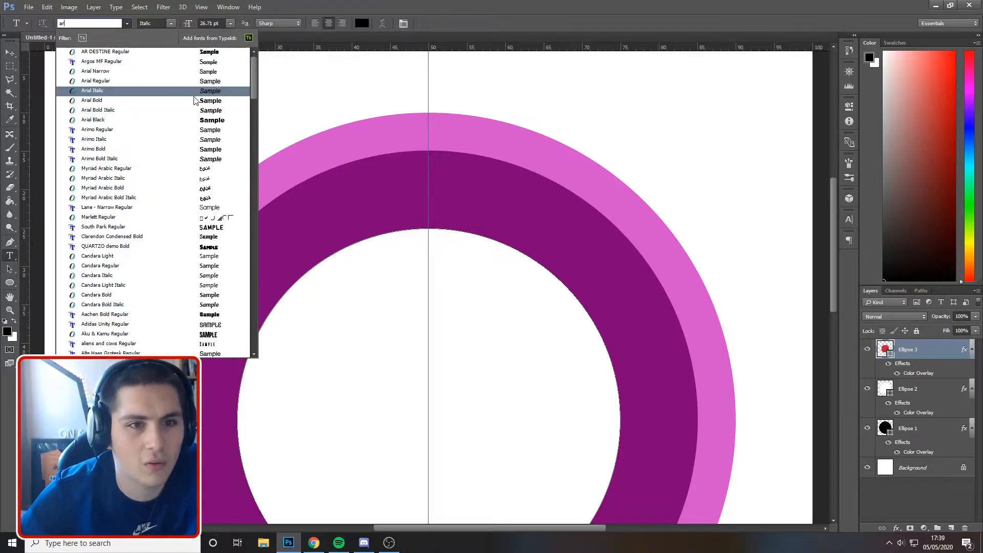
left_click(200, 100)
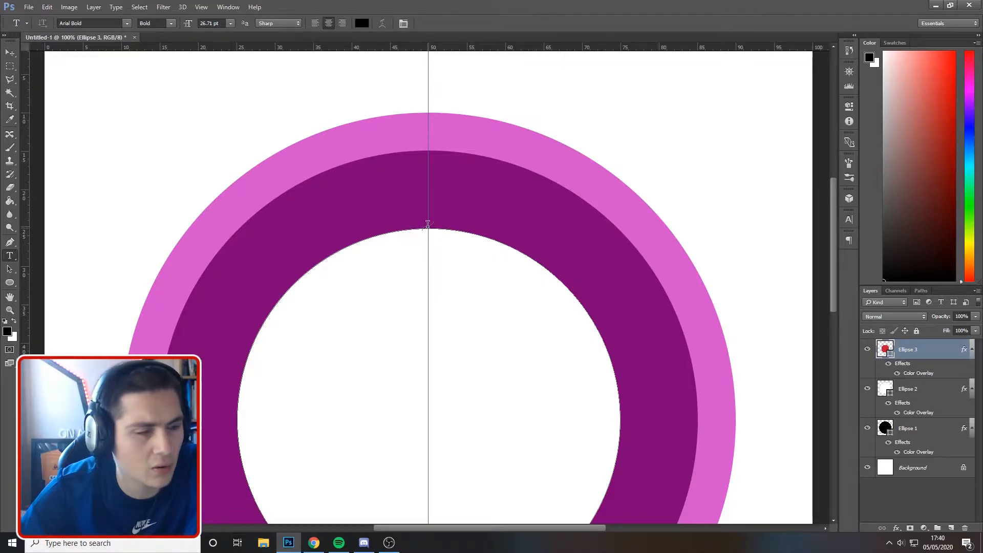
Add the text "VIOLA LILE FC" at 72 pt along the innermost circle's path, starting at its top center.
left_click(428, 225)
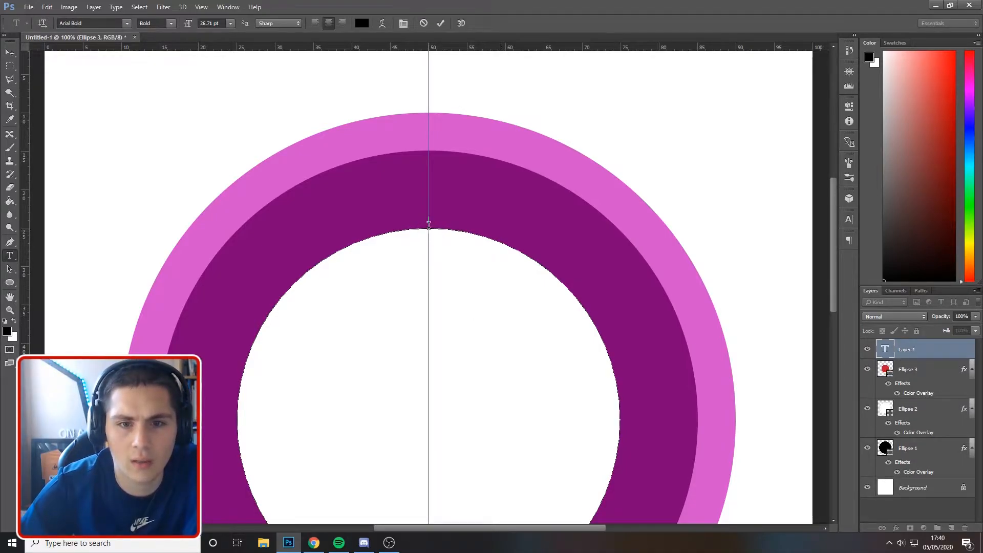
left_click(230, 23)
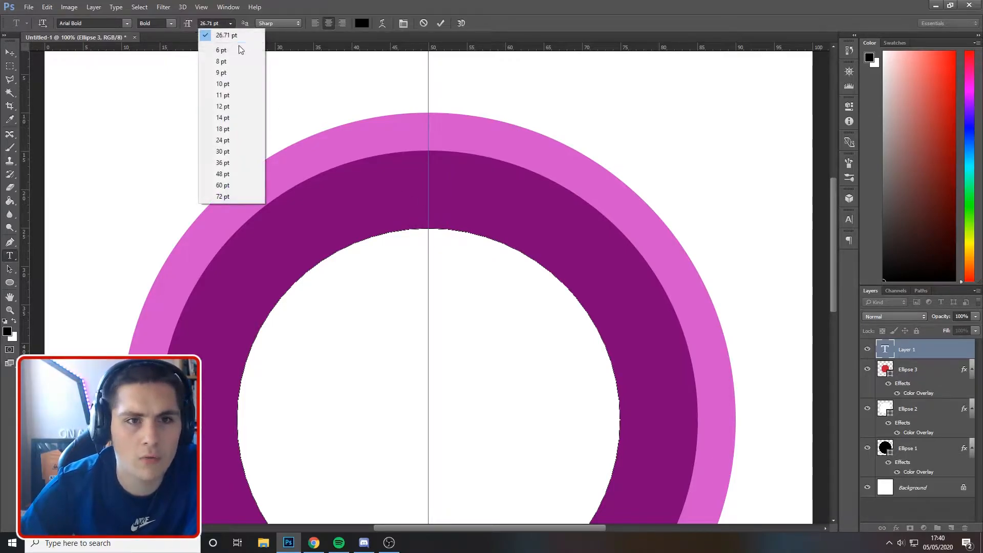
left_click(214, 197)
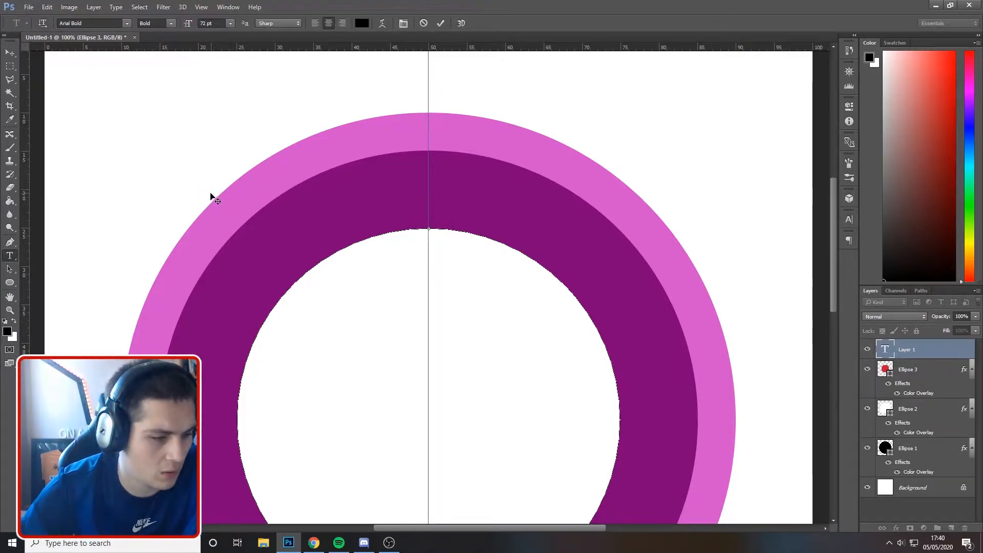
type("vi")
key("BackSpace")
type("IOLA LILE FC")
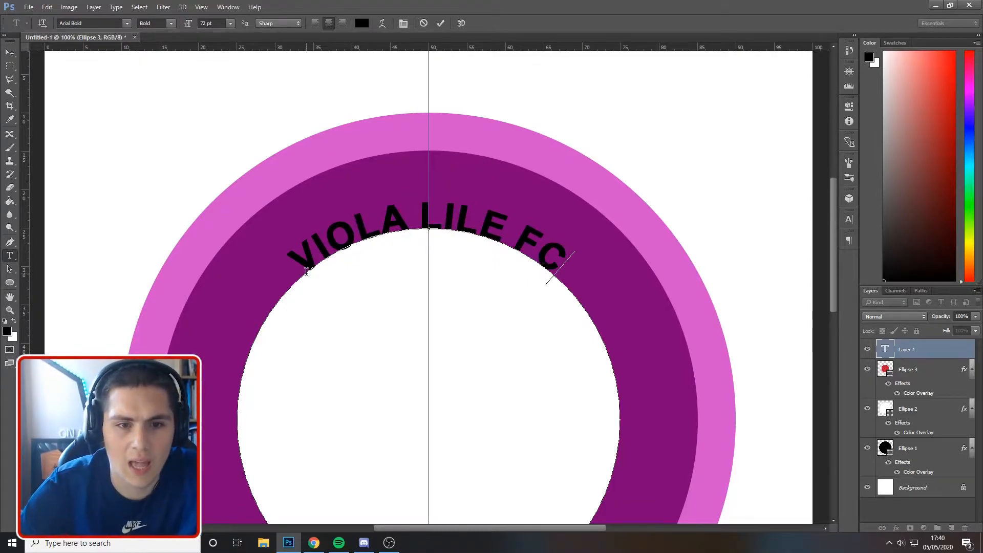
Set the curved text's size to 96 pt and its color to white #ffffff, and commit the text.
left_click_drag(292, 264, 627, 323)
left_click_drag(188, 23, 201, 24)
left_click(363, 24)
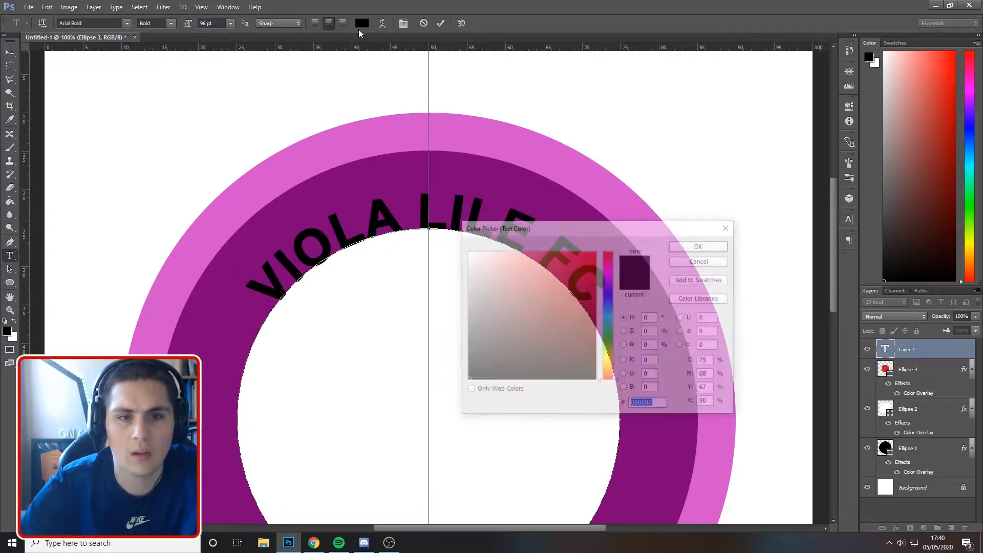
left_click(368, 313)
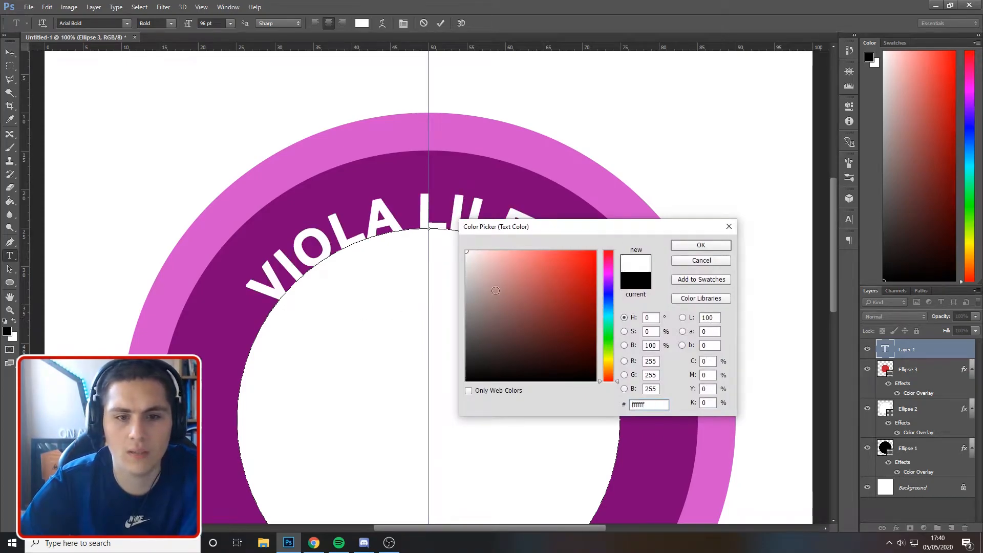
left_click(701, 245)
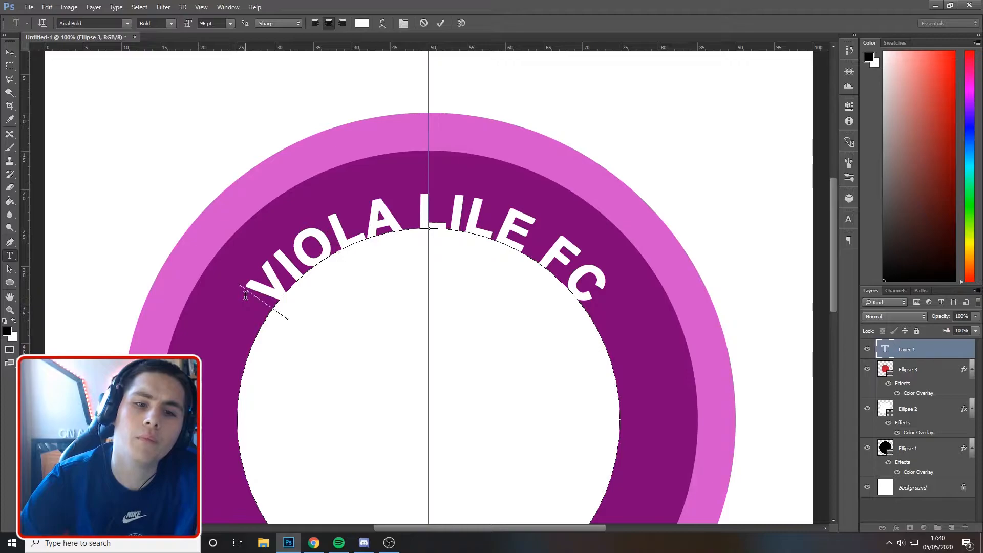
key("ctrl+a")
left_click(10, 53)
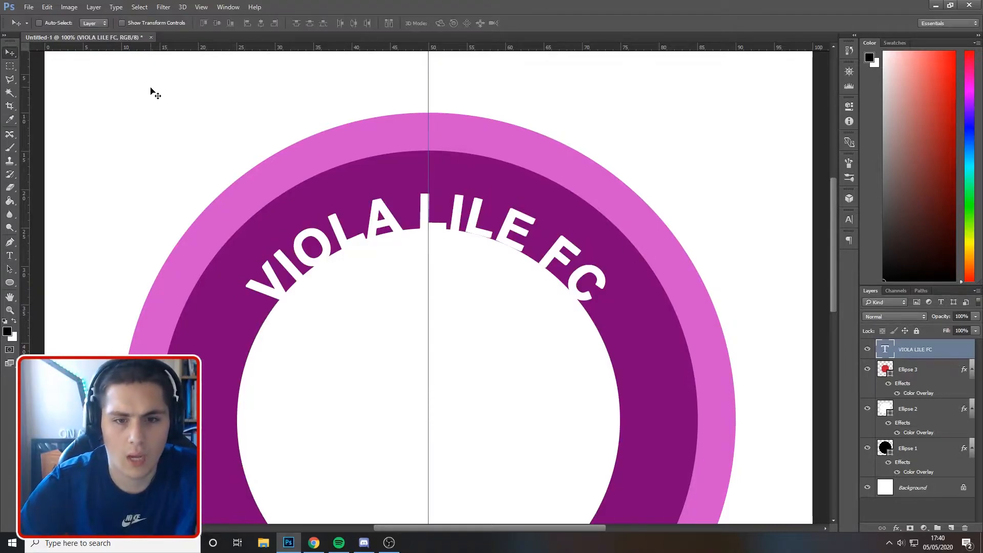
Try to align the curved text horizontally to the center of the canvas.
key("ctrl+minus")
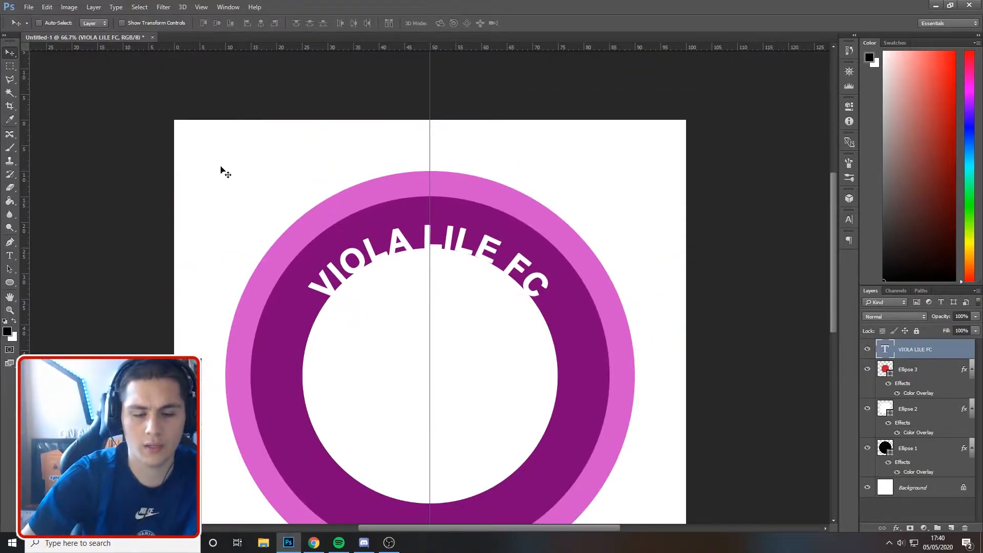
key("ctrl+a")
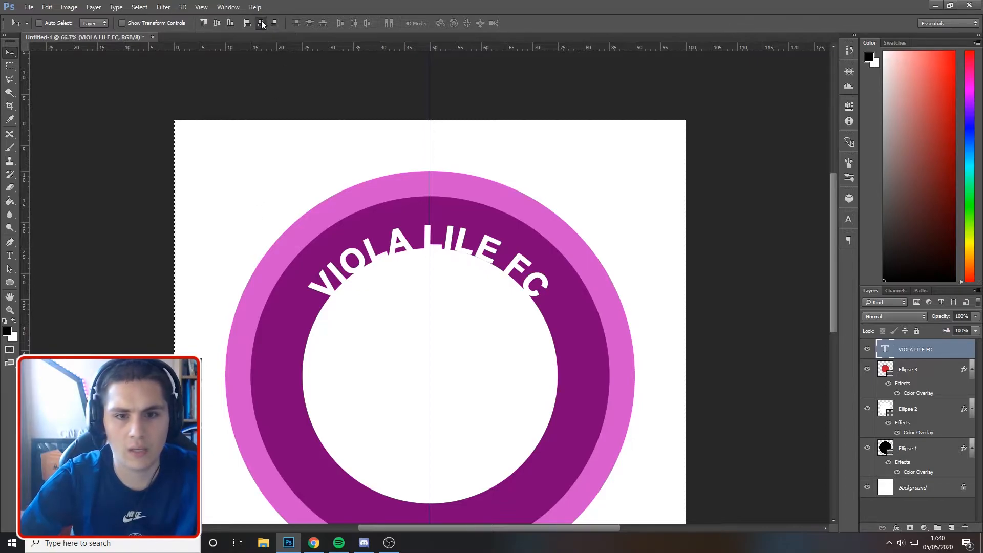
left_click(262, 23)
key("ctrl+d")
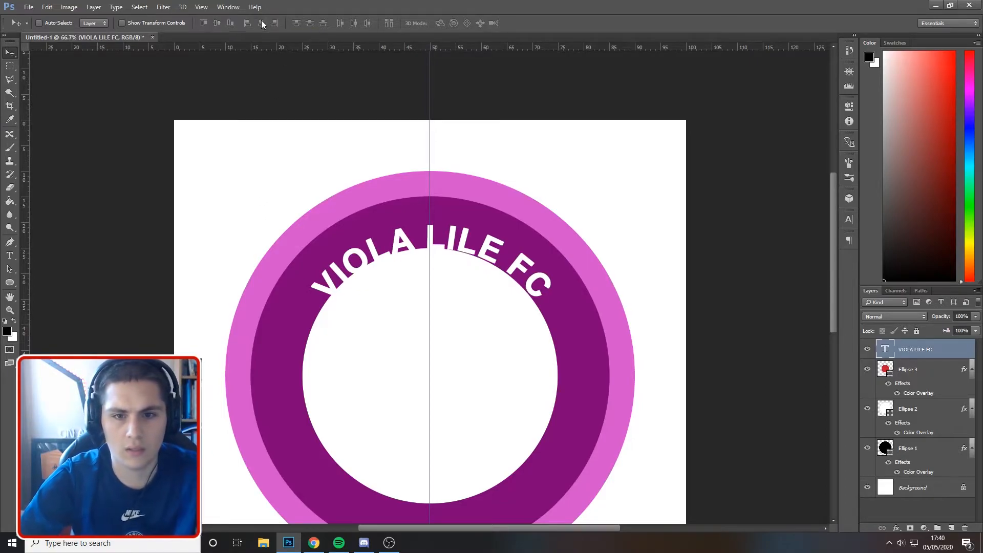
key("ctrl+a")
key("ctrl+d")
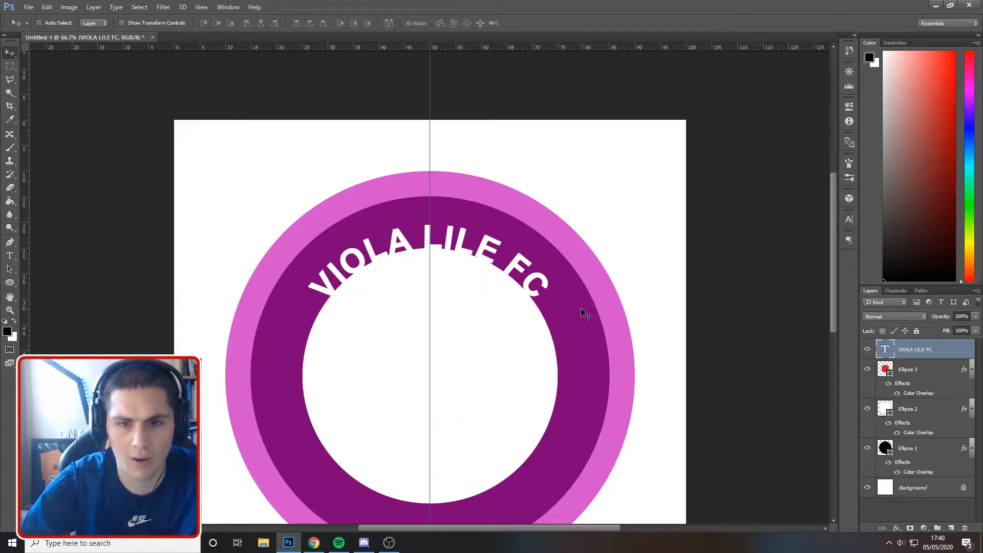
Scale the curved text up proportionally to about 104% so its letters sit within the dark purple ring.
key("ctrl+t")
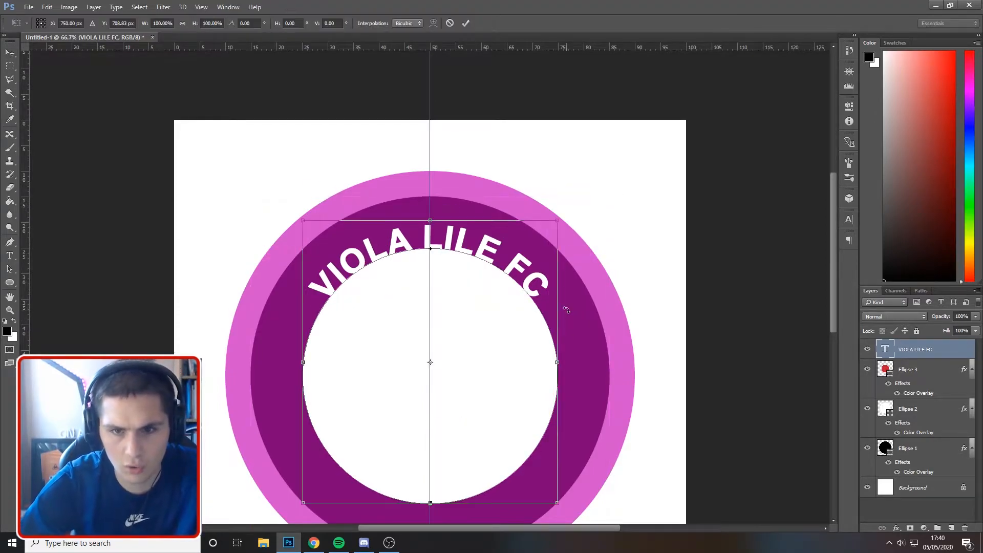
left_click_drag(557, 219, 568, 209)
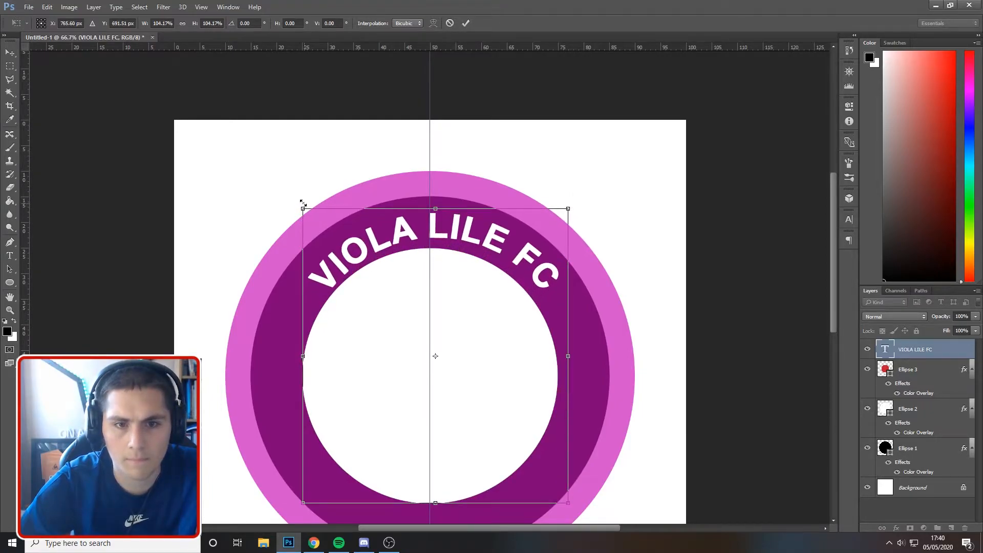
key("Return")
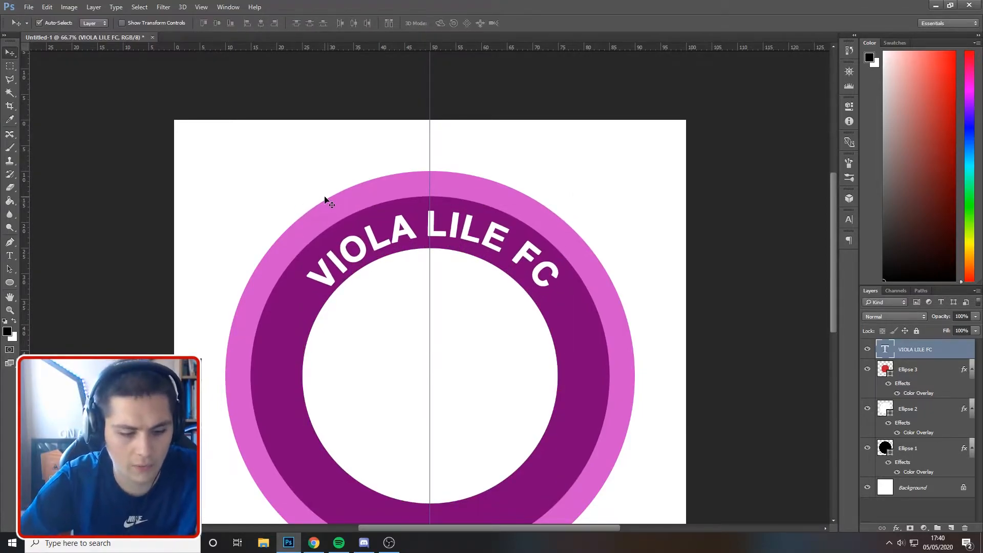
Center the enlarged VIOLA LILE FC text horizontally on the canvas, without centering it vertically.
key("ctrl+a")
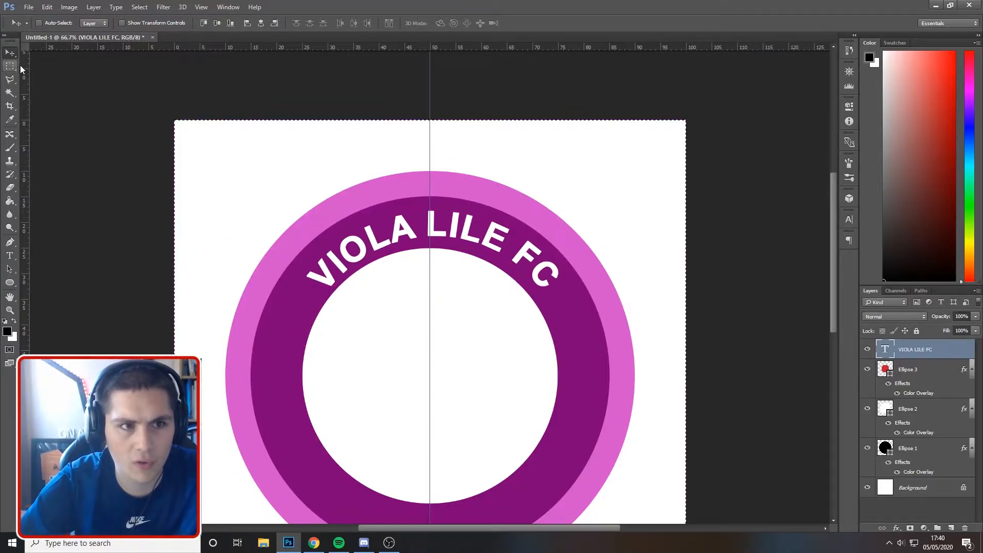
left_click(217, 24)
key("ctrl+z")
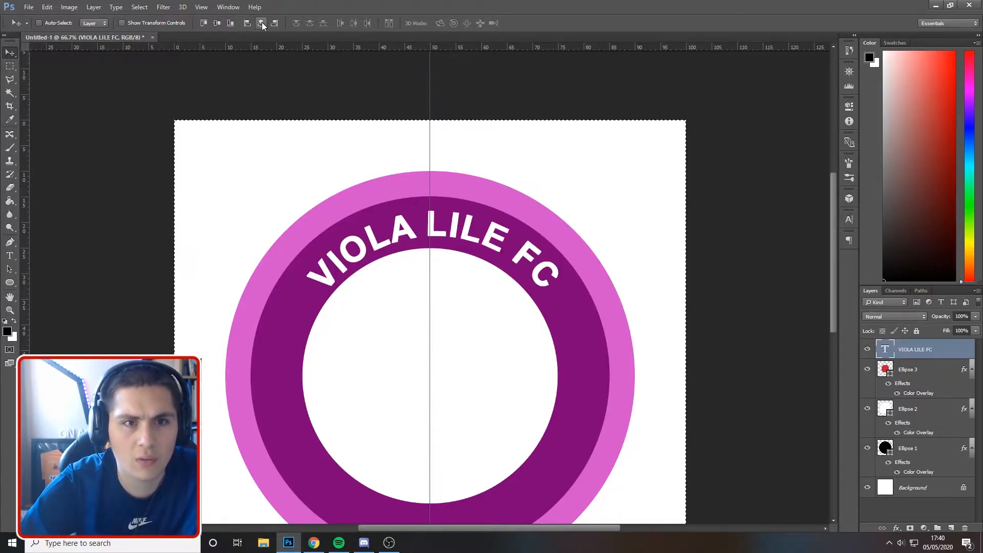
left_click(262, 22)
key("ctrl+d")
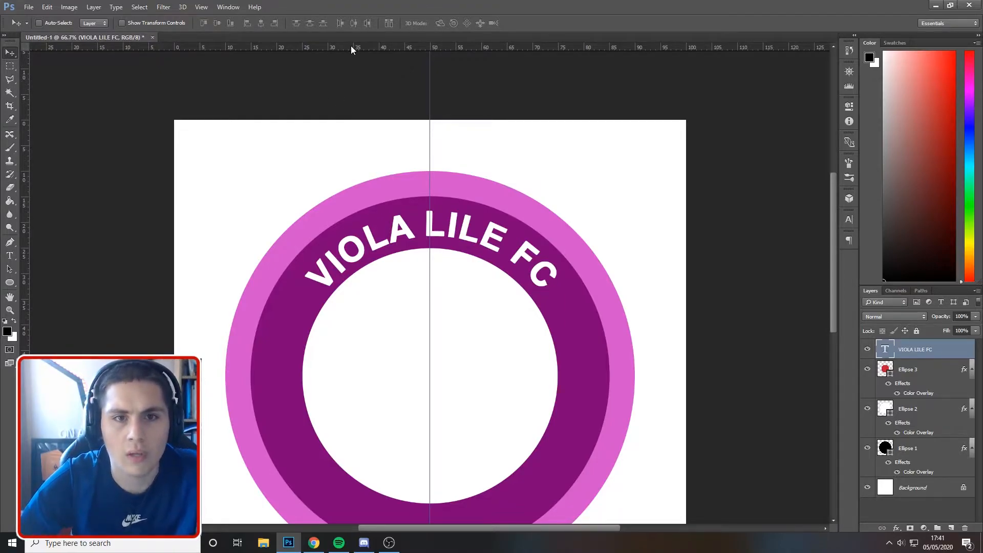
Add a horizontal guide at the lower ends of the curved text and rotate the text -0.18° to level it.
left_click_drag(352, 46, 284, 288)
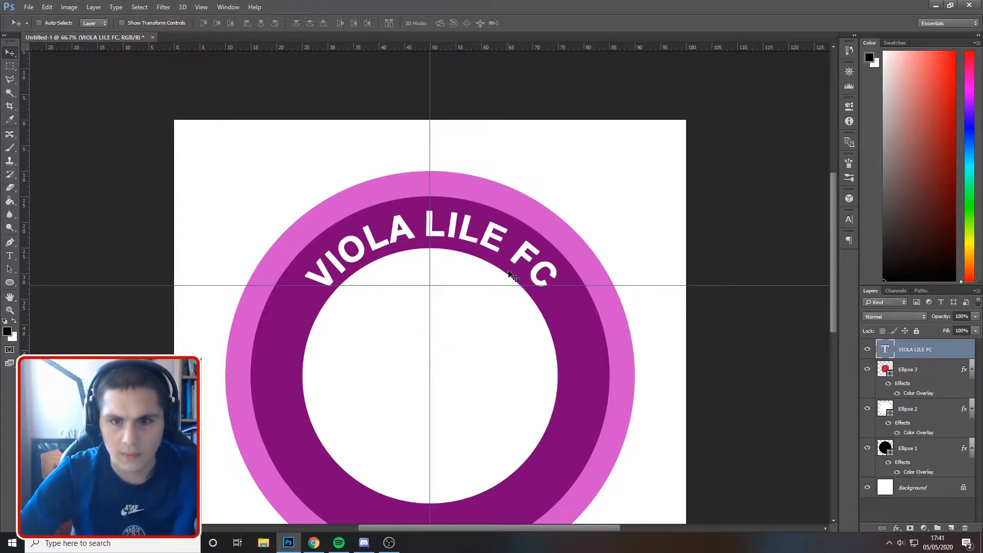
key("ctrl+t")
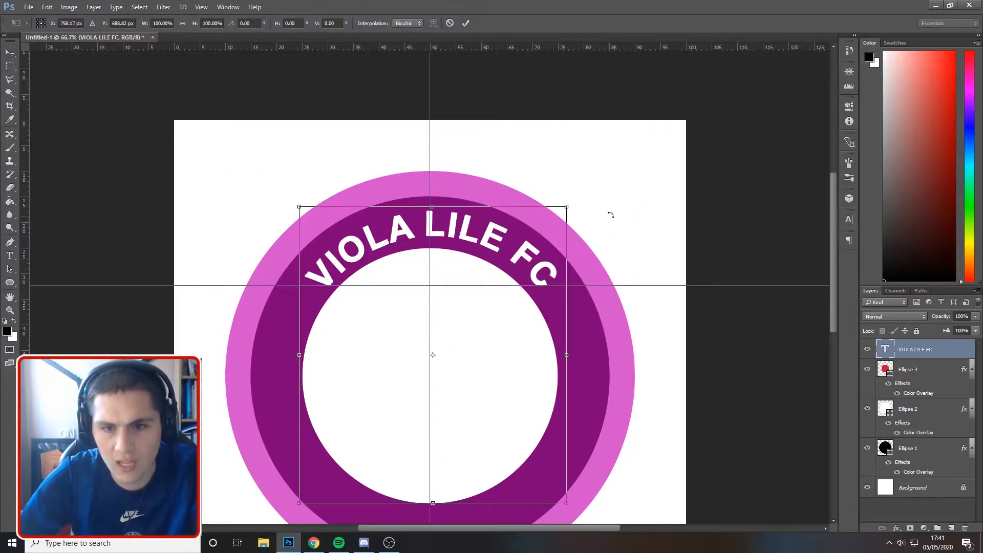
left_click_drag(611, 199, 611, 199)
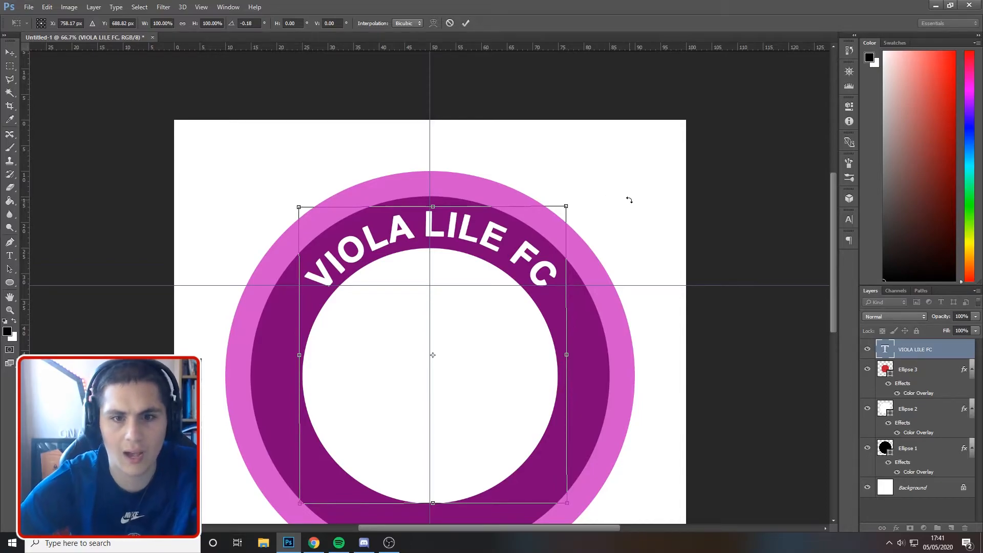
key("Return")
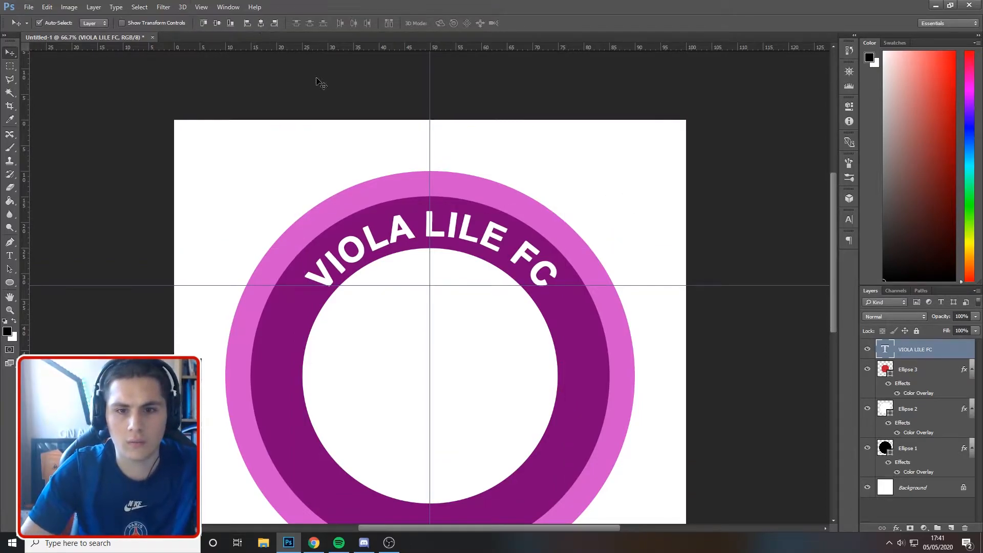
Clear all guides from the document.
left_click(202, 7)
left_click(244, 241)
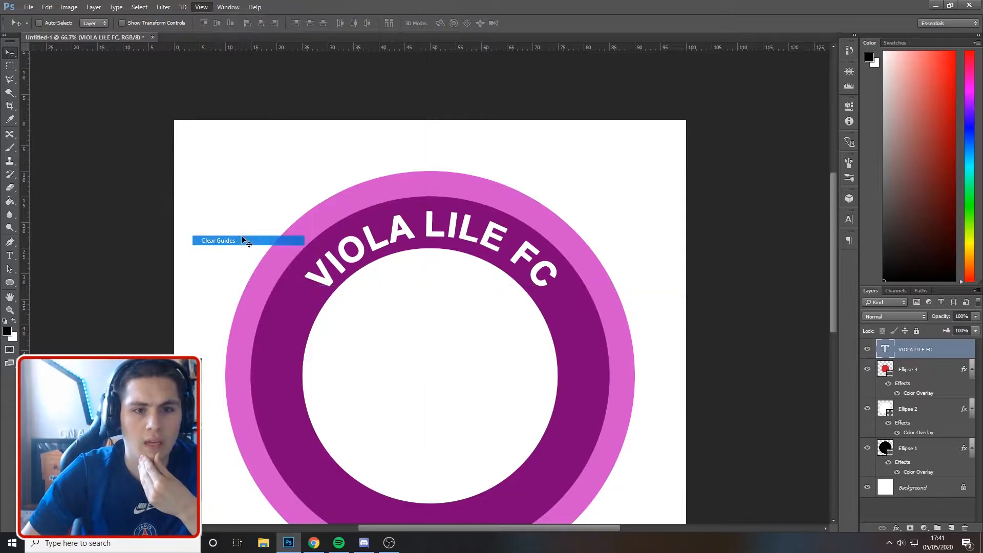
scroll(666, 281, "down", 3)
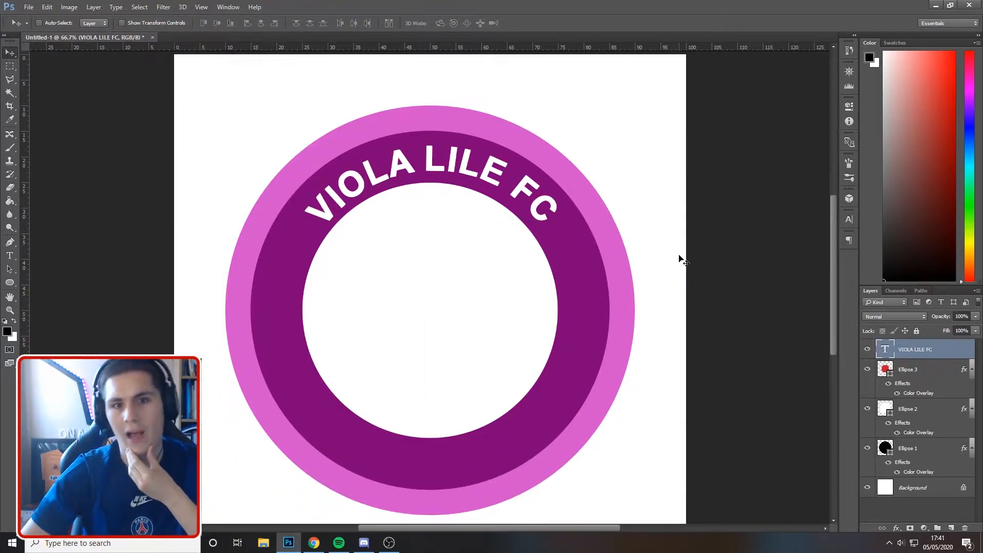
Set the VIOLA LILE FC text's tracking to 60 and change its font to Modeka Regular.
left_click(849, 219)
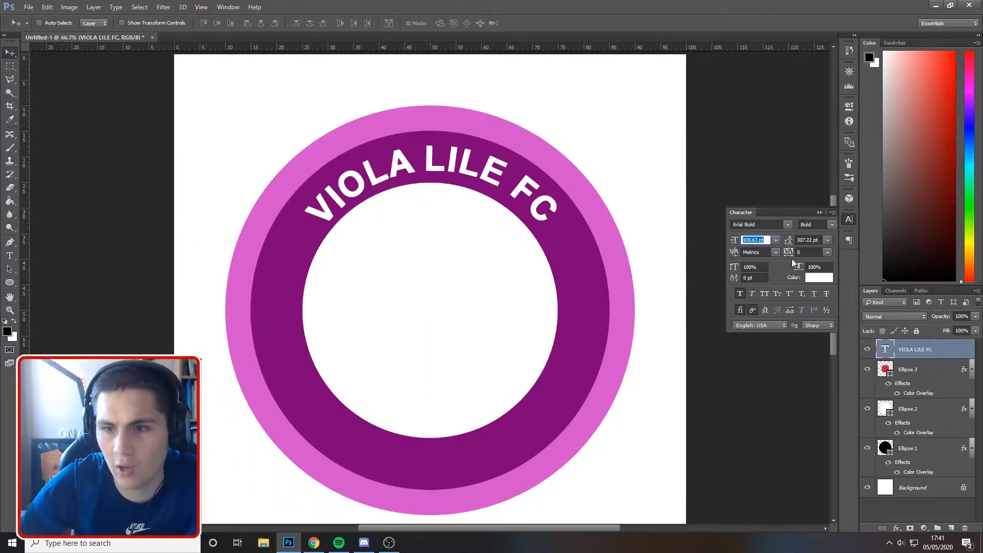
left_click_drag(789, 255, 792, 254)
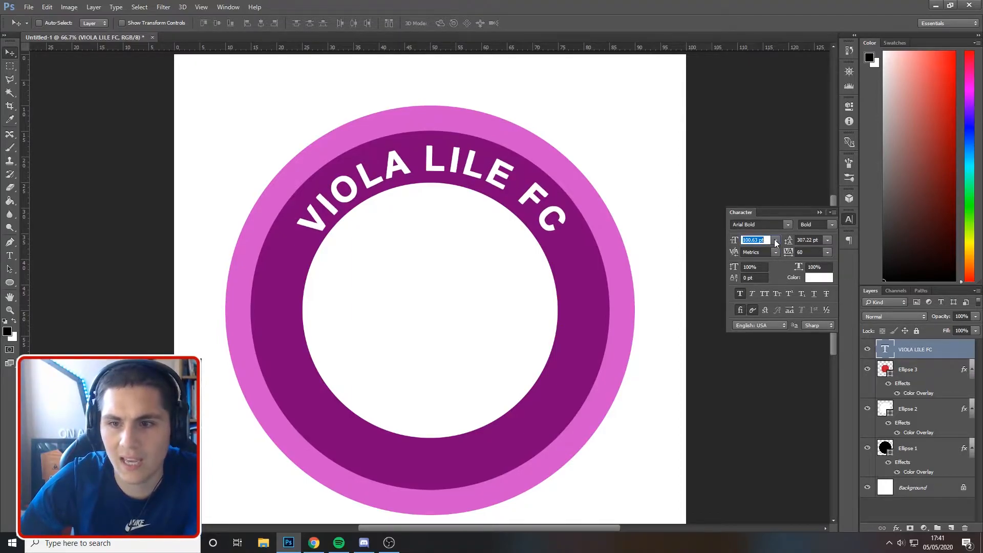
left_click(788, 224)
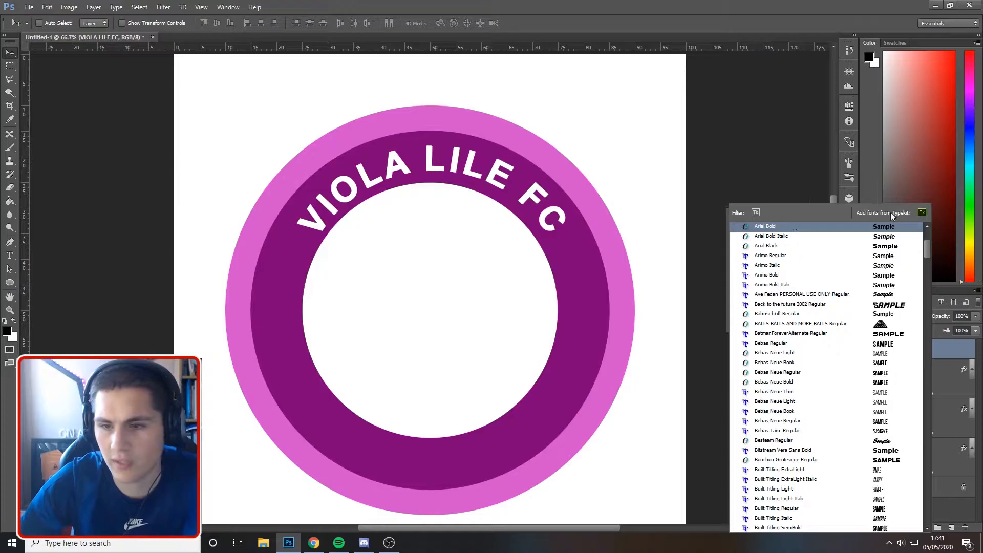
left_click_drag(926, 250, 921, 330)
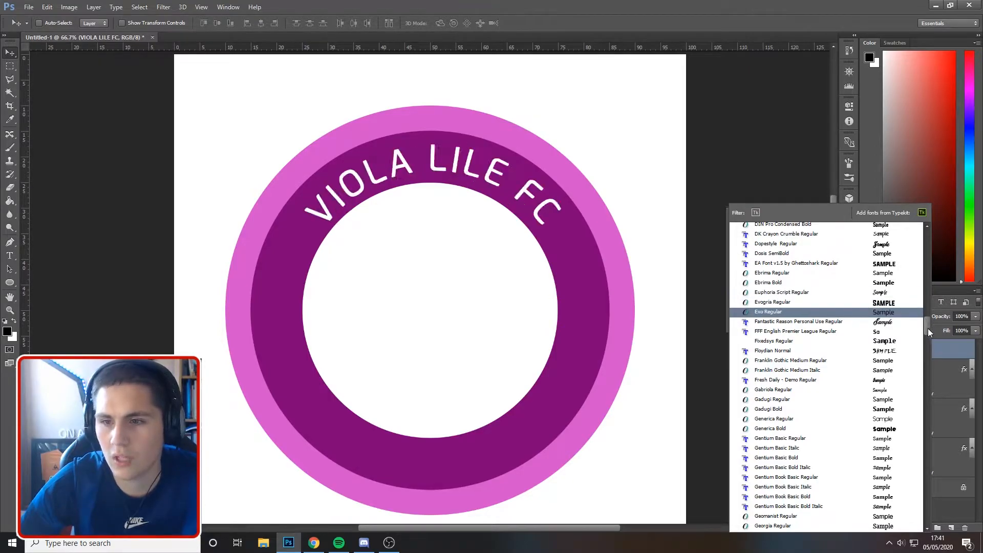
left_click_drag(928, 328, 933, 380)
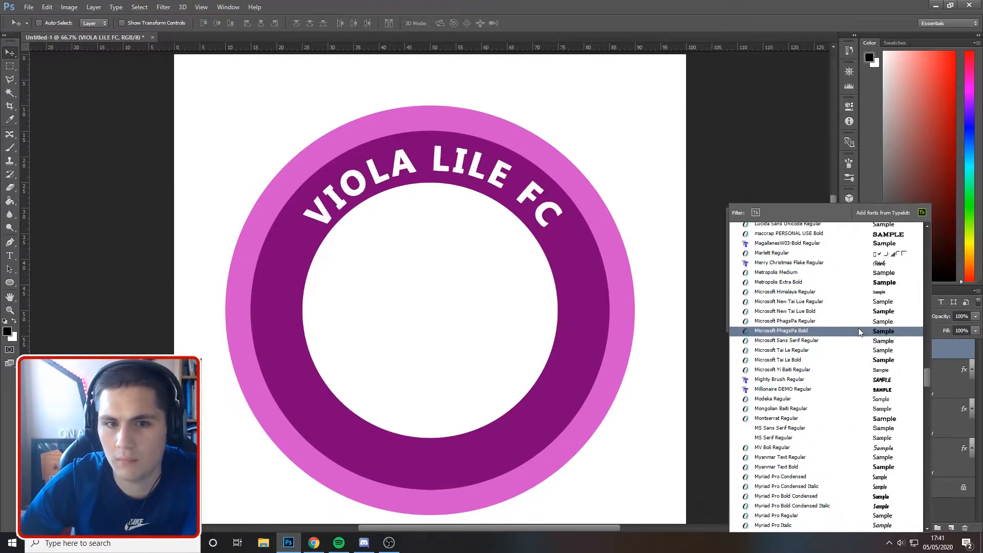
scroll(847, 398, "down", 1)
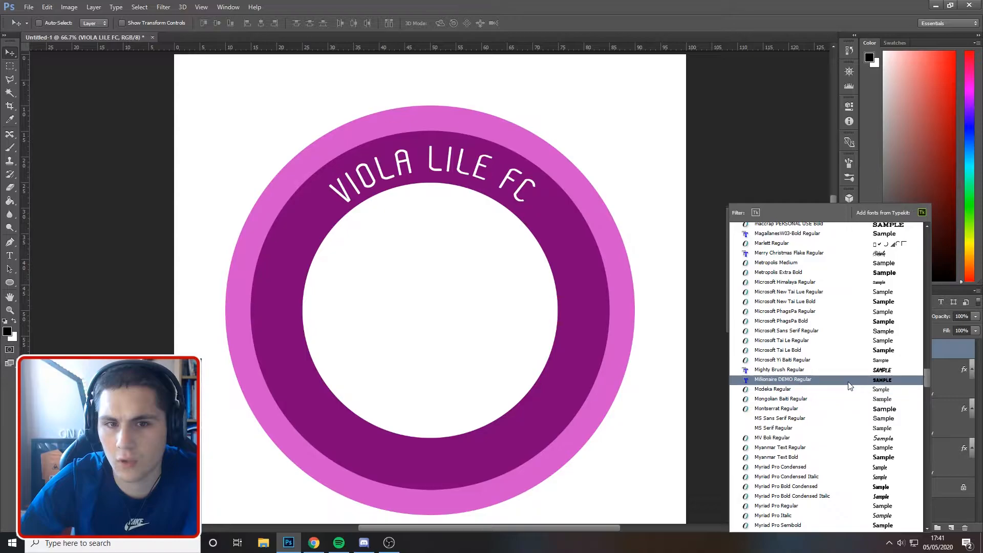
left_click(847, 390)
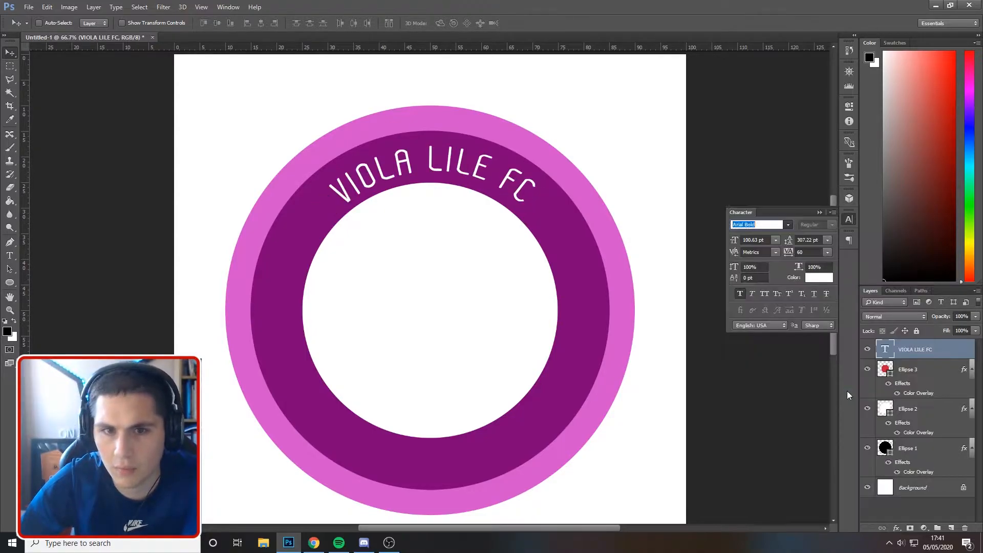
Increase the VIOLA LILE FC text's font size to 134.63 pt and adjust its placement within the dark purple ring.
left_click_drag(735, 244, 741, 242)
key("ctrl")
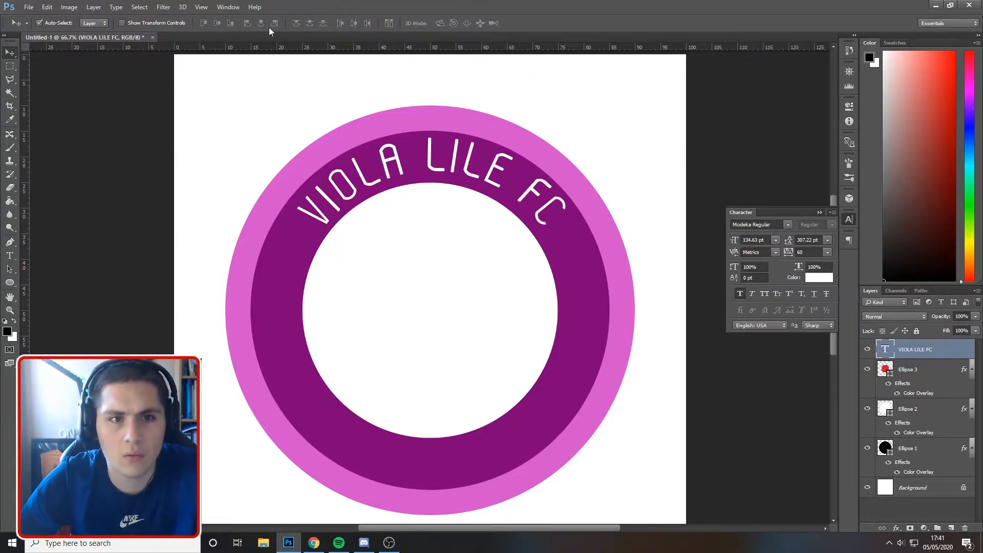
left_click_drag(316, 46, 413, 225)
key("Escape")
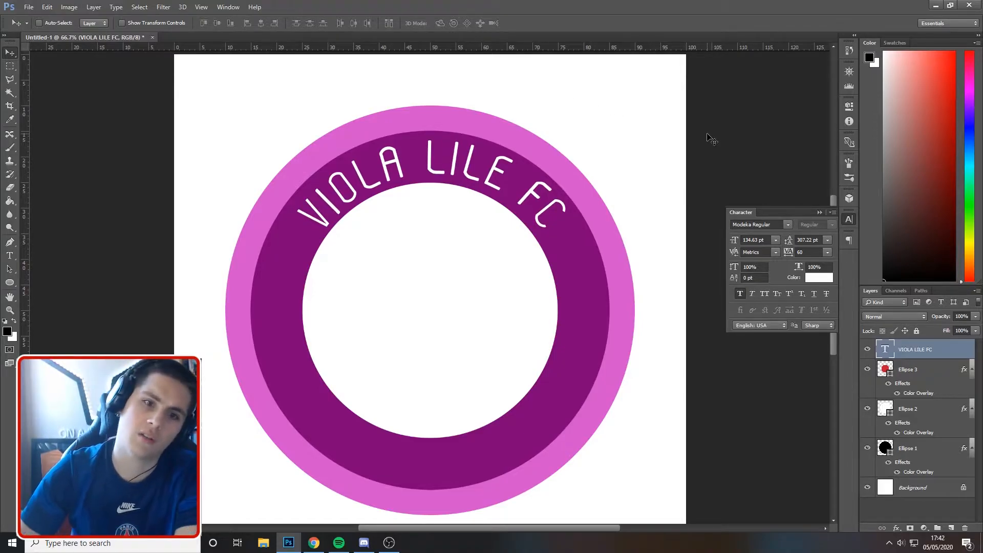
Nudge the curved VIOLA LILE FC text slightly left and center it horizontally on the canvas.
key("Left")
key("Left")
key("Left")
key("Left")
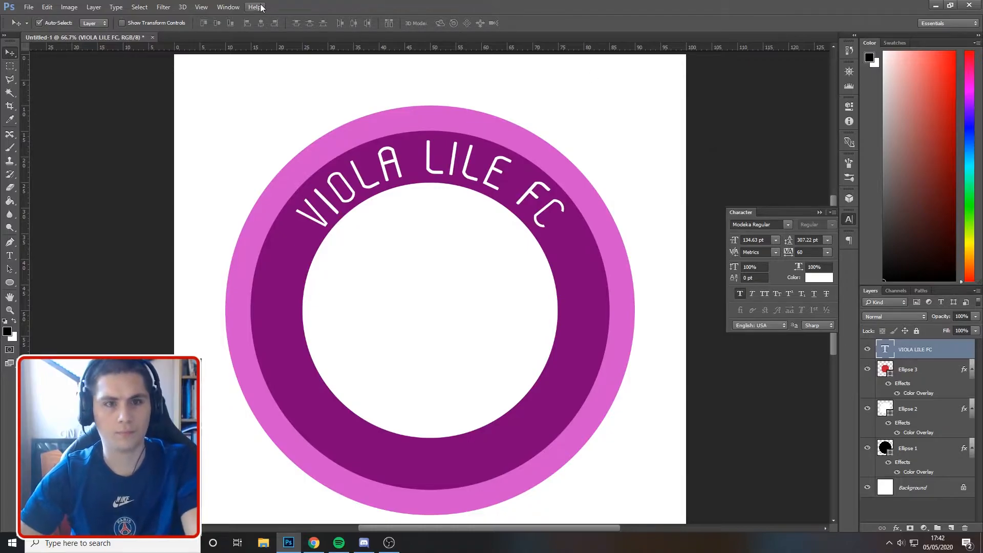
left_click(263, 21)
key("ctrl+d")
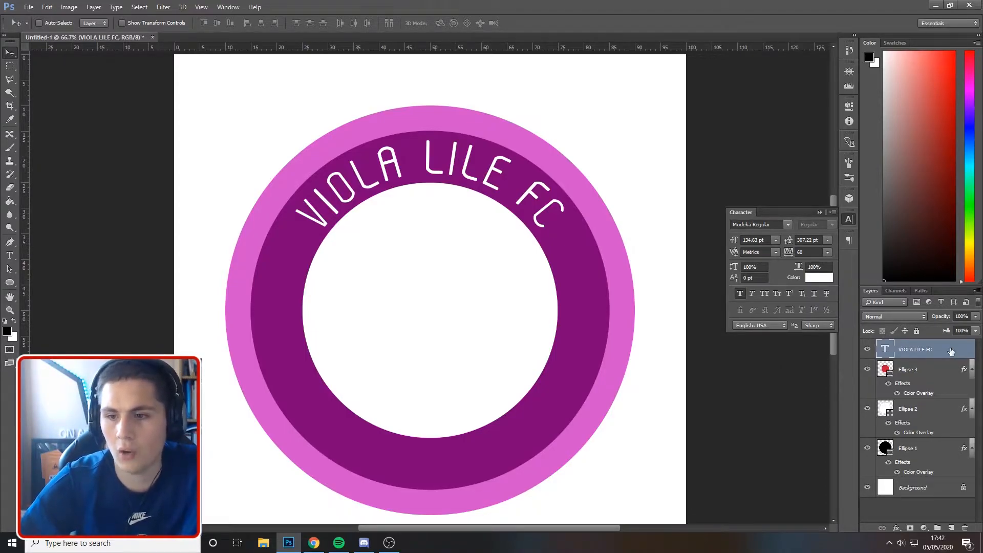
Select the Ellipse 3 layer for new path text and set the type color to near-black.
left_click(931, 374)
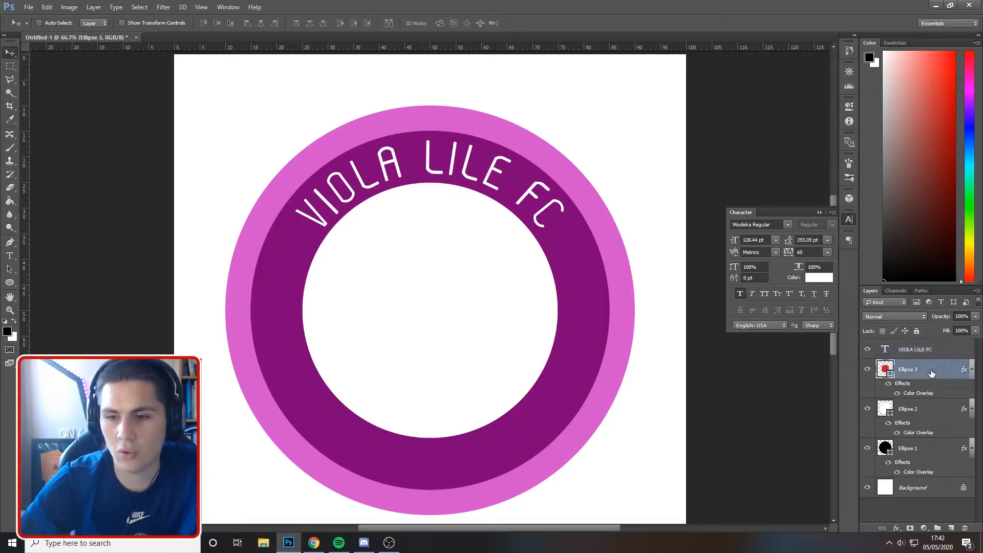
left_click(10, 255)
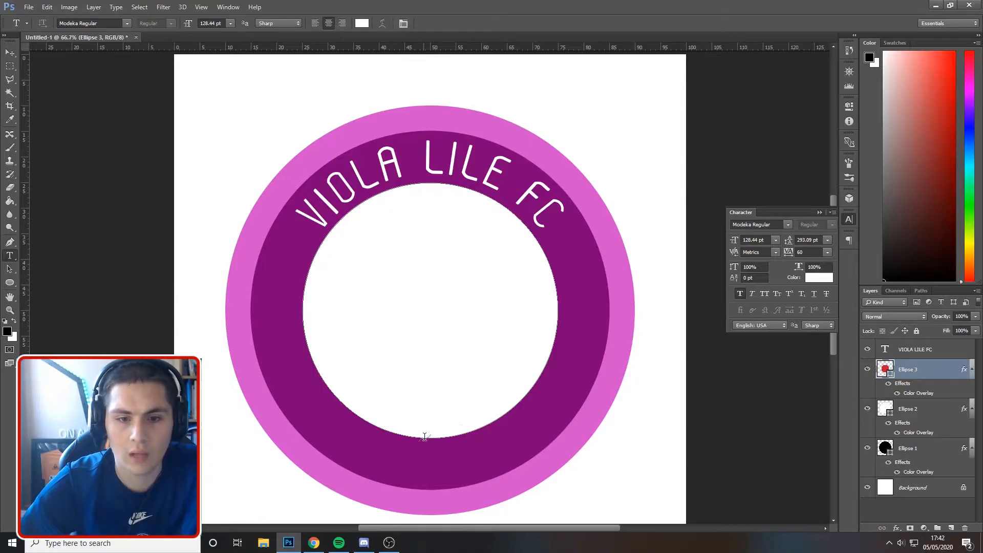
left_click_drag(474, 297, 457, 367)
left_click(701, 245)
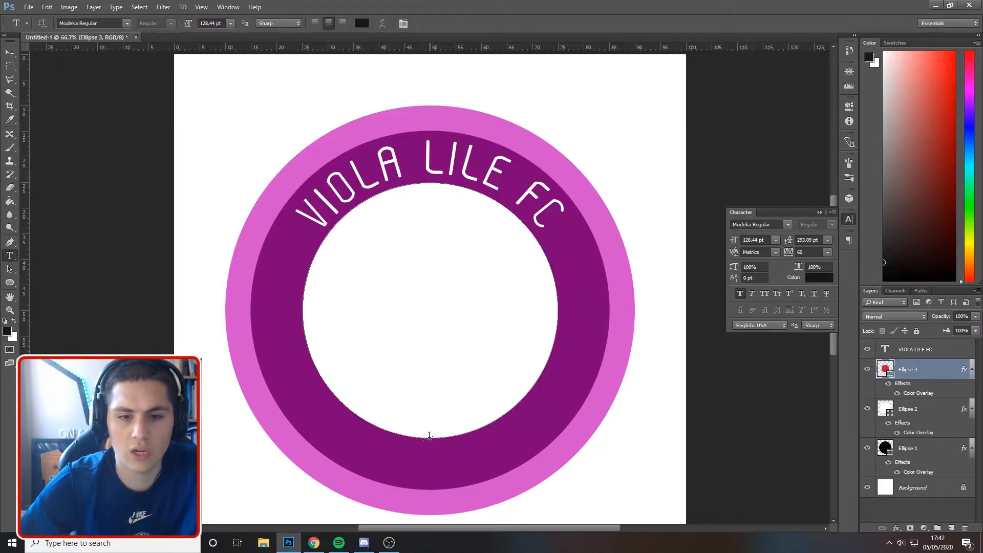
Add the text GRATIA - MOTUS along the inner circle's path, centered at its lowest point.
left_click(428, 438)
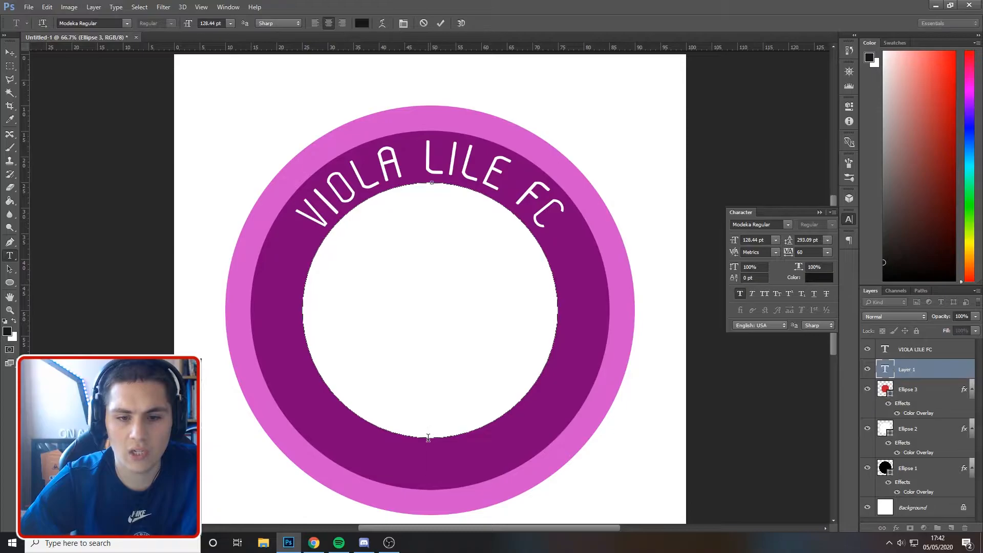
type("E")
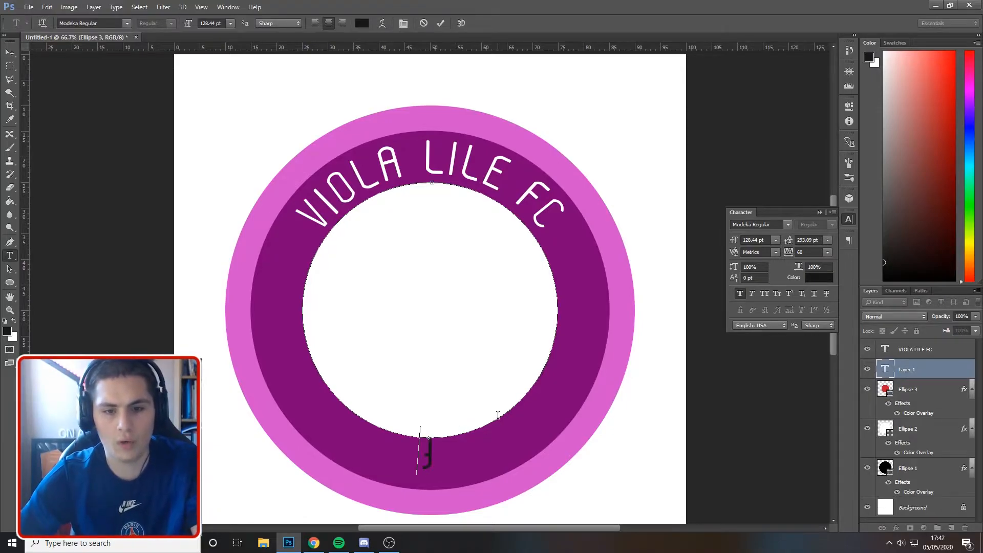
key("ctrl+a")
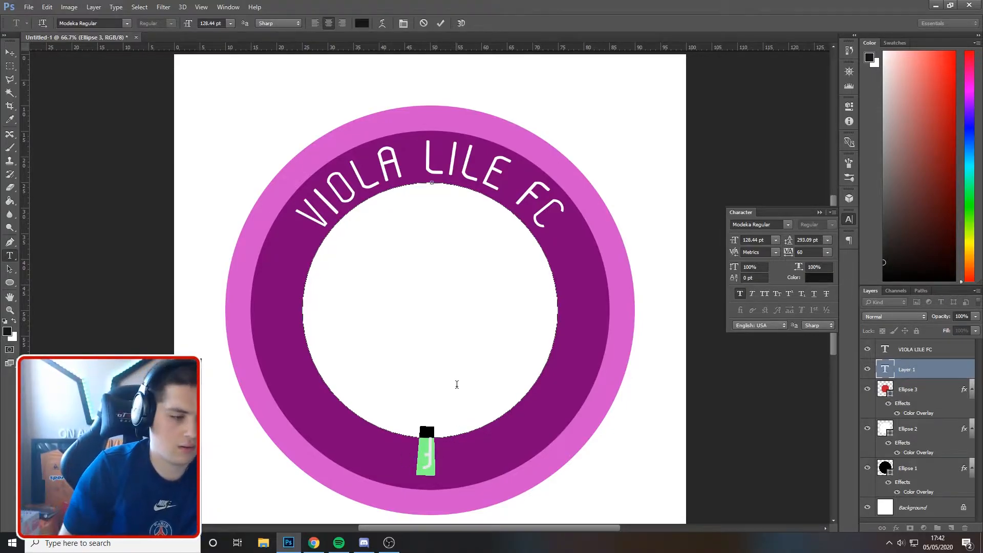
type("6")
key("BackSpace")
type("GRATIA")
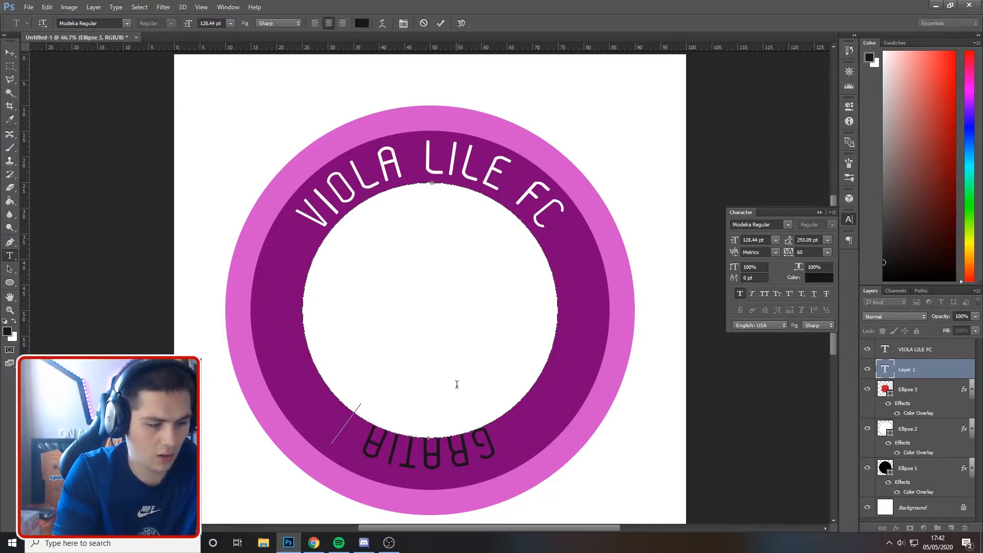
type(" - MOTUS")
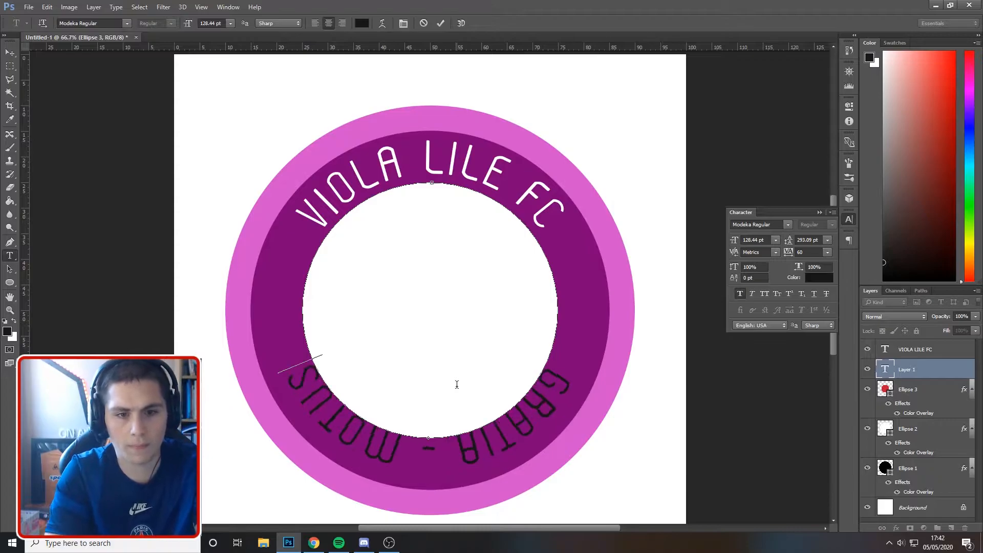
left_click(15, 54)
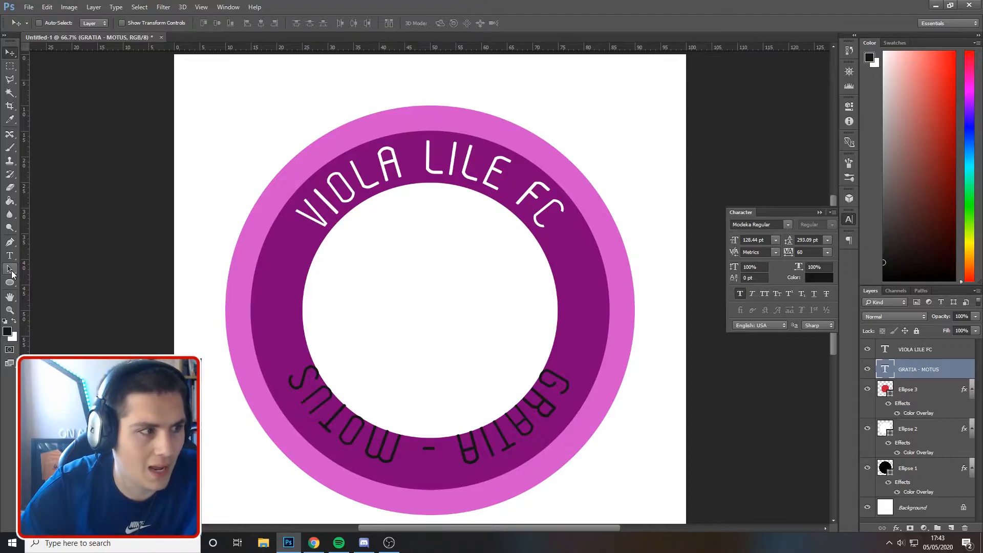
Flip the GRATIA - MOTUS text to the inside of its circular path and move it down into the purple ring.
left_click(9, 270)
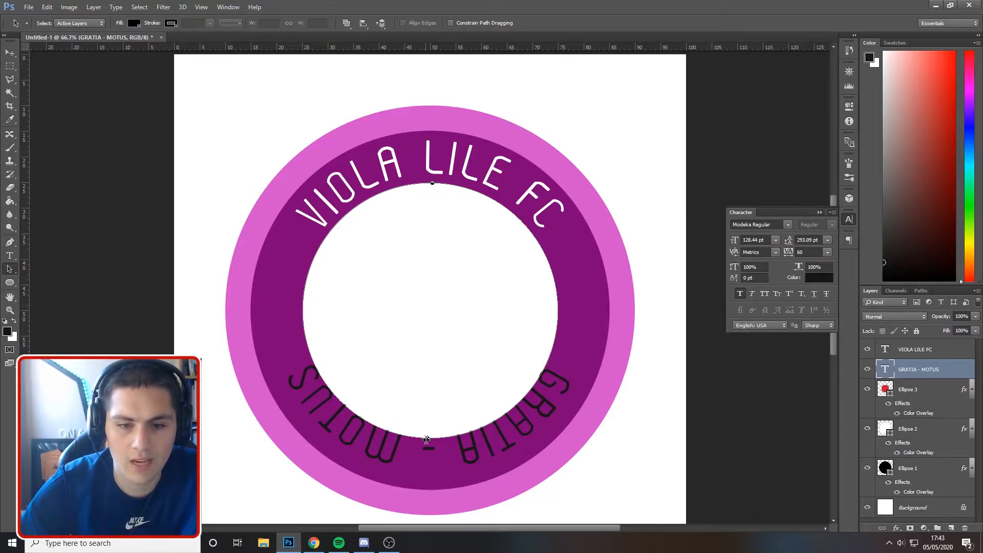
mouse_move(428, 439)
left_mouse_down()
mouse_move(427, 425)
mouse_move(428, 461)
mouse_move(430, 420)
left_mouse_up()
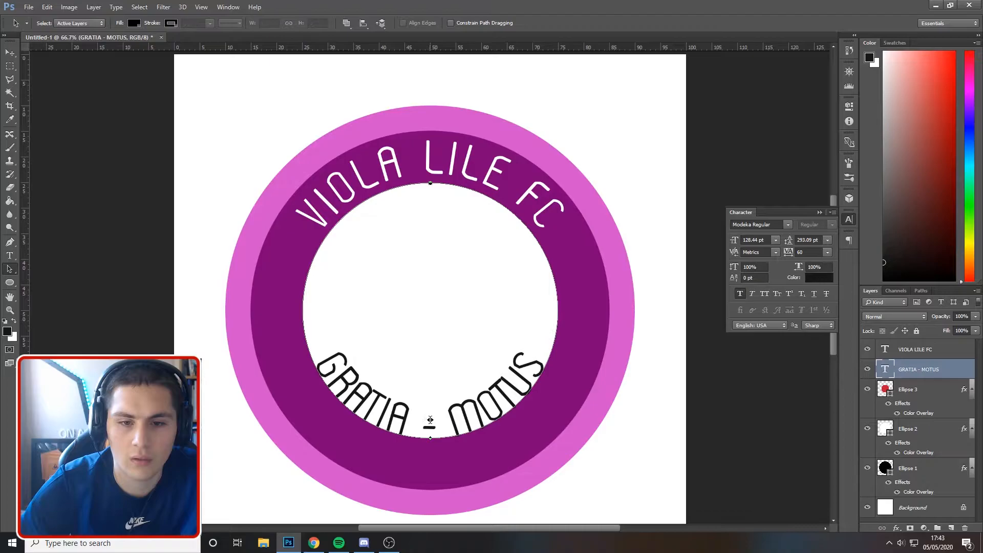
left_click(11, 54)
left_click_drag(386, 378, 413, 457)
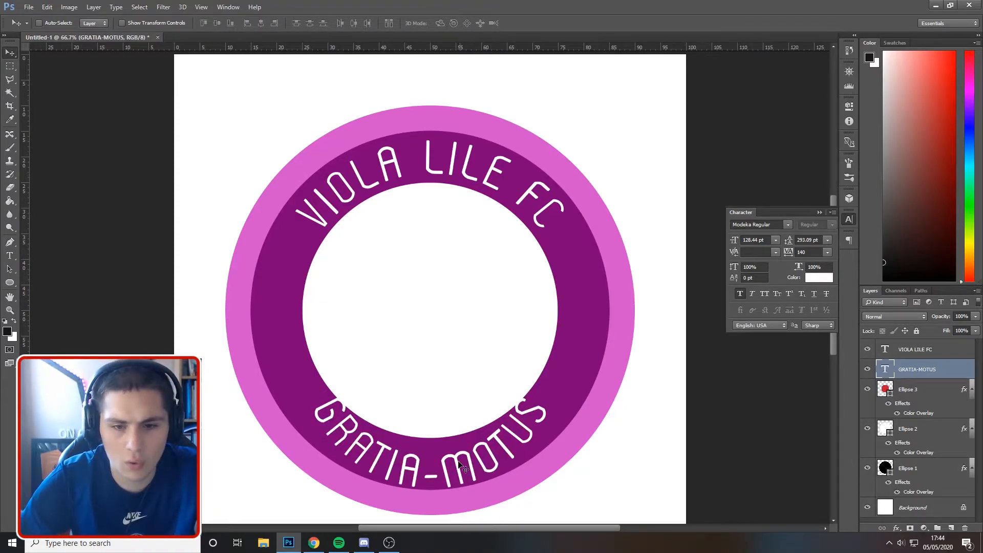
left_click_drag(458, 461, 410, 464)
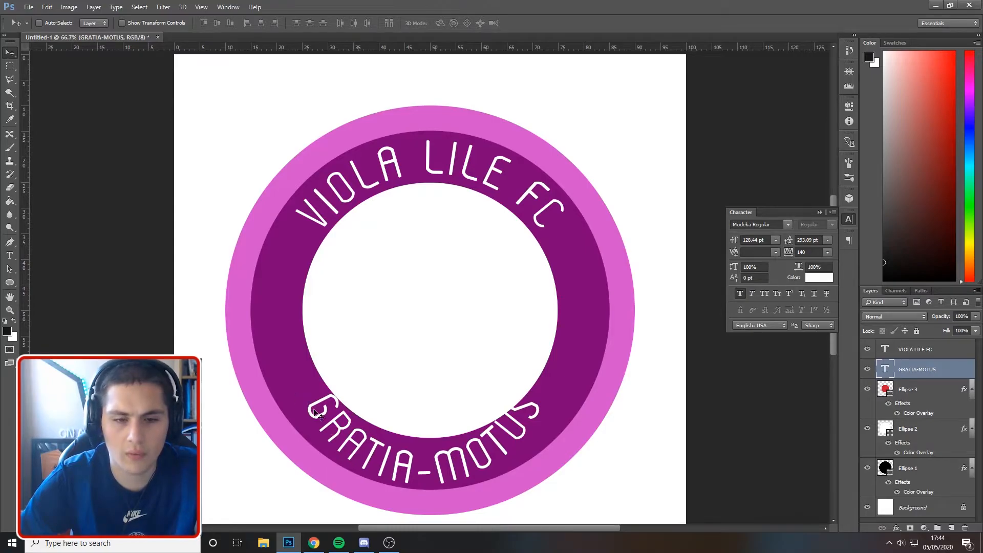
Replace the lower curved text with 2019 and move it to the middle of the purple ring's lower part.
left_click(7, 255)
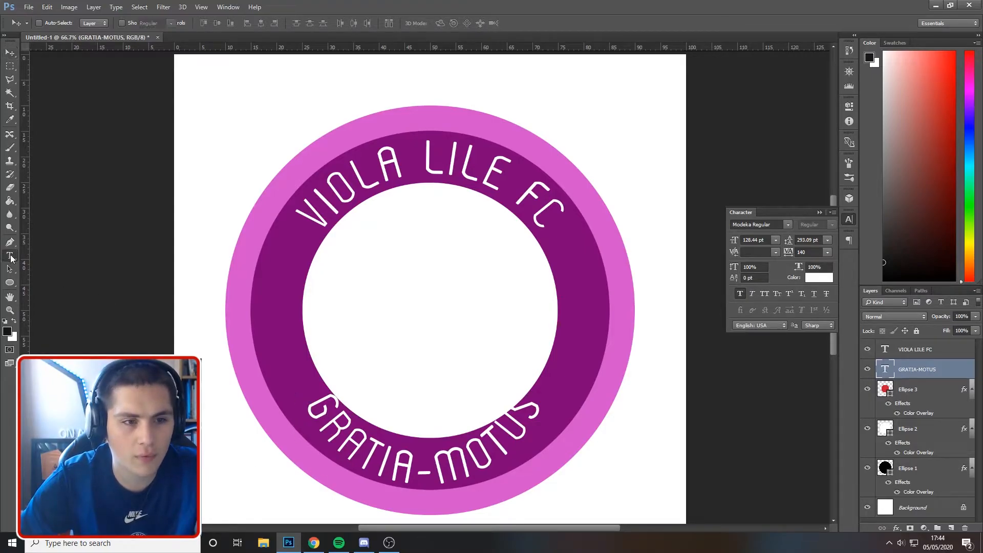
left_click(318, 408)
key("ctrl+a")
type("S")
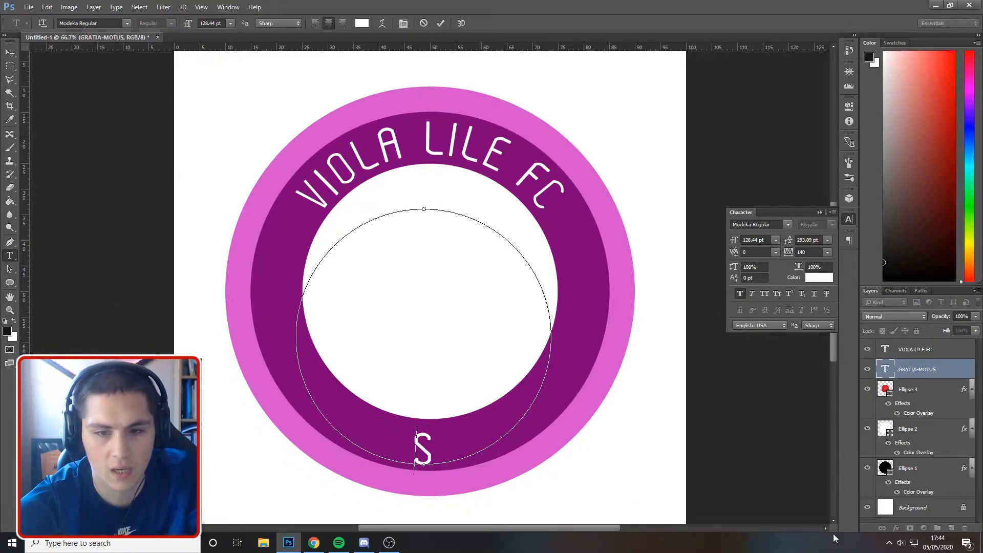
key("BackSpace")
type("2019")
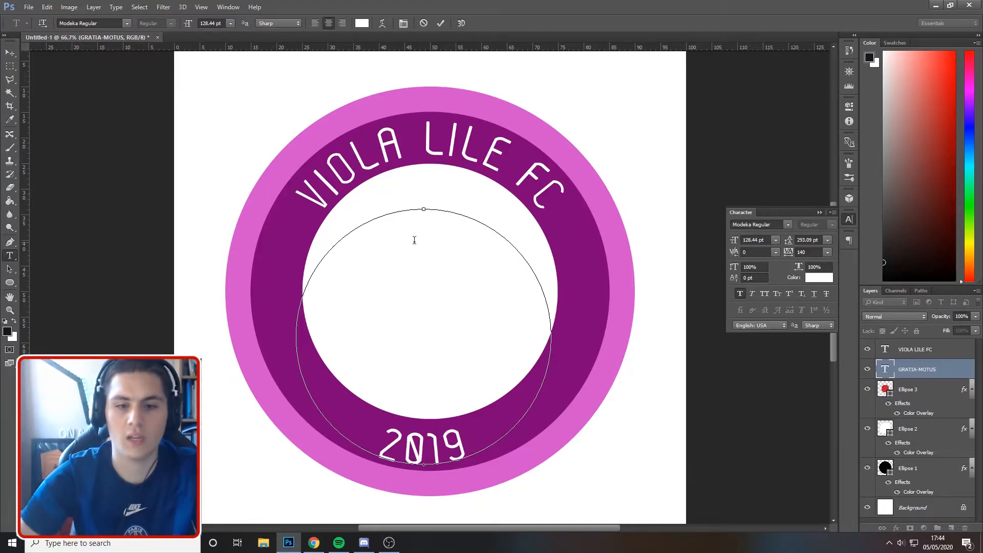
left_click(10, 53)
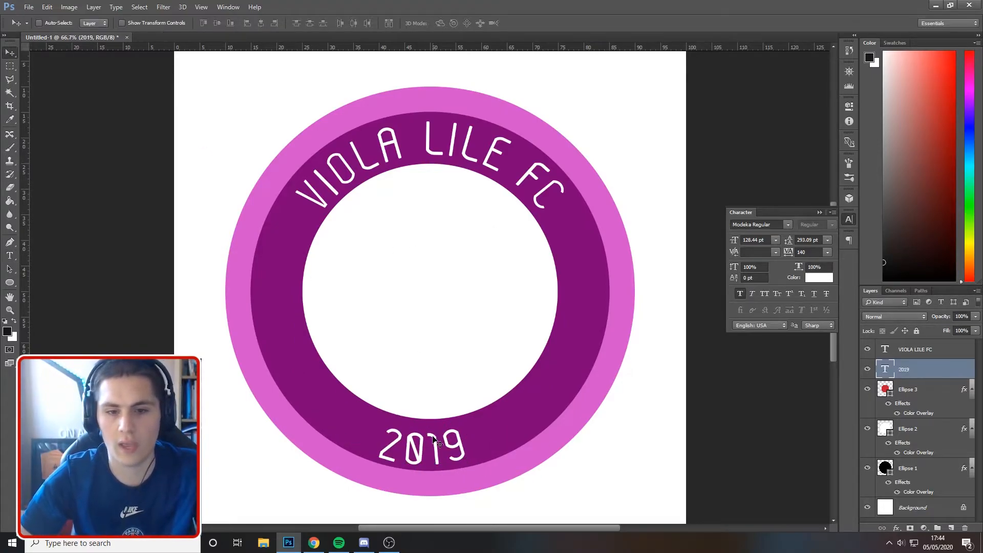
mouse_move(472, 461)
left_mouse_down()
mouse_move(523, 432)
mouse_move(480, 458)
left_mouse_up()
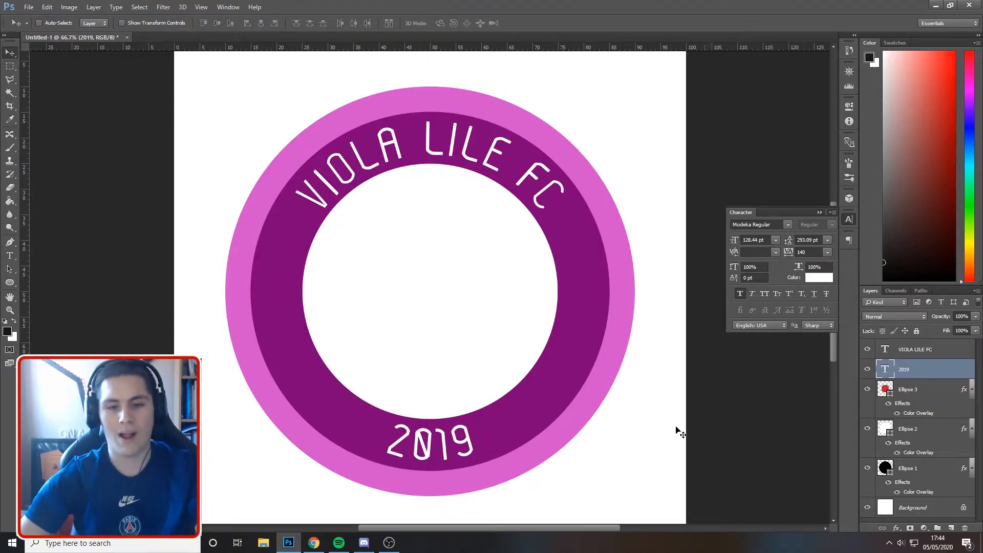
Change the year in the lower curved text to 2020.
left_click(10, 255)
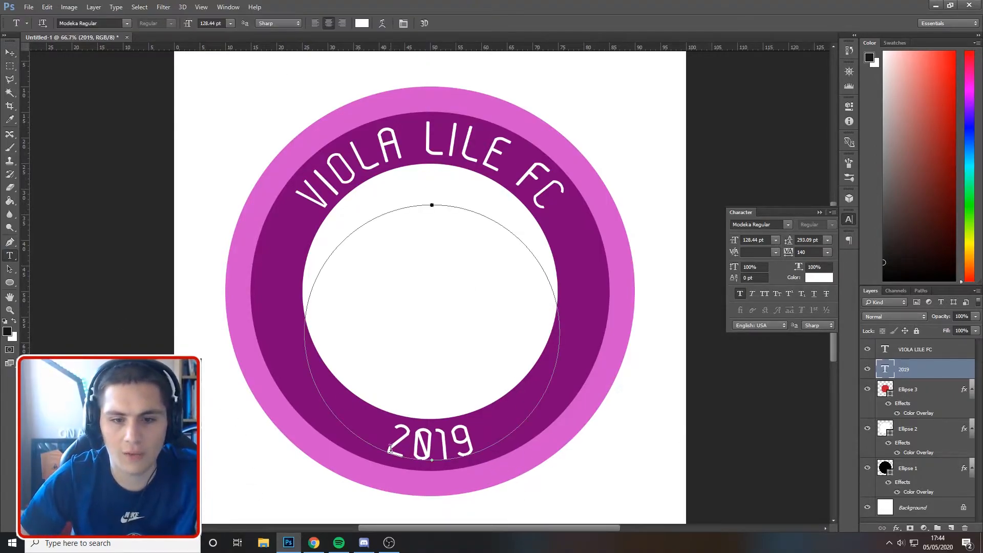
left_click(944, 392)
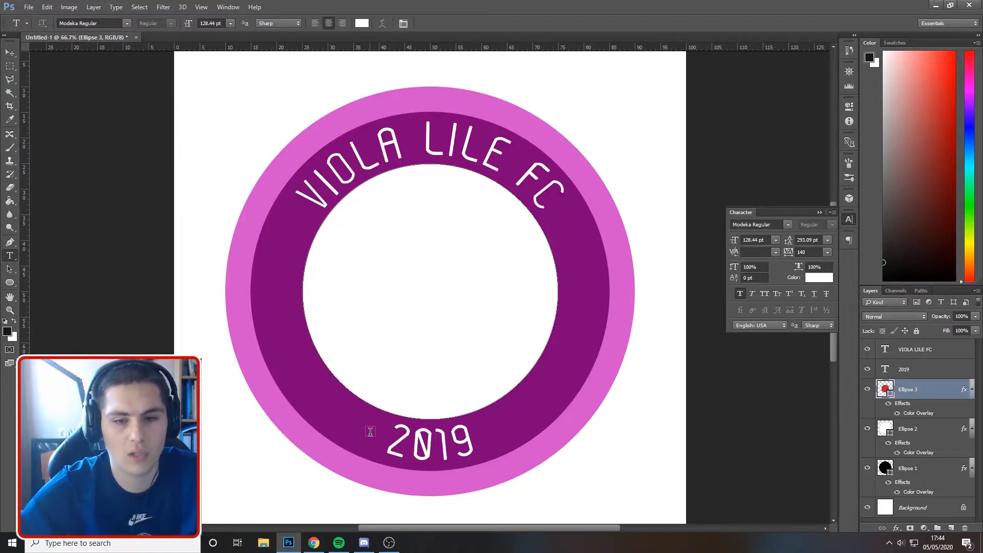
left_click_drag(426, 448, 569, 460)
type("20")
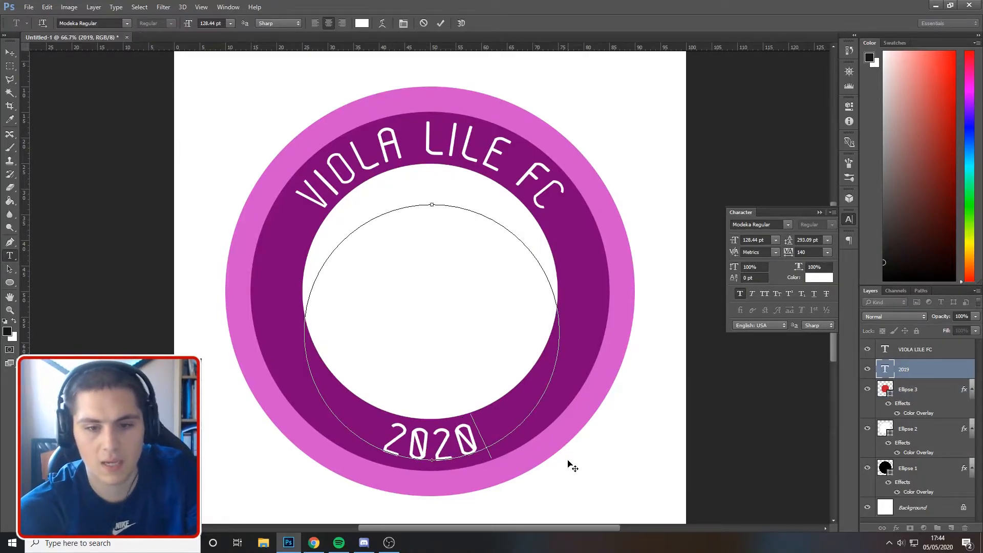
left_click(9, 53)
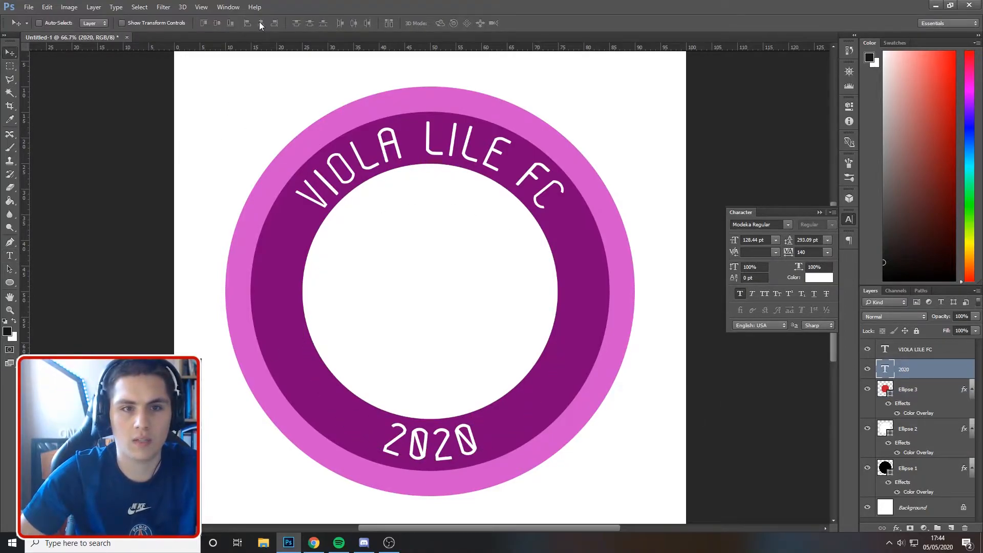
Center the 2020 text horizontally on the canvas and clear the selection.
key("ctrl+a")
left_click(261, 24)
key("ctrl+d")
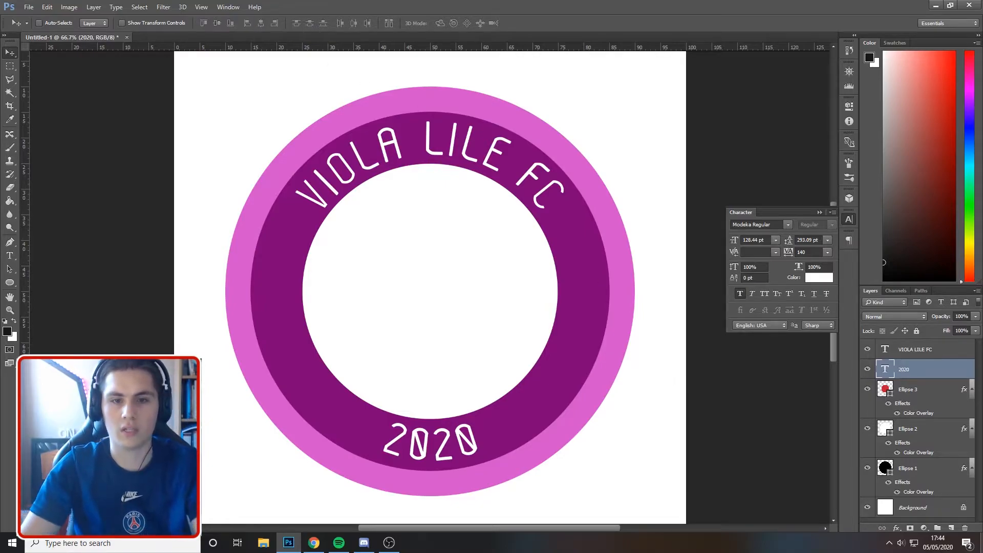
key("ctrl+minus")
key("ctrl+minus")
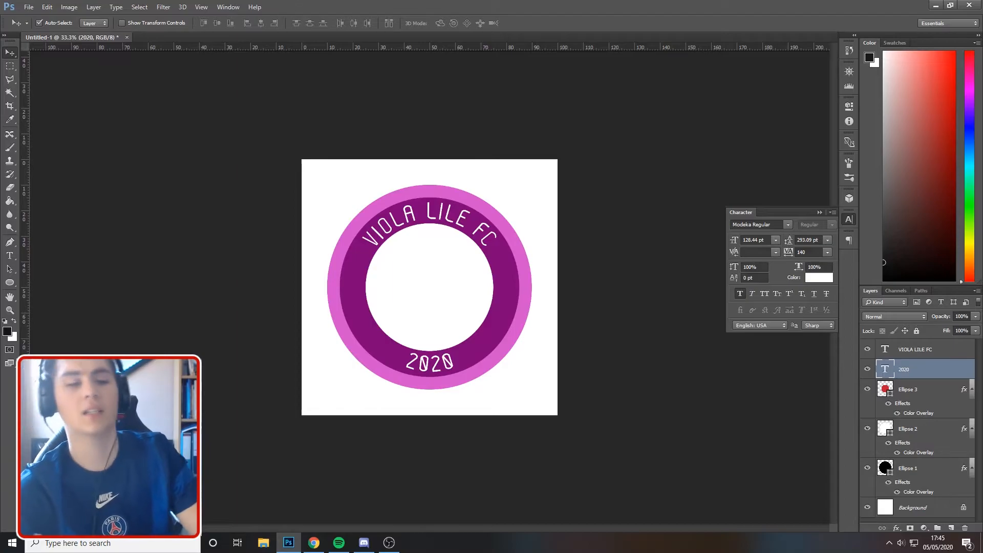
Copy the purple six-petal lily outline from the image results in Chrome and paste it into the badge document in Photoshop.
key("ctrl+plus")
key("ctrl+plus")
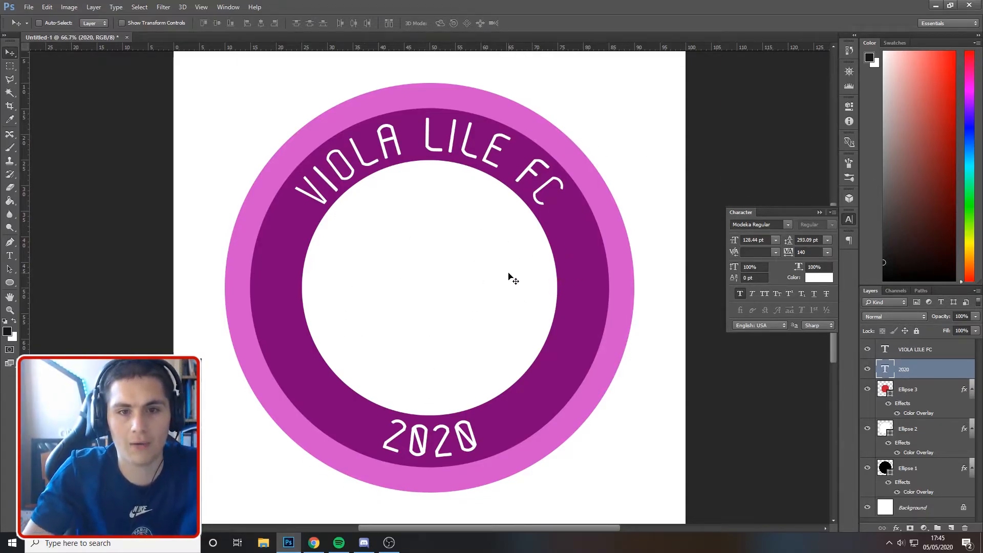
left_click(314, 542)
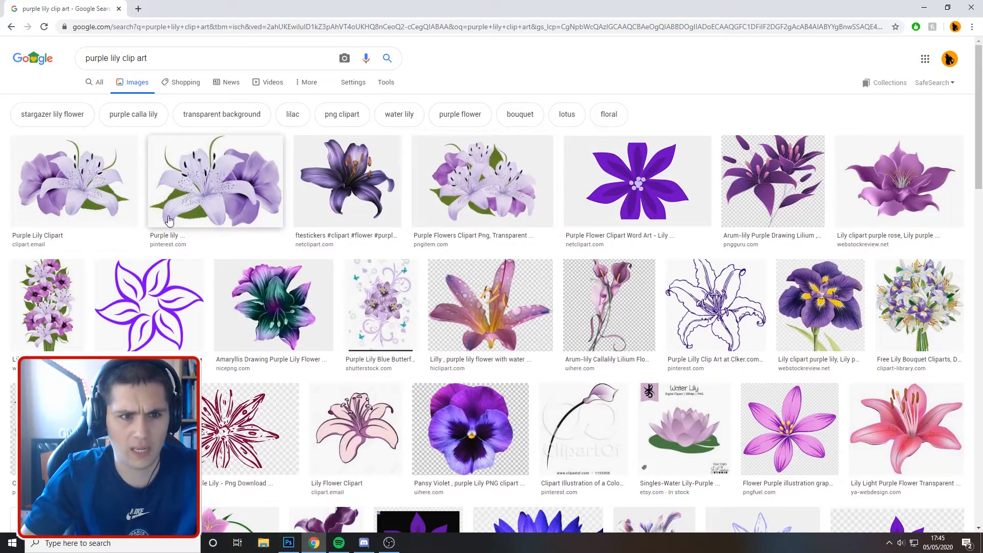
left_click(172, 308)
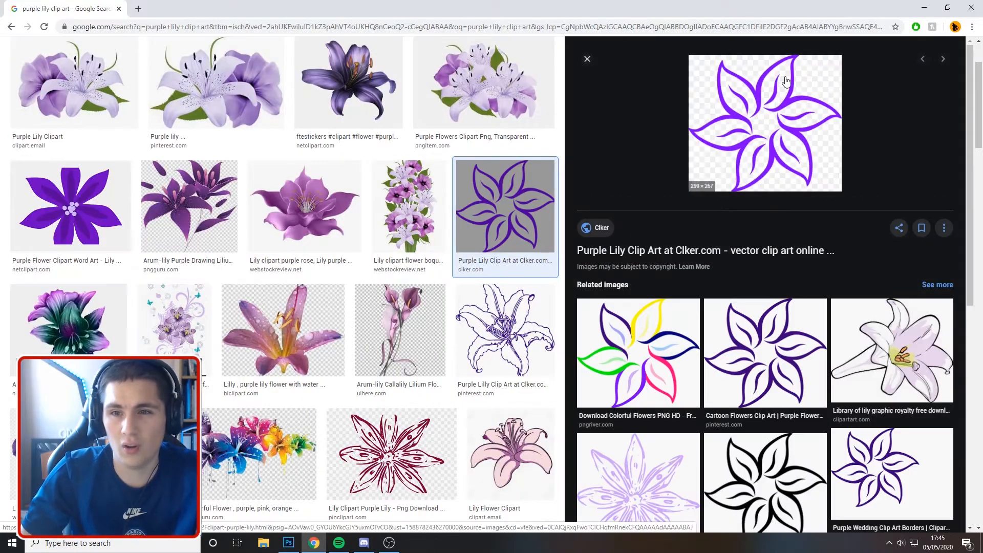
right_click(747, 126)
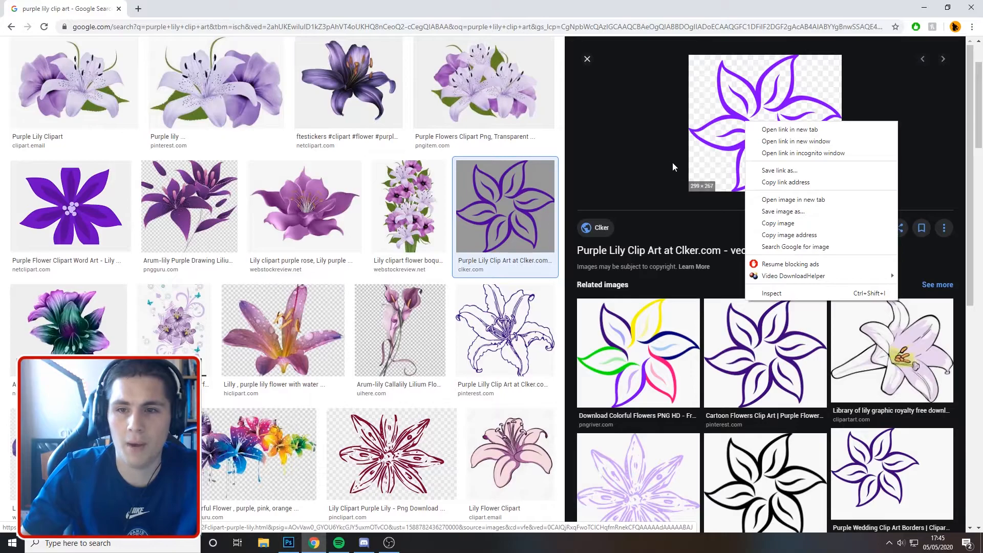
right_click(720, 102)
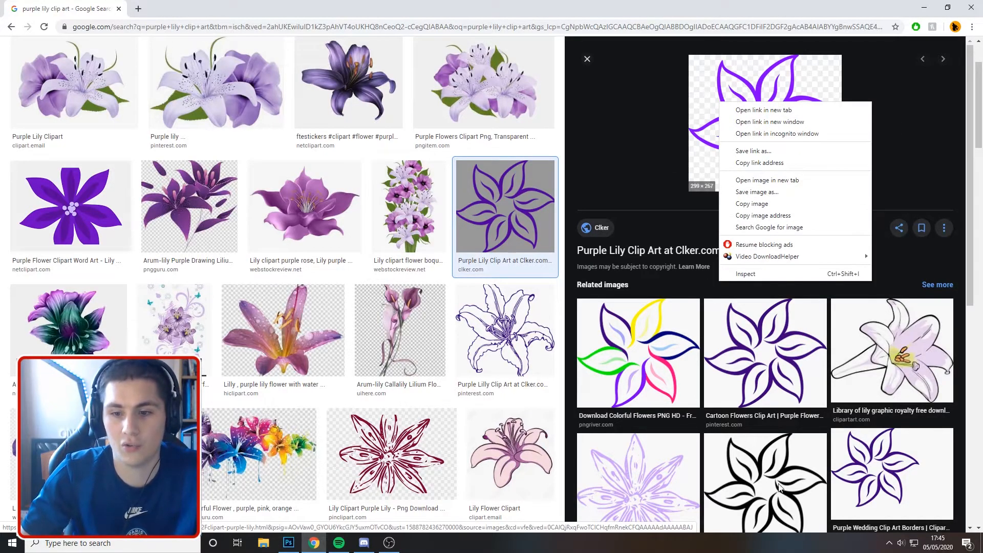
left_click(752, 204)
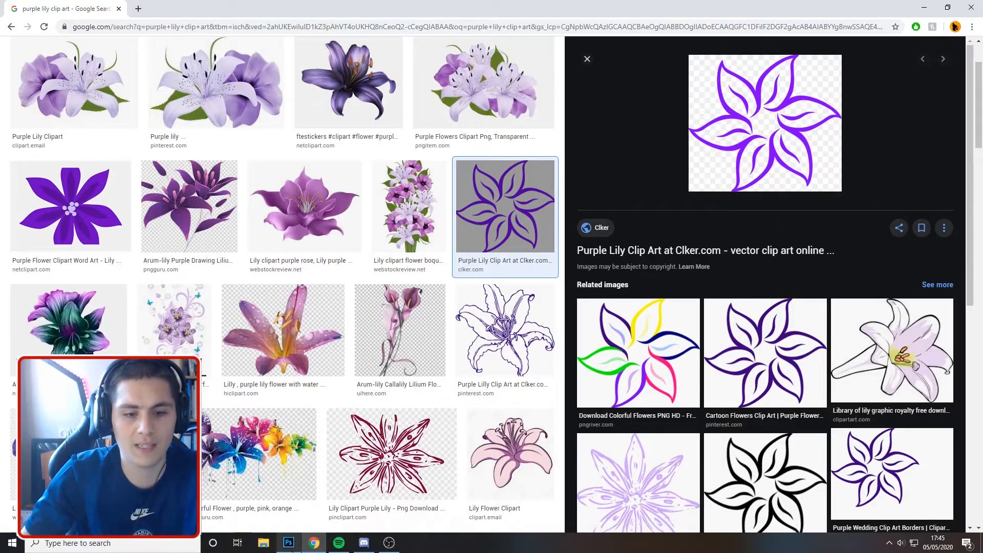
left_click(289, 543)
key("ctrl+v")
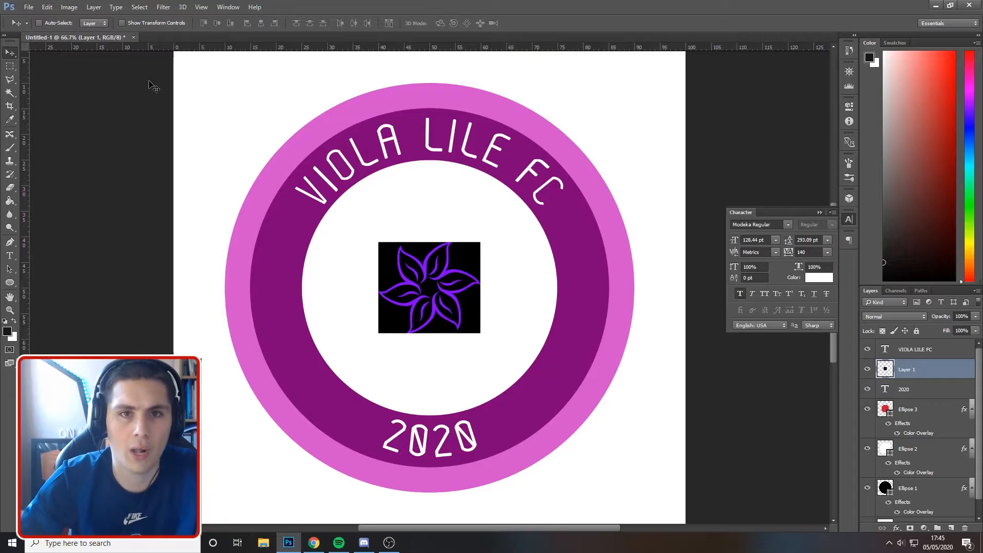
Select the pasted lily's black background by Color Range, delete it and clear the selection.
left_click(151, 5)
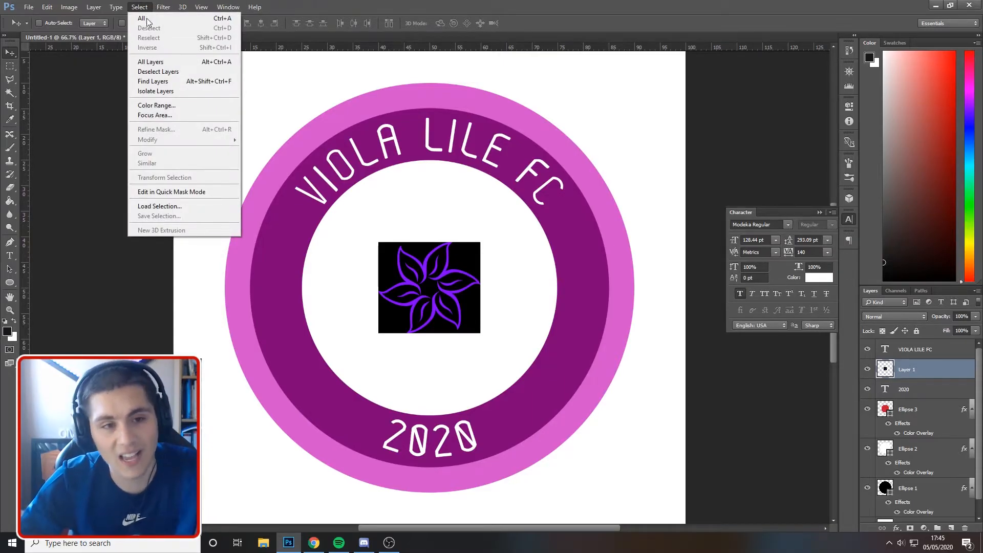
mouse_move(170, 9)
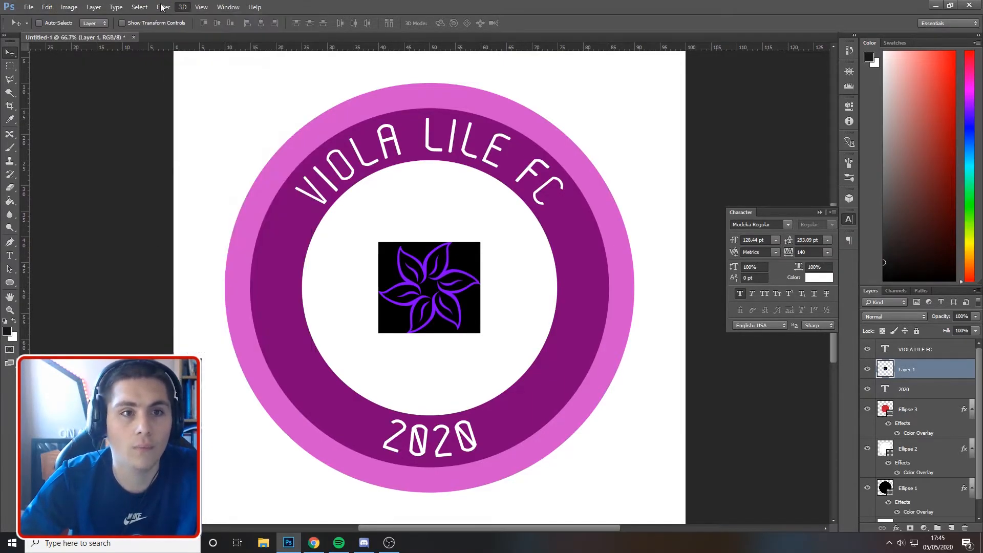
left_click(182, 104)
left_click(384, 255)
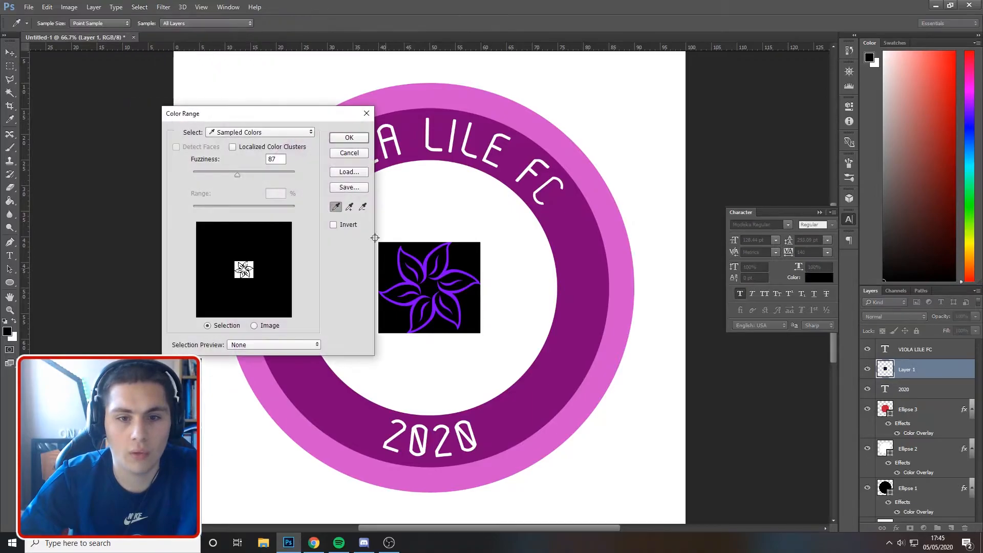
left_click(349, 139)
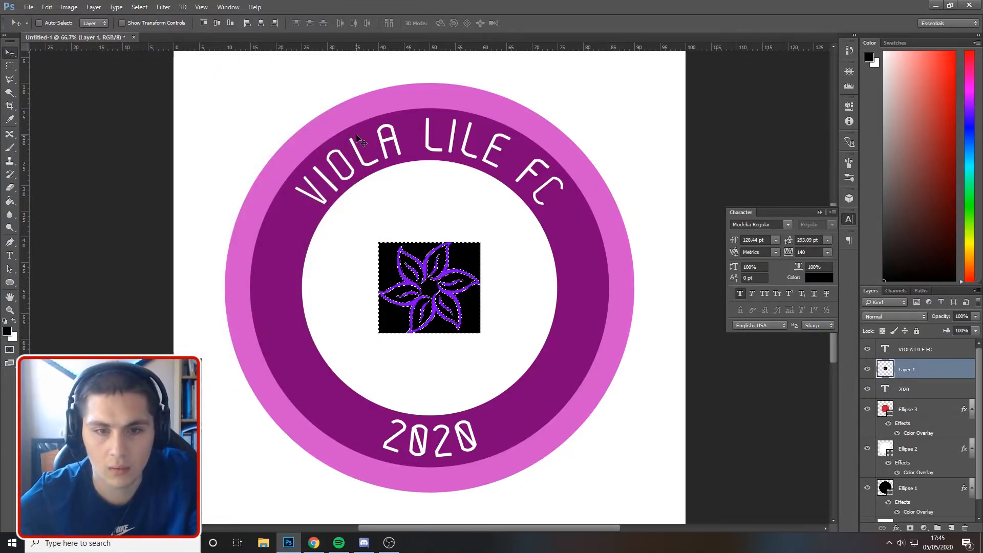
key("Delete")
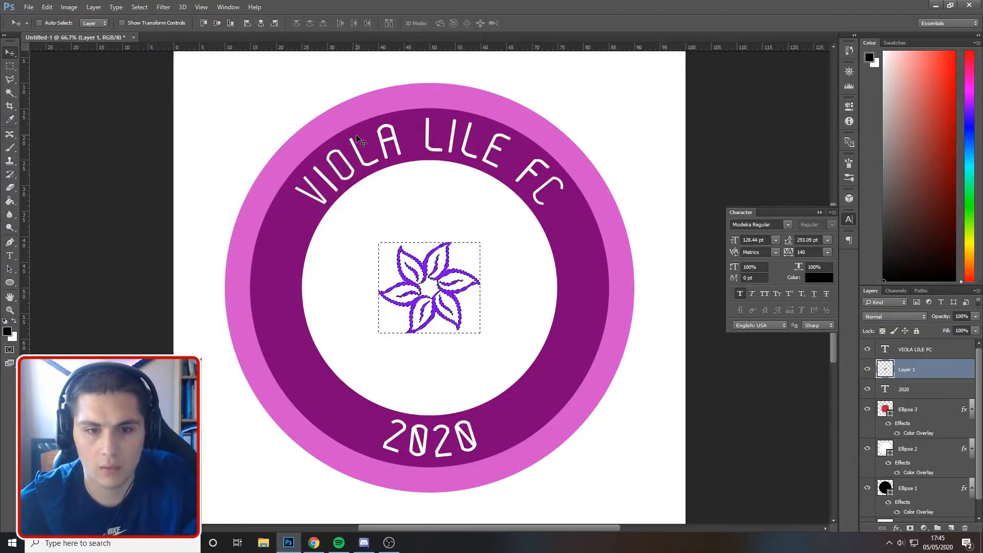
key("ctrl+d")
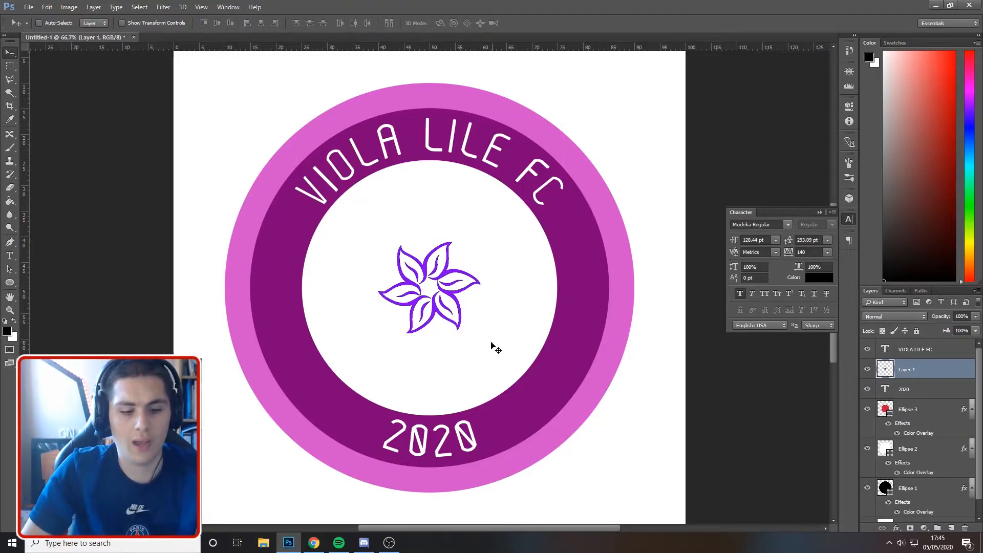
Enlarge the lily within the badge's white center circle using Free Transform.
key("ctrl+t")
left_click_drag(378, 241, 346, 214)
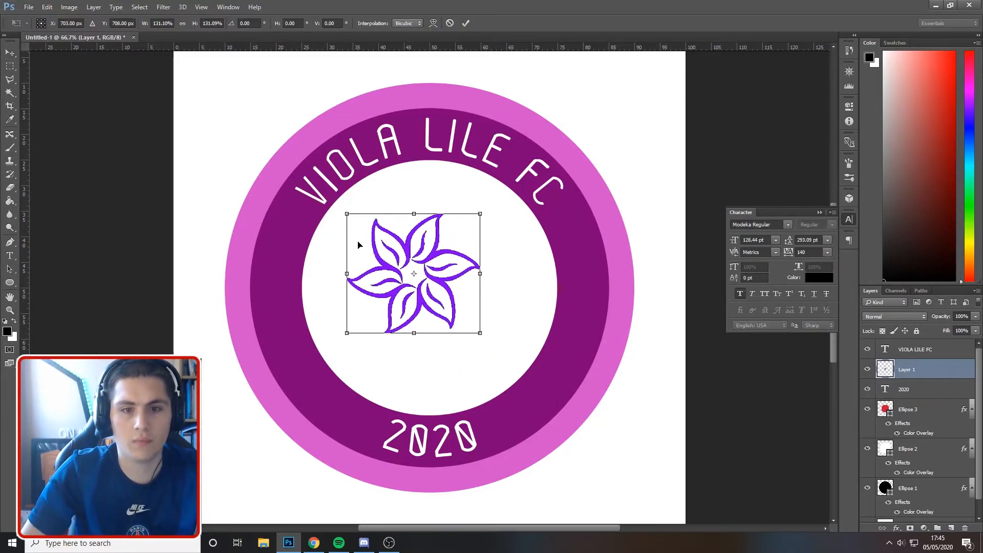
left_click_drag(480, 333, 514, 328)
key("Return")
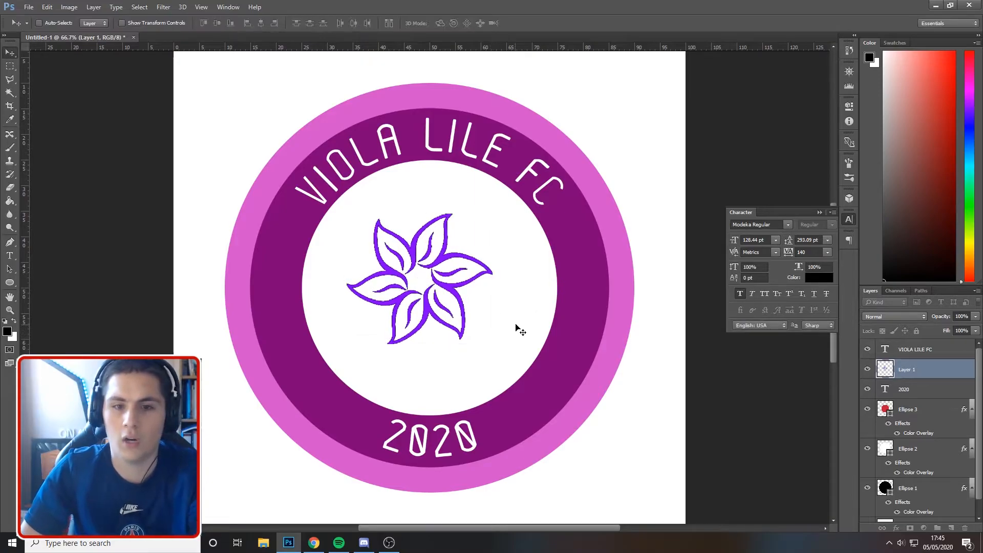
Change the Color Overlay of the inner ring, Ellipse 2, to a darker shade of the lily's violet, 5600ad.
scroll(932, 449, "down", 1)
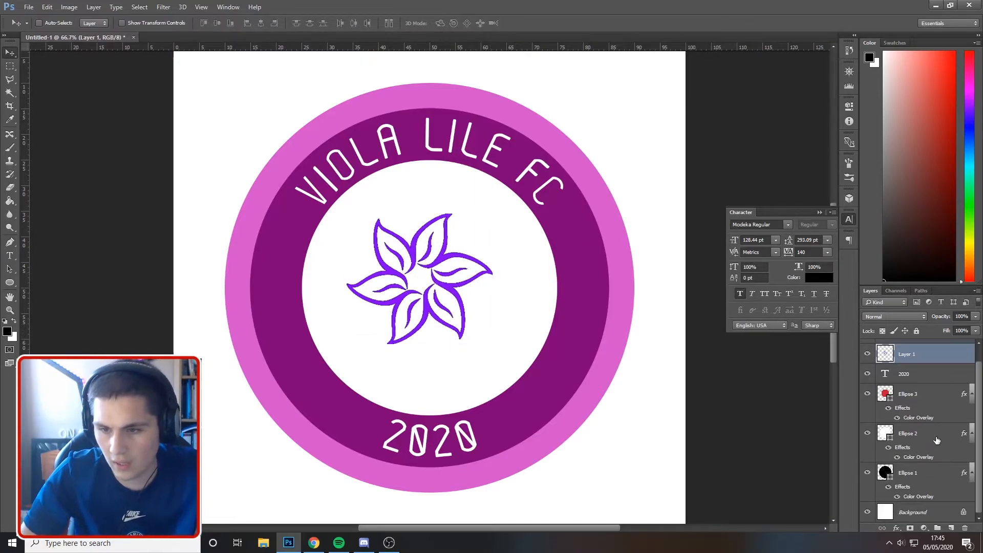
left_click(917, 434)
left_click(868, 434)
left_click(867, 436)
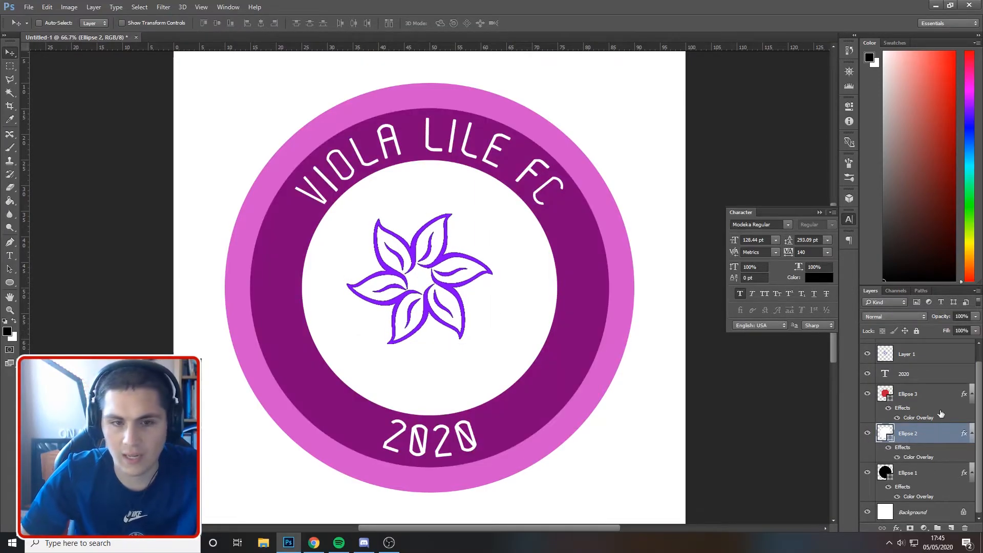
double_click(938, 434)
left_click(554, 266)
left_click(771, 159)
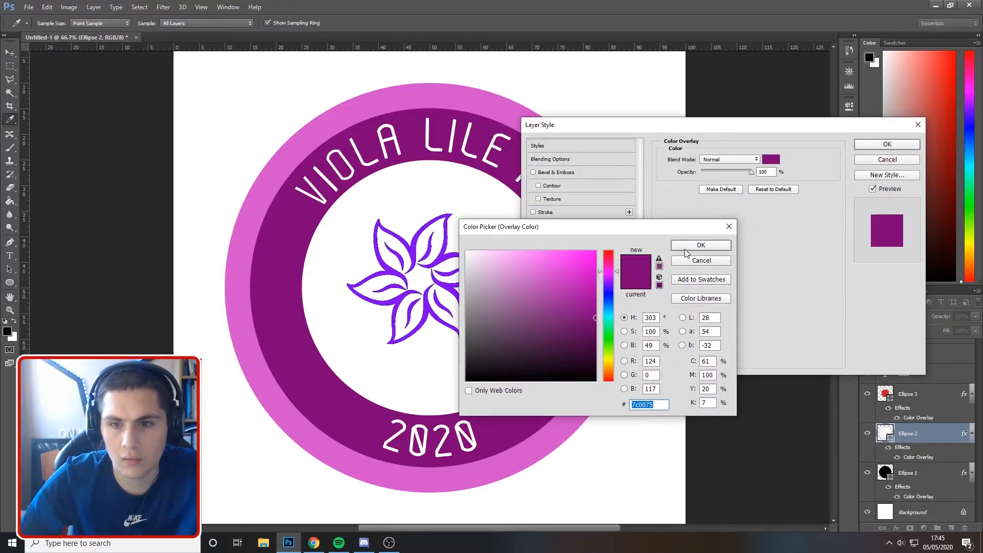
left_click(400, 297)
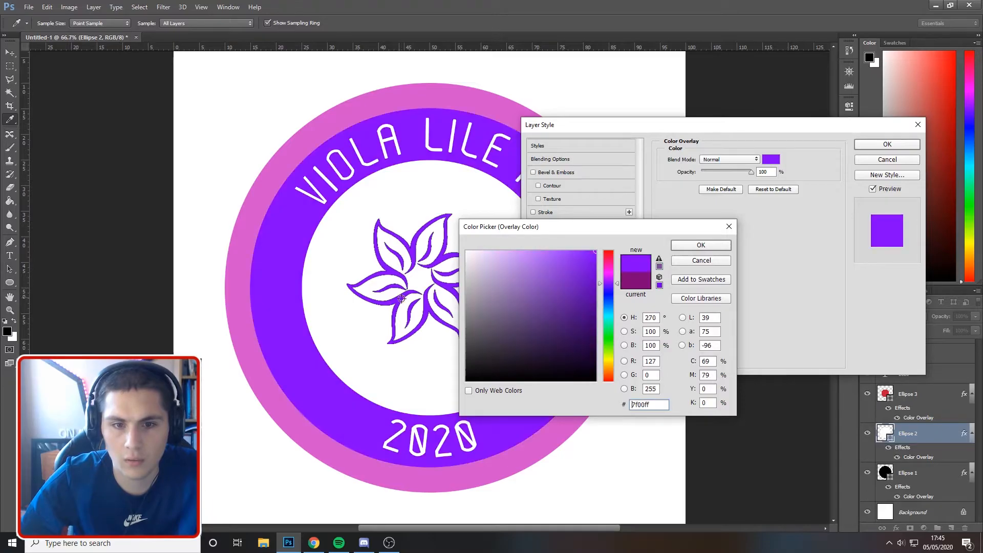
left_click(590, 264)
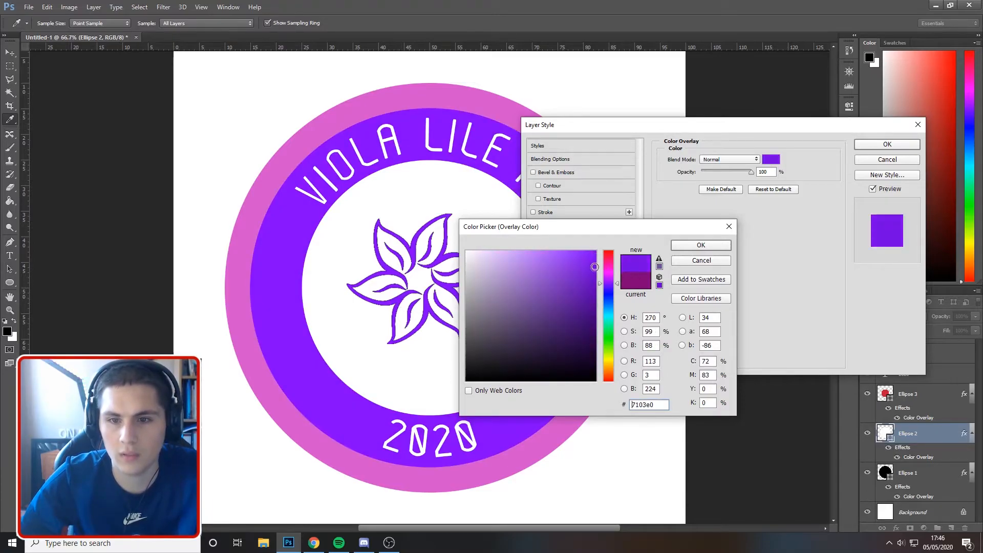
left_click(595, 292)
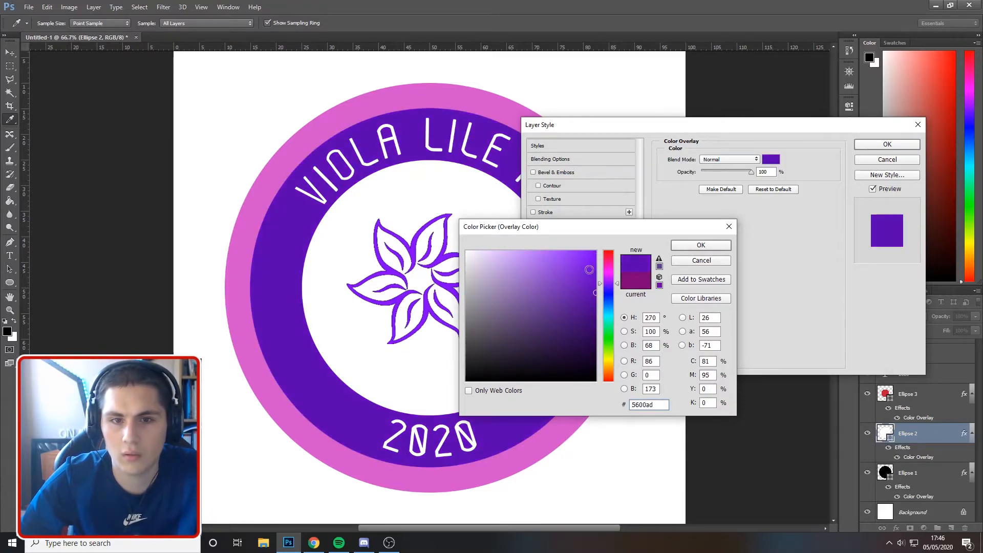
left_click(702, 245)
left_click(888, 144)
Add a Color Overlay in 5600ad to the lily on Layer 1, matching the inner ring.
scroll(960, 427, "up", 1)
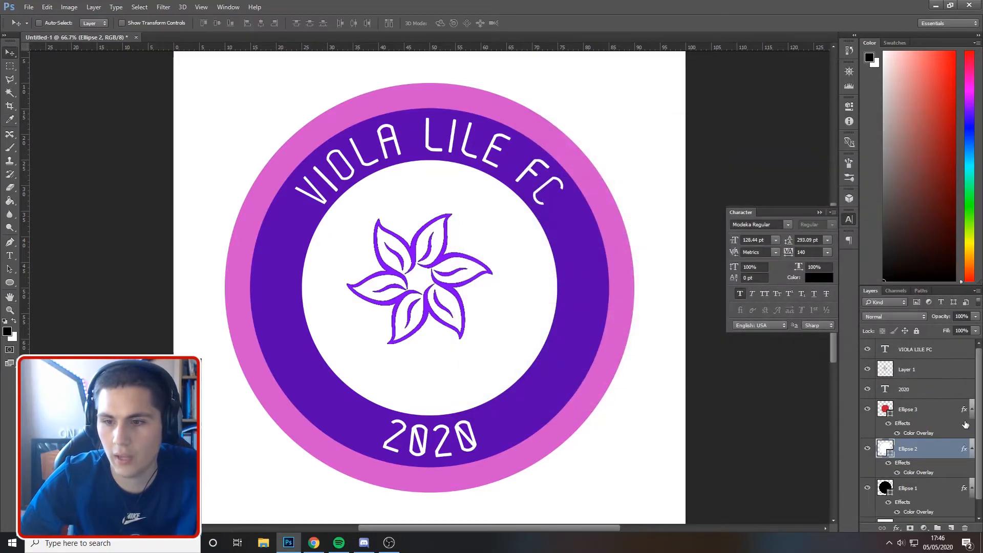
double_click(946, 377)
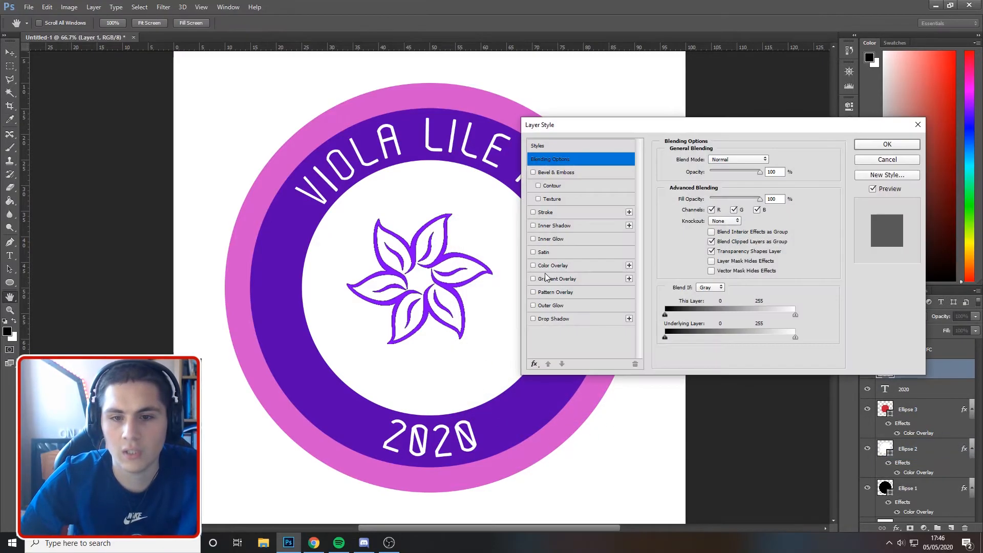
left_click(542, 266)
left_click(770, 159)
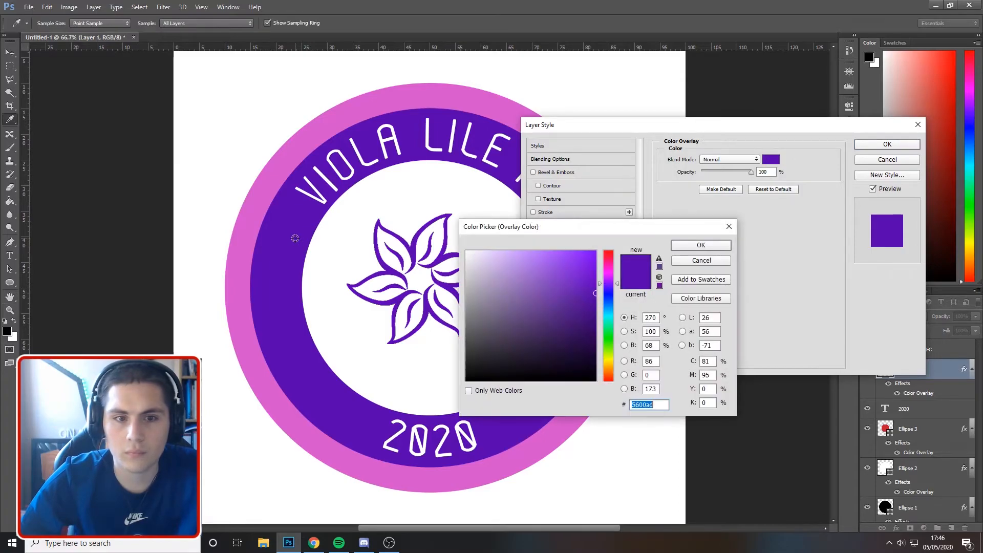
left_click(701, 245)
left_click(887, 144)
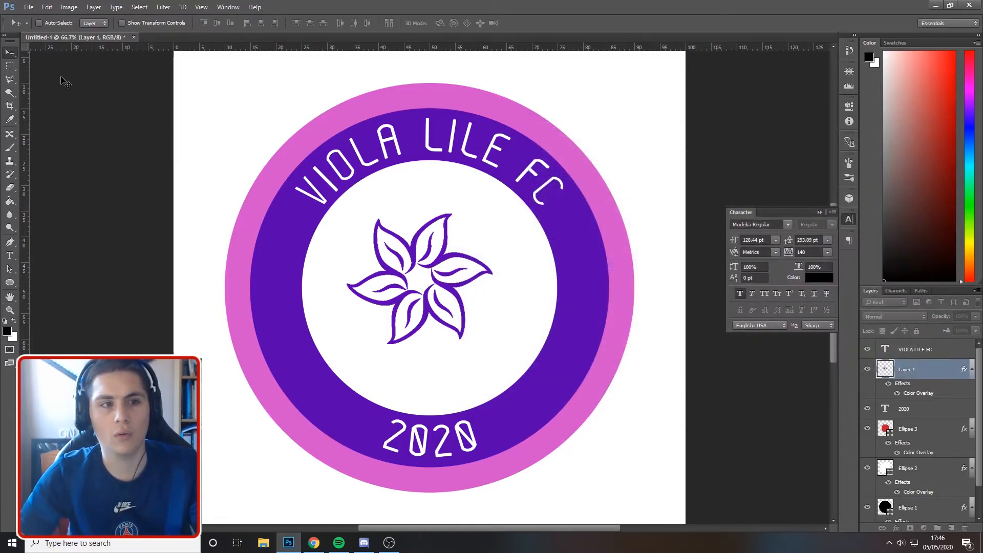
Scale the lily up further and shift it toward the middle of the white circle.
key("ctrl+t")
left_click_drag(348, 214, 312, 182)
left_click_drag(494, 344, 487, 338)
left_click_drag(389, 286, 476, 291)
key("Return")
Center the lily horizontally and vertically on the canvas and clear the selection.
key("ctrl+a")
left_click(261, 23)
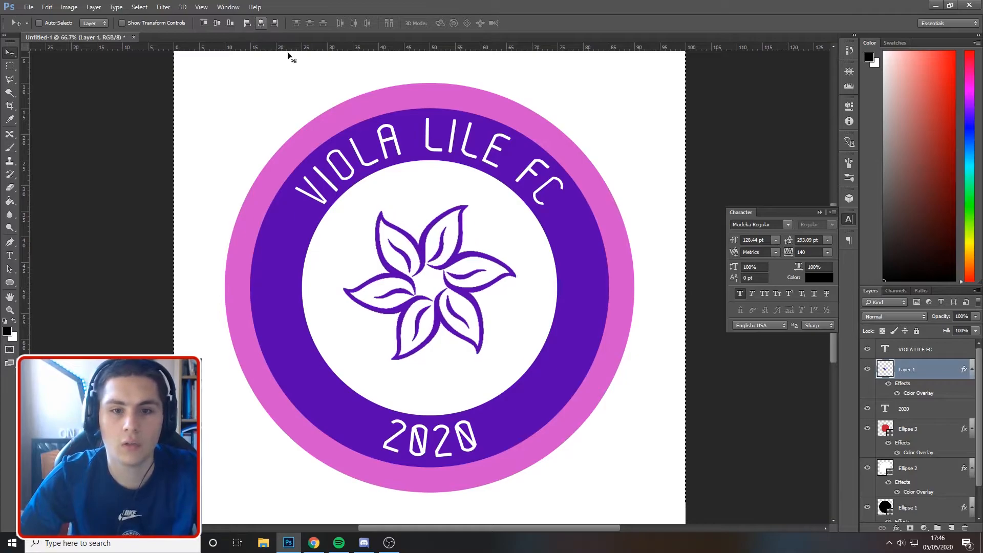
key("ctrl+d")
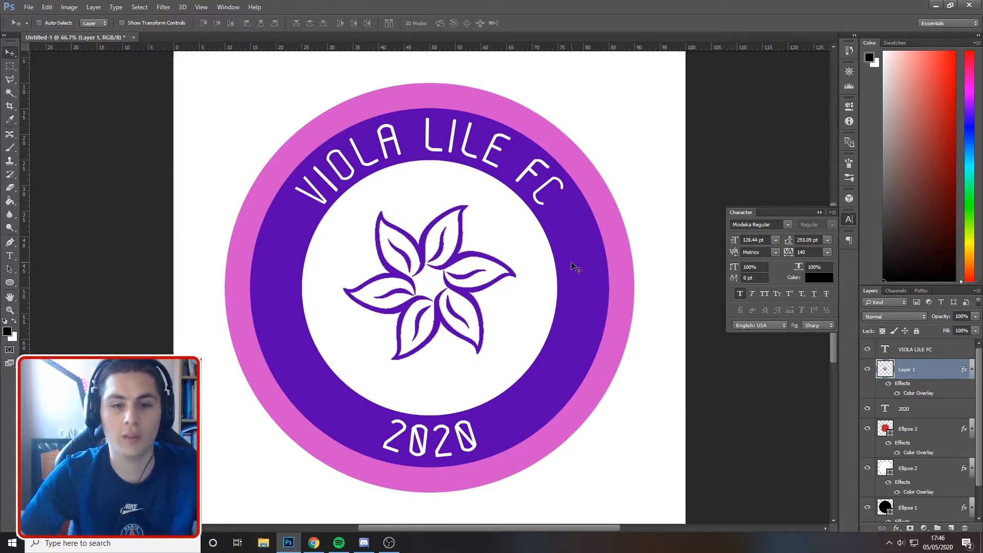
key("ctrl+a")
left_click(217, 24)
key("ctrl+d")
Enlarge the lily until it nearly fills the white circle, and recenter it horizontally and vertically on the canvas.
left_click(521, 282)
key("ctrl+t")
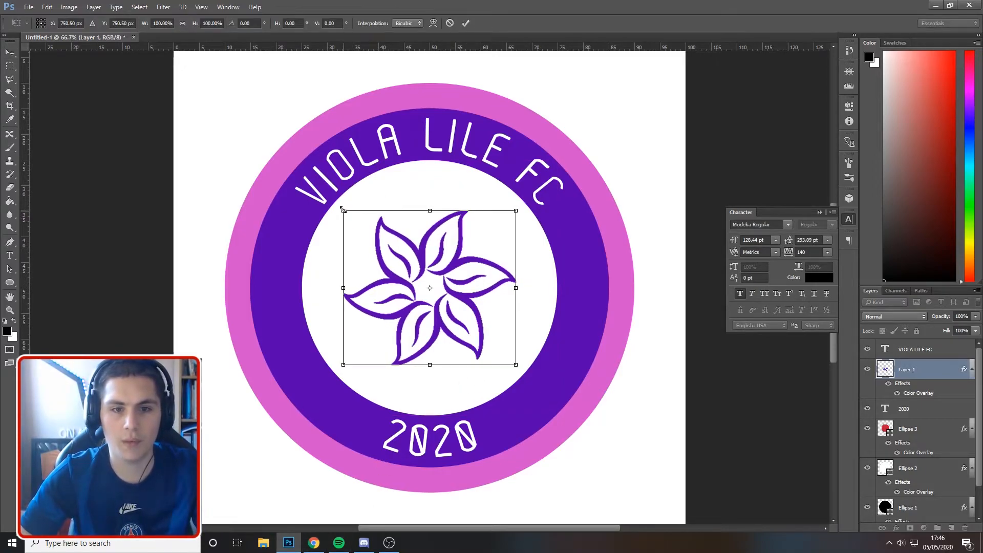
left_click_drag(343, 211, 308, 179)
key("Return")
key("ctrl+a")
left_click(261, 23)
left_click(218, 23)
key("ctrl+d")
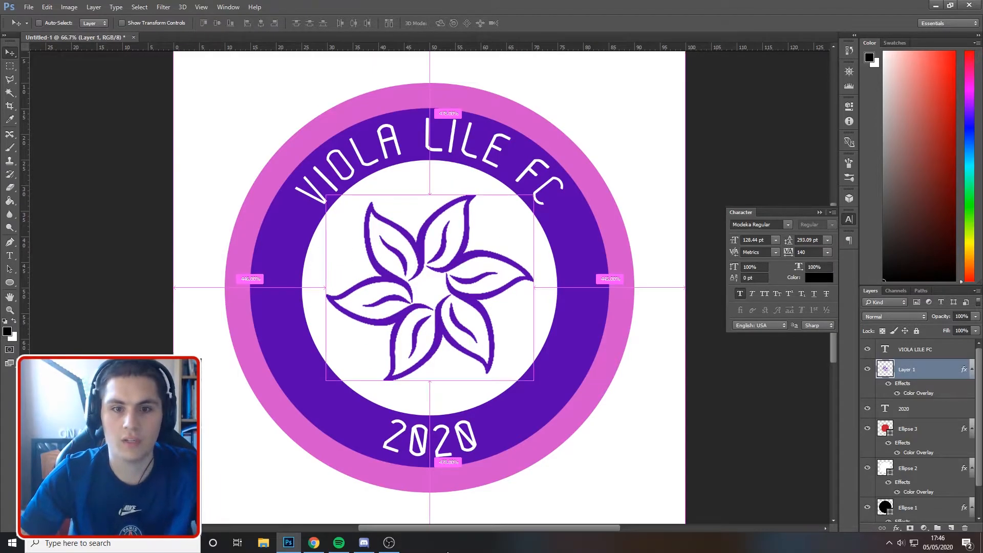
Select the empty areas around and inside the lily's petals on Layer 1 with the Magic Wand.
left_click(8, 308)
left_click(363, 265)
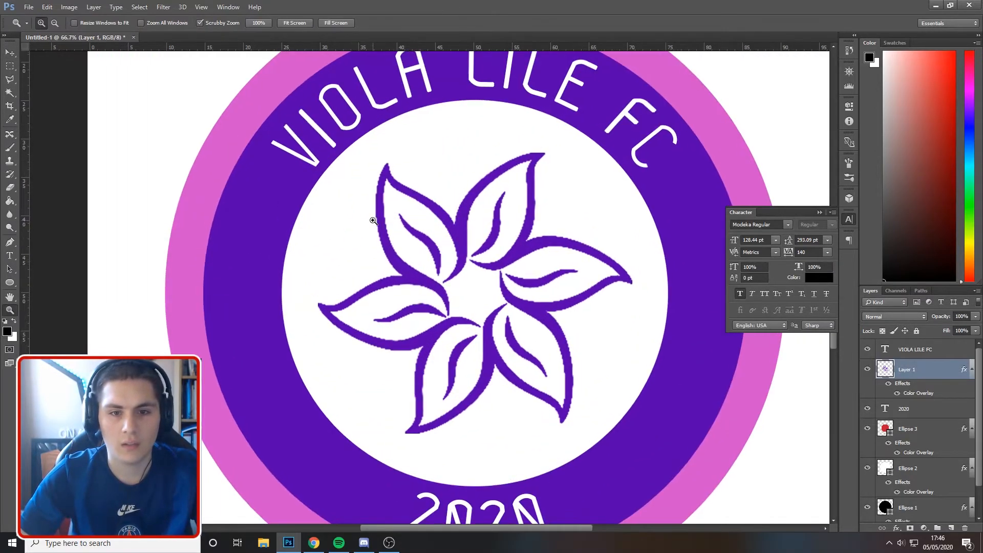
left_click(362, 265)
left_click(12, 91)
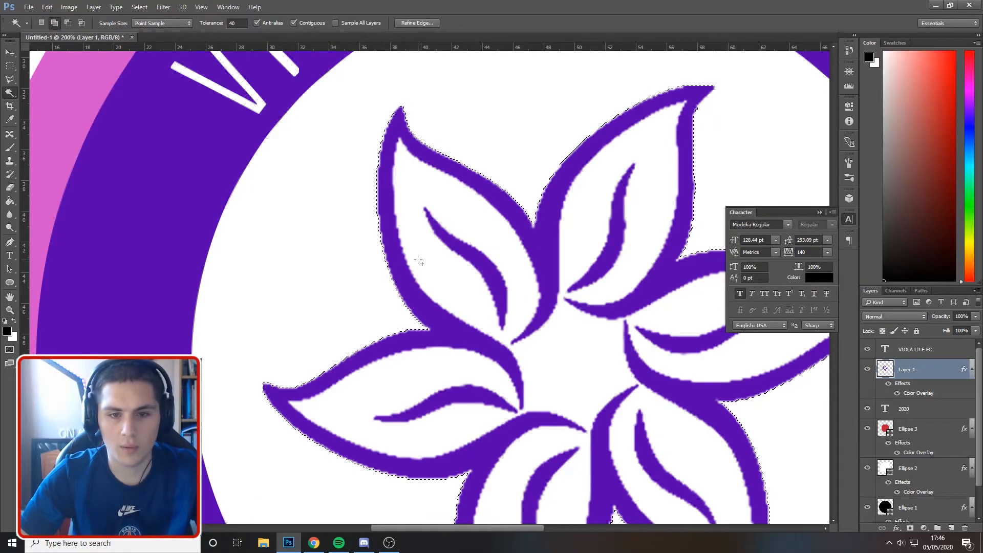
left_click(546, 438)
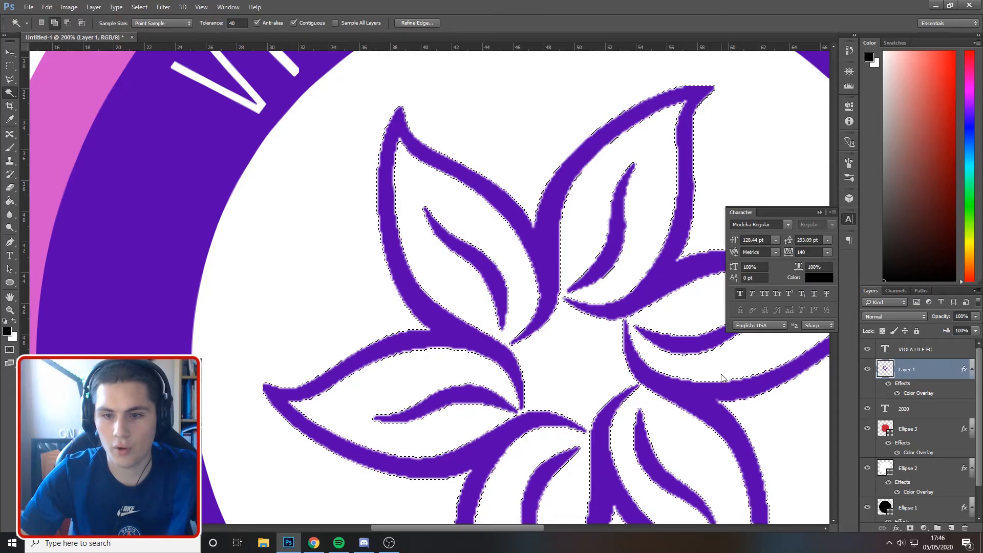
Refine the selection edge with Smooth 5 and Feather 2 px, delete the selected fringe around the lily, and deselect.
right_click(505, 312)
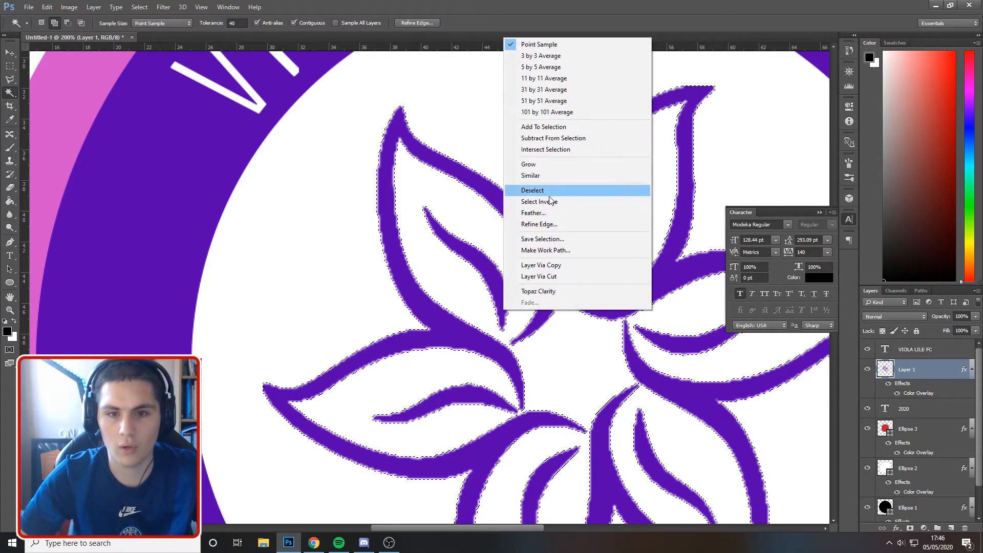
left_click(538, 228)
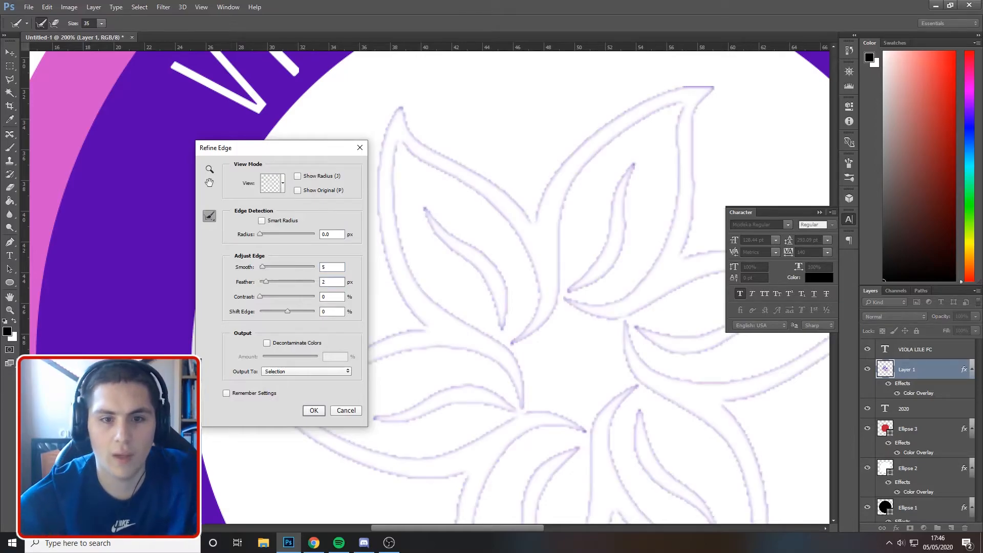
key("Return")
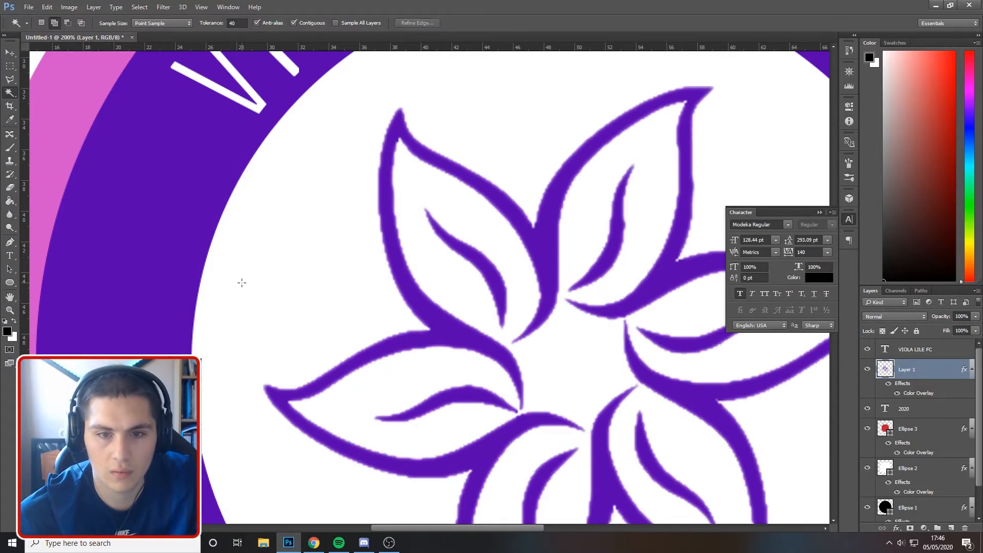
Realign the cleaned-up lily to the center of the canvas and clear the selection.
key("ctrl+minus")
key("ctrl+minus")
key("ctrl+minus")
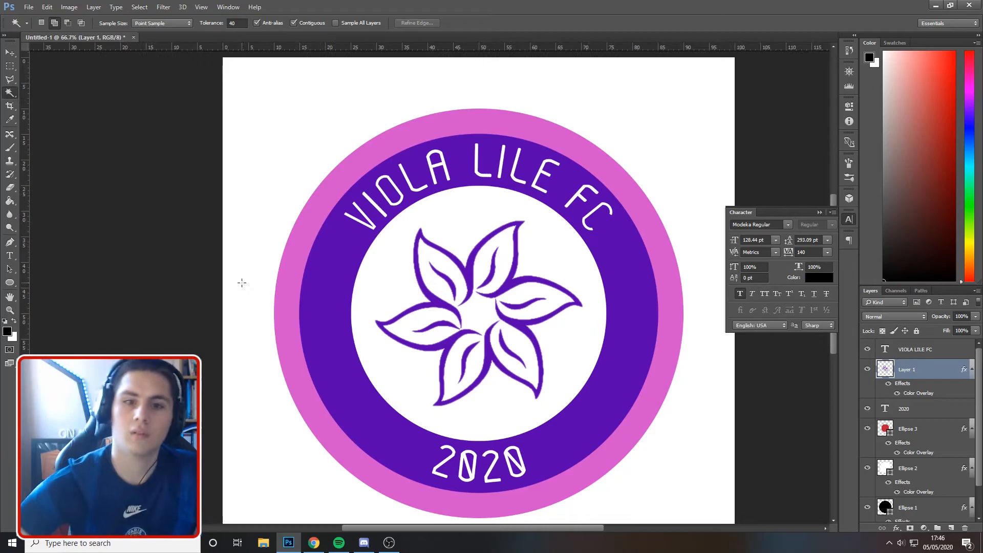
key("v")
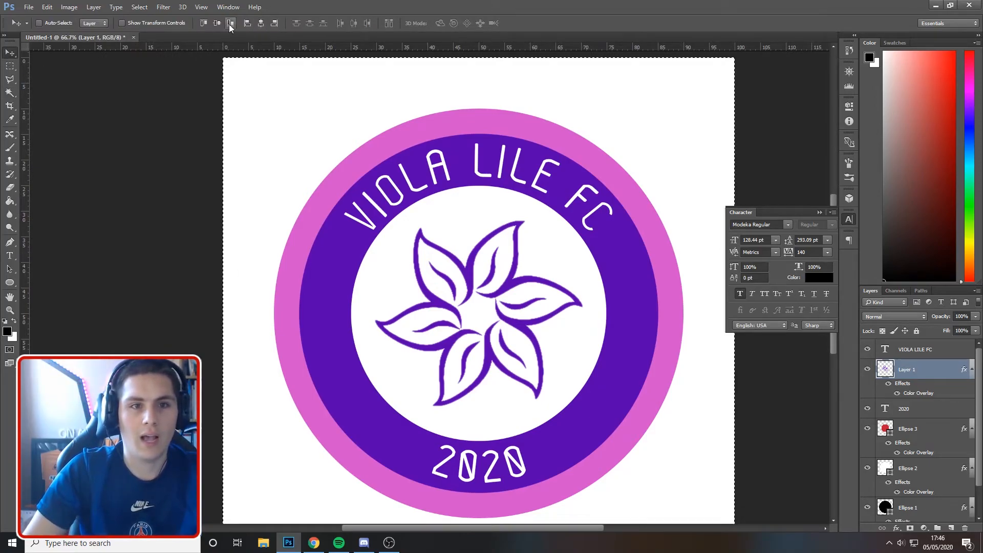
key("ctrl+d")
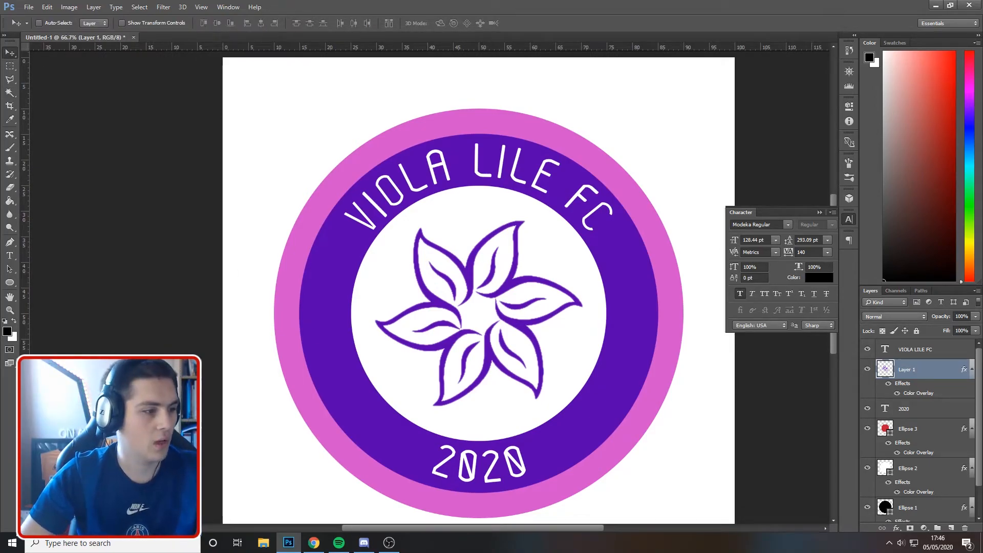
Switch to the Chrome browser and search Google Images for "FOOTBALL CLIP art".
left_click(313, 542)
scroll(114, 44, "up", 3)
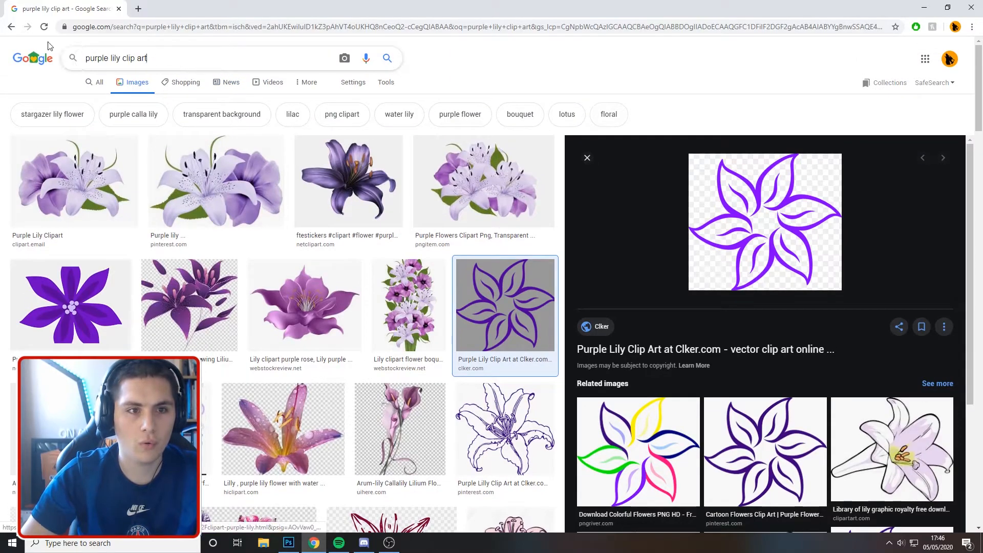
key("ctrl+a")
type("FOOTBALL")
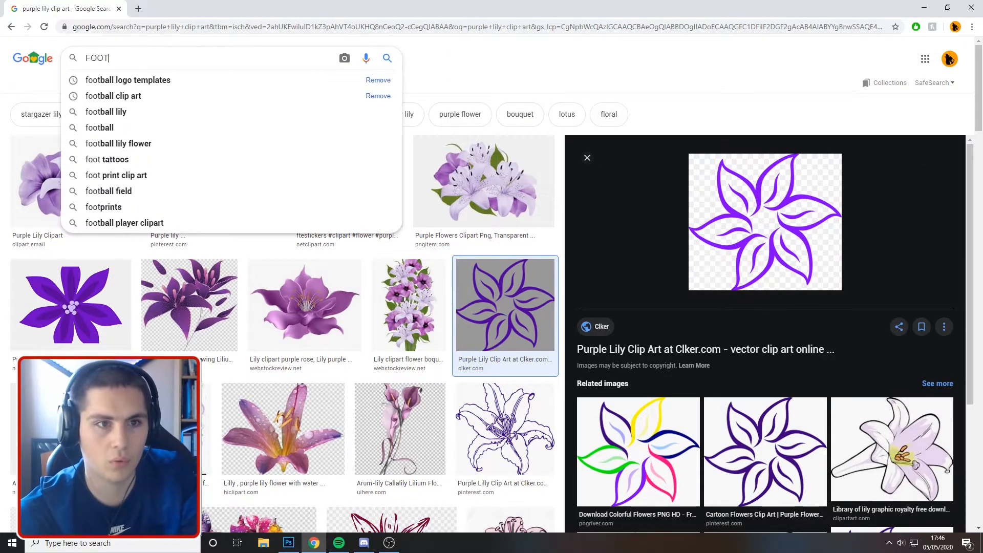
key("BackSpace")
key("BackSpace")
key("BackSpace")
key("BackSpace")
type("N")
type("BALL CLIP art")
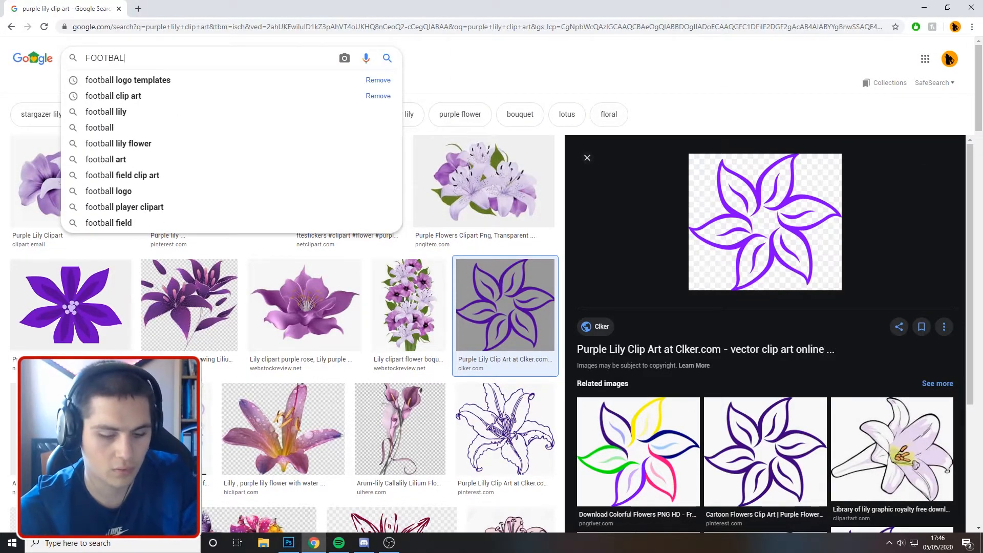
key("Return")
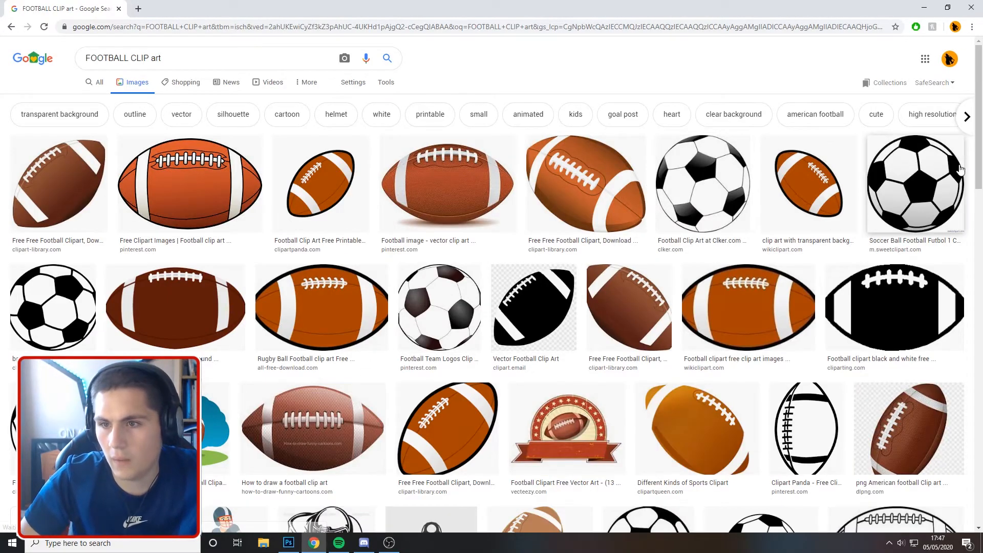
Copy the black-and-white soccer ball image from Sweet Clip Art and paste it into the badge document in Photoshop.
left_click(960, 170)
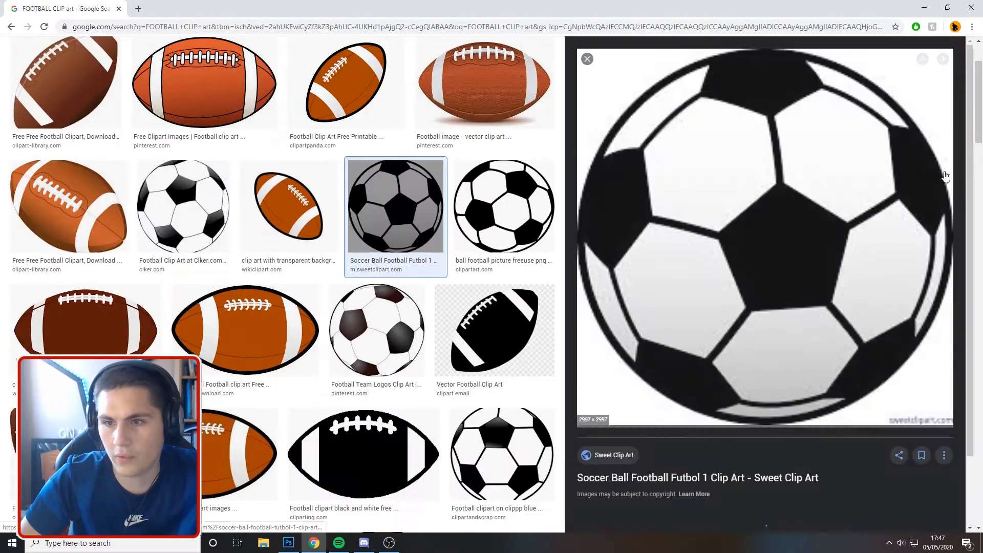
right_click(783, 266)
left_click(819, 357)
left_click(289, 543)
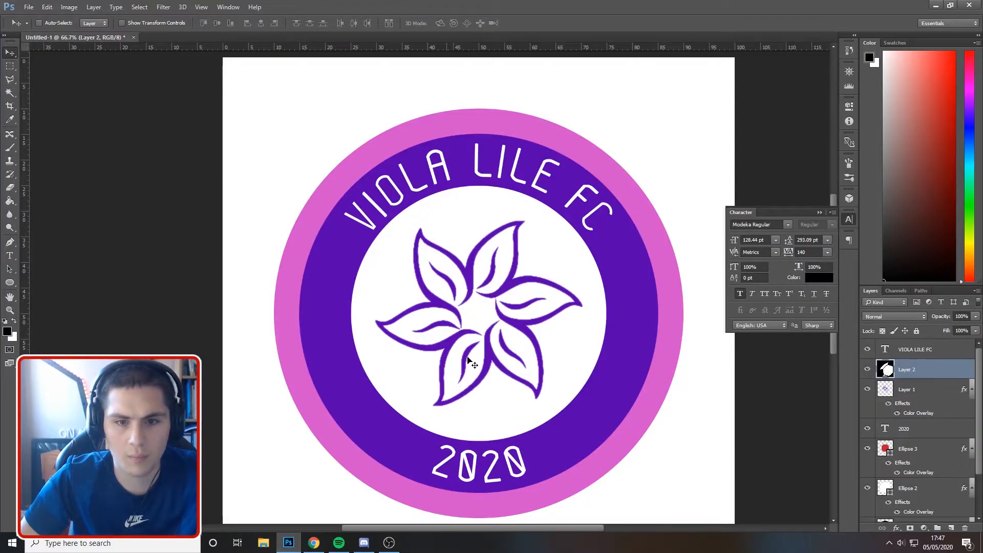
key("ctrl+v")
Scale the pasted soccer ball down to about 16.25% and place it over the lily inside the white circle.
key("ctrl+minus")
key("ctrl+minus")
key("ctrl+minus")
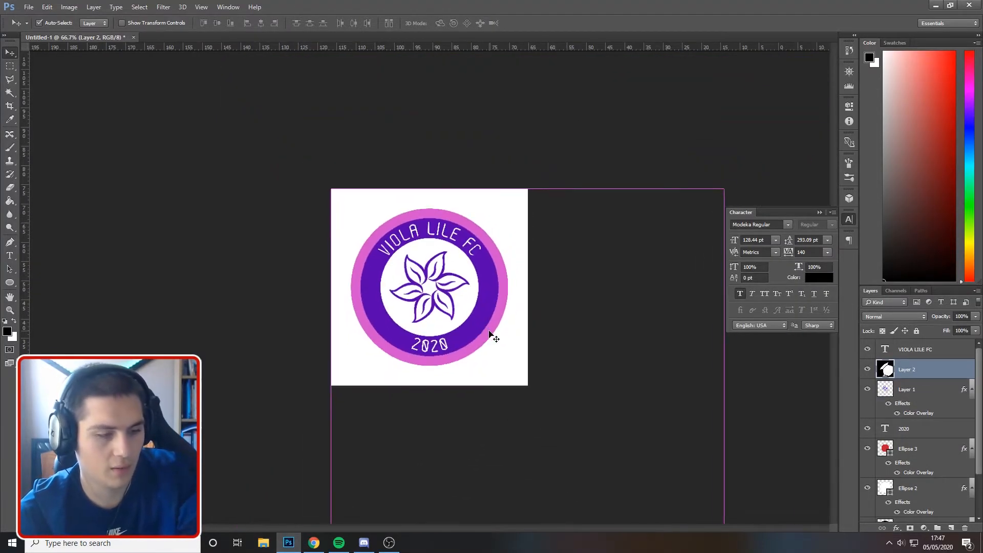
key("ctrl+t")
left_click_drag(333, 191, 581, 434)
left_click_drag(611, 479, 408, 285)
left_click_drag(515, 381, 437, 295)
key("ctrl+plus")
key("ctrl+plus")
key("ctrl+plus")
key("ctrl+plus")
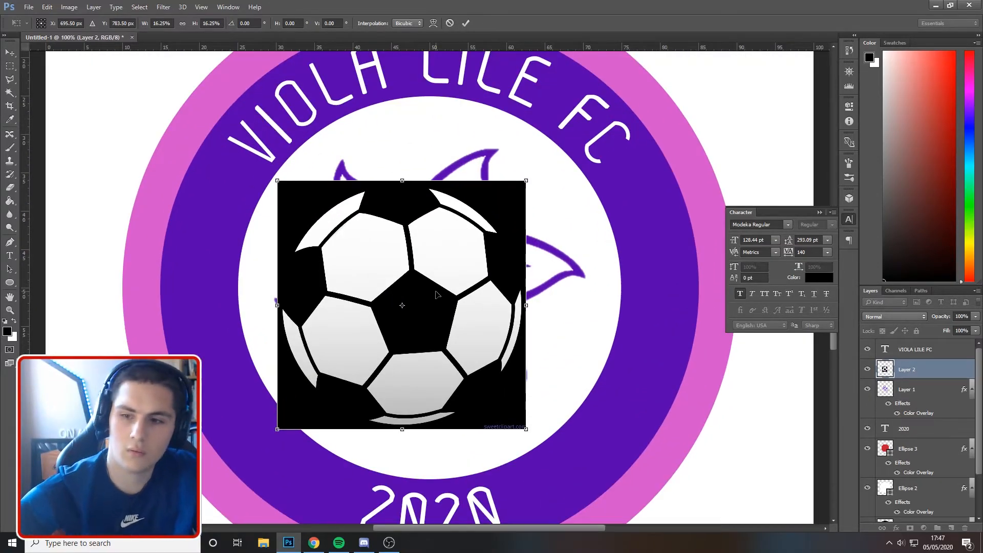
key("Return")
Place the ball layer beneath the lily layer and shrink the ball to fit the gap between the petals.
left_click_drag(910, 369, 920, 409)
key("ctrl+t")
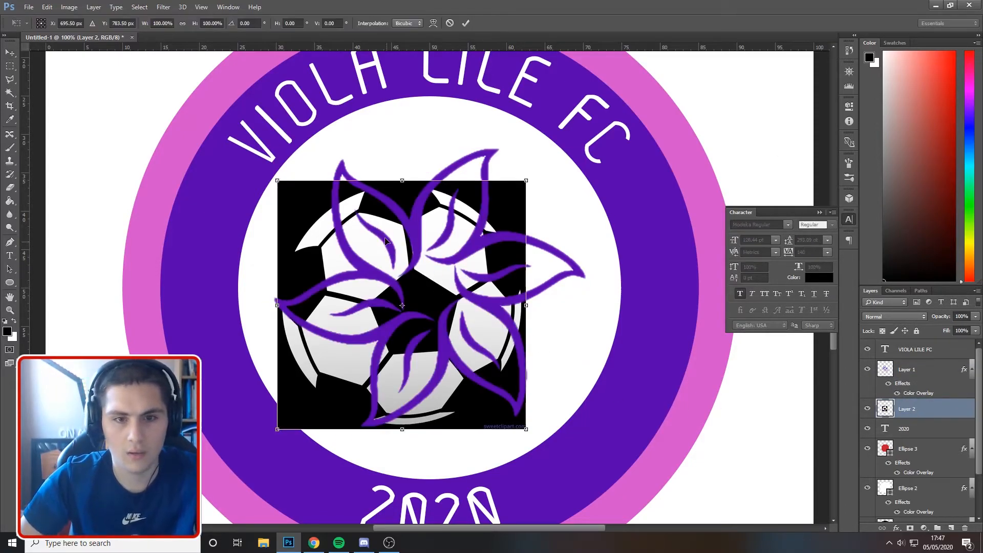
left_click_drag(272, 181, 466, 369)
left_click_drag(477, 404, 408, 292)
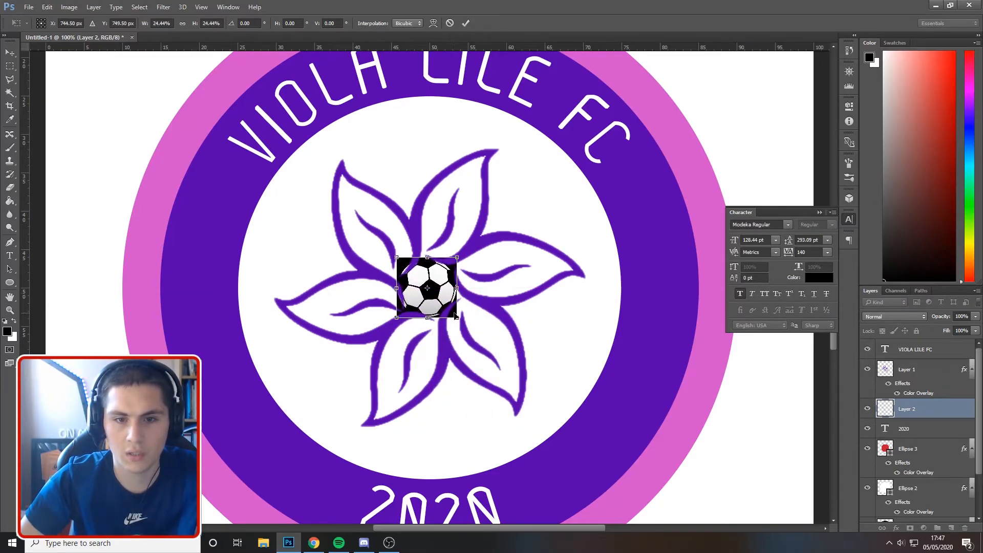
mouse_move(457, 318)
left_mouse_down()
mouse_move(466, 324)
mouse_move(453, 310)
left_mouse_up()
key("Return")
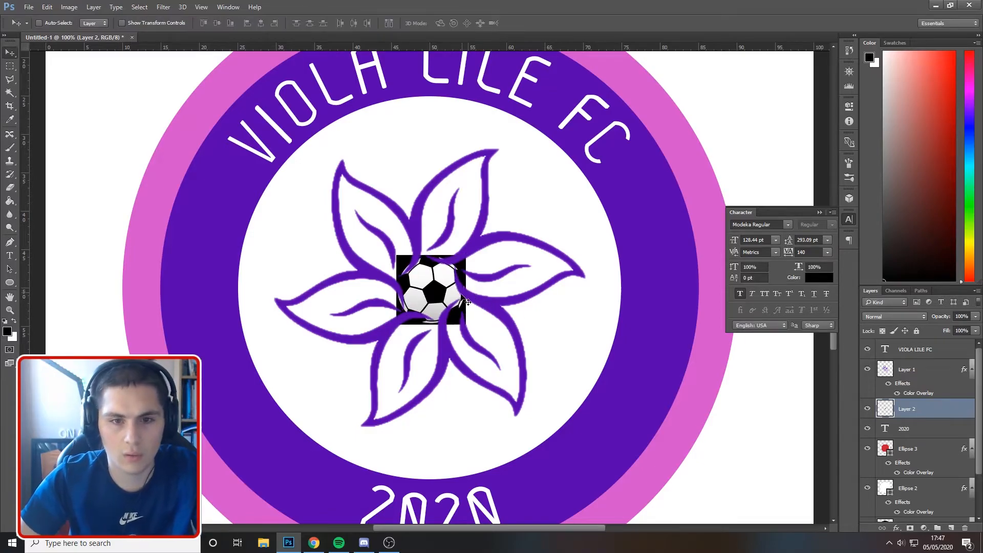
Remove the black areas of the soccer ball image with the Magic Wand and clear the selection.
left_click(10, 93)
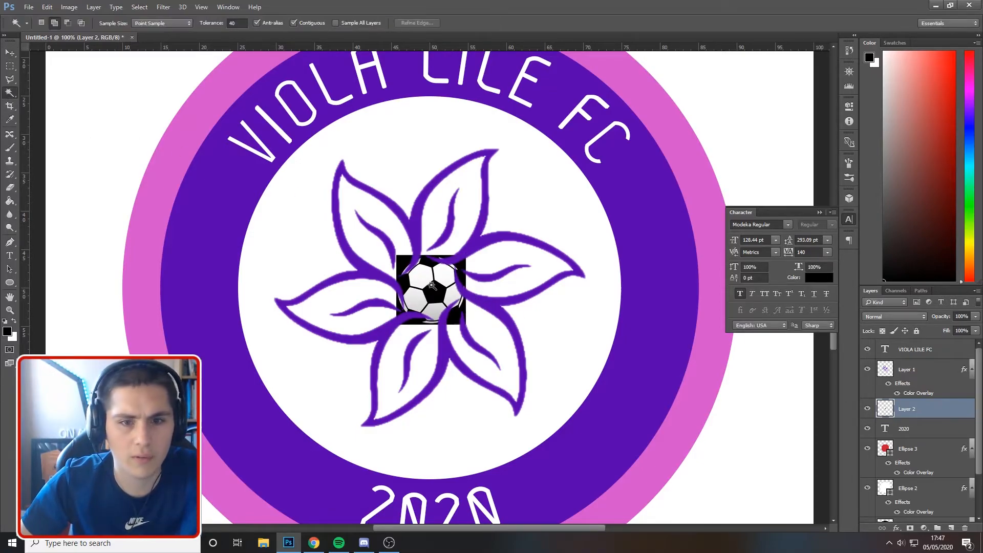
left_click(406, 262)
key("Delete")
key("ctrl+d")
Apply a purple Color Overlay at 100% opacity to the soccer ball layer.
double_click(944, 413)
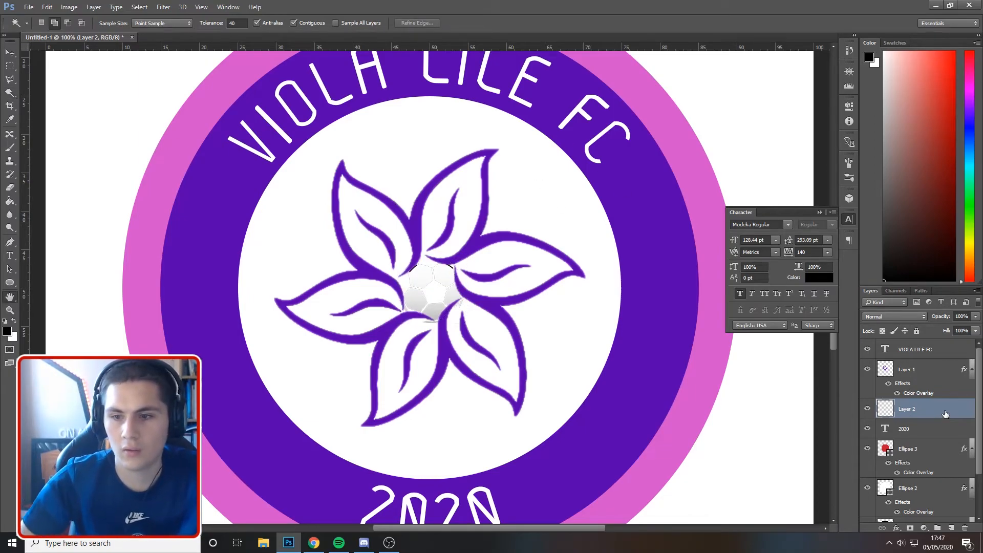
left_click(533, 266)
left_click(557, 266)
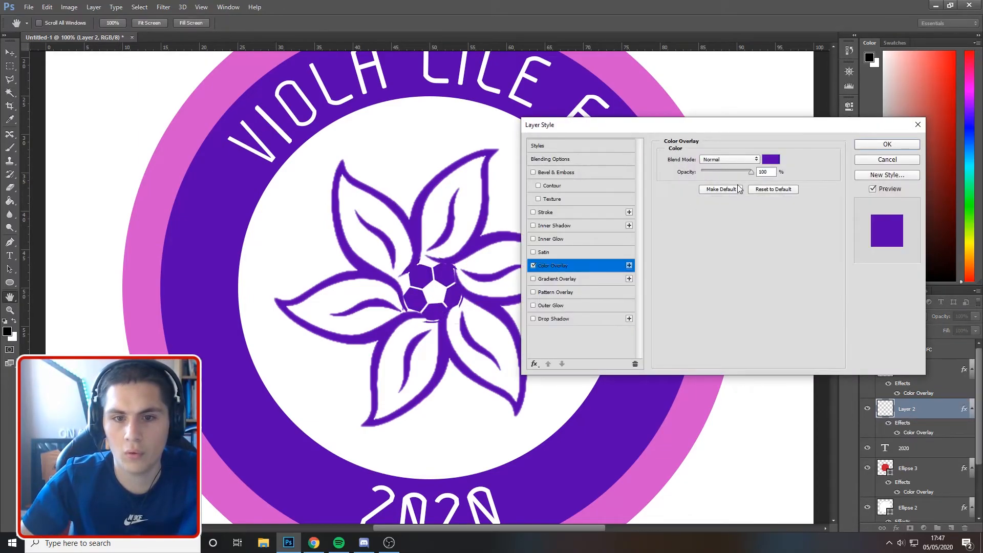
left_click(888, 144)
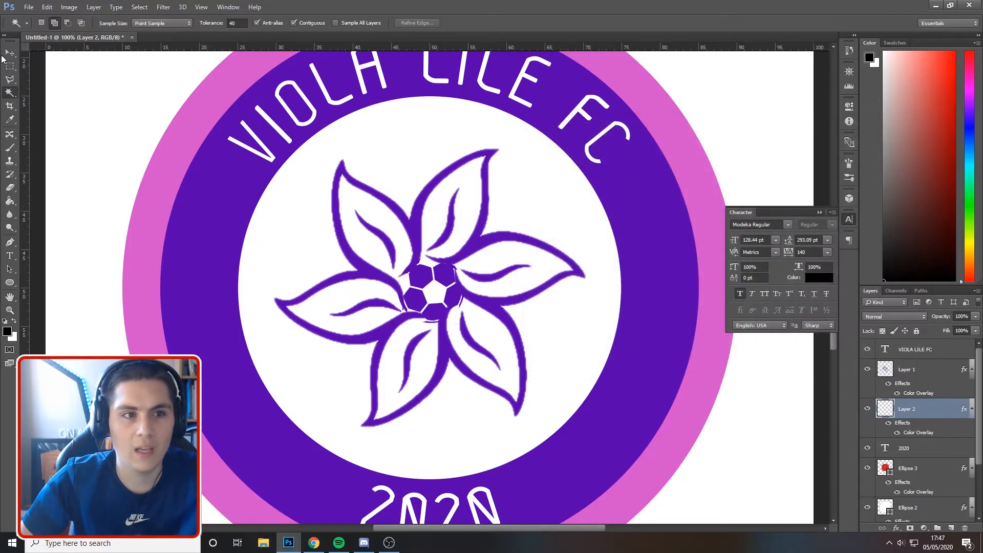
Nudge the ball 6 px to the left and 2 px up within the lily's center.
key("Left")
key("Left")
key("Left")
key("Up")
key("Up")
key("Left")
key("Left")
key("Left")
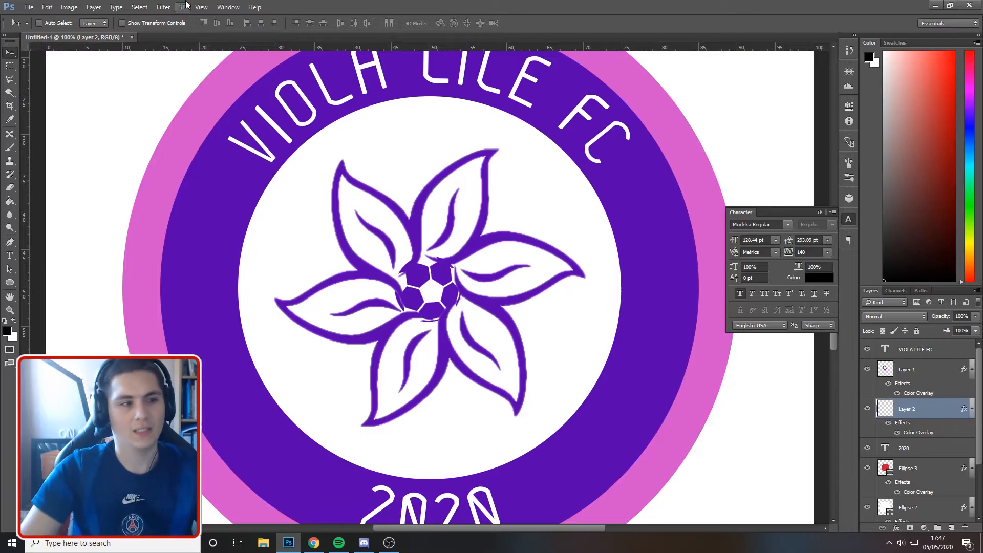
Try to shrink the ball slightly between the petals, and undo the resize and the nudges.
key("ctrl")
key("ctrl+t")
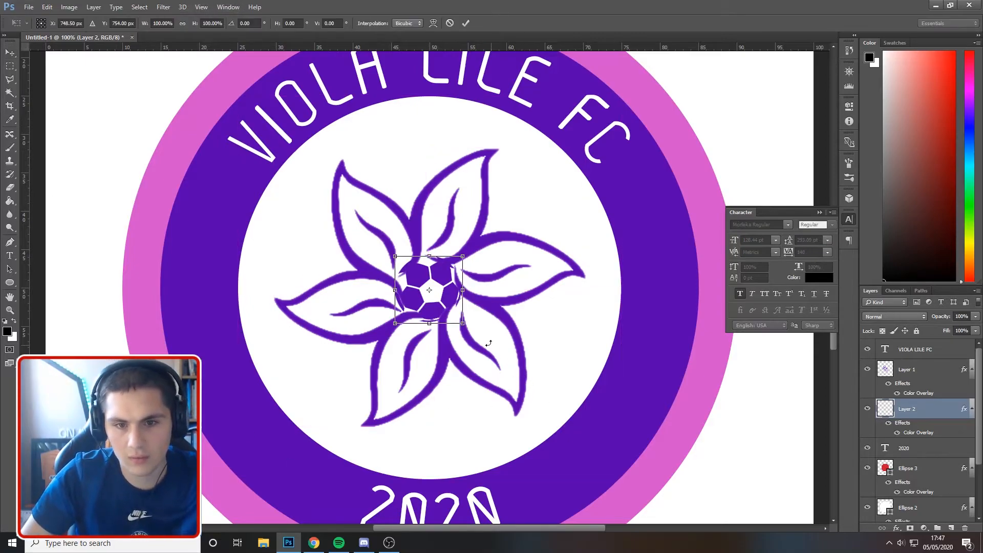
left_click_drag(463, 324, 453, 310)
key("Return")
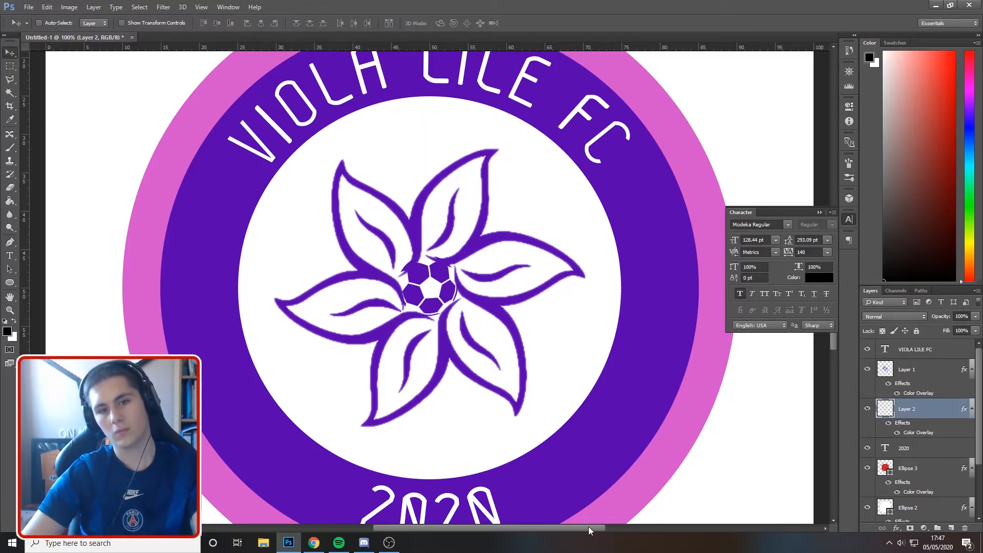
key("ctrl")
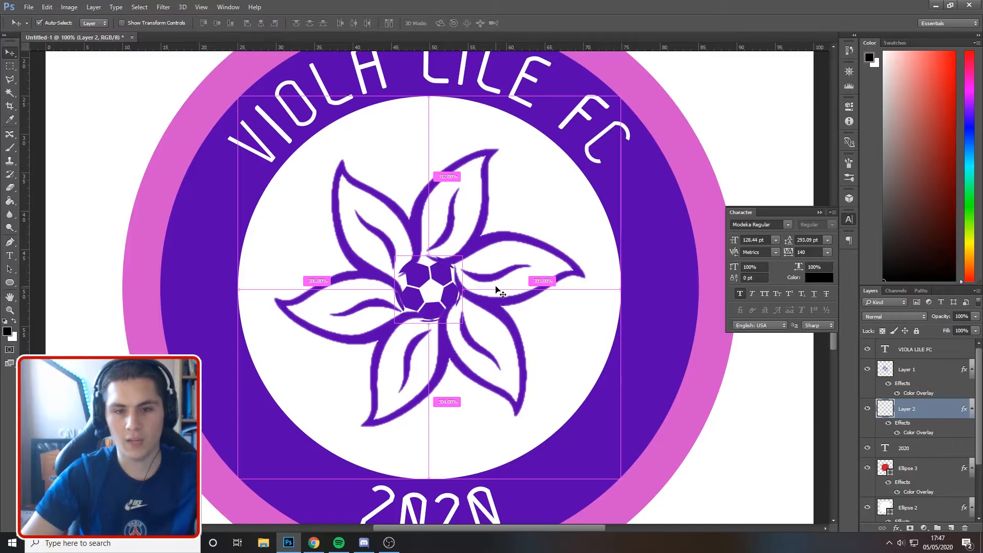
Scale the ball down to about 67%, center it horizontally and vertically on the canvas, and clear the selection.
key("ctrl+t")
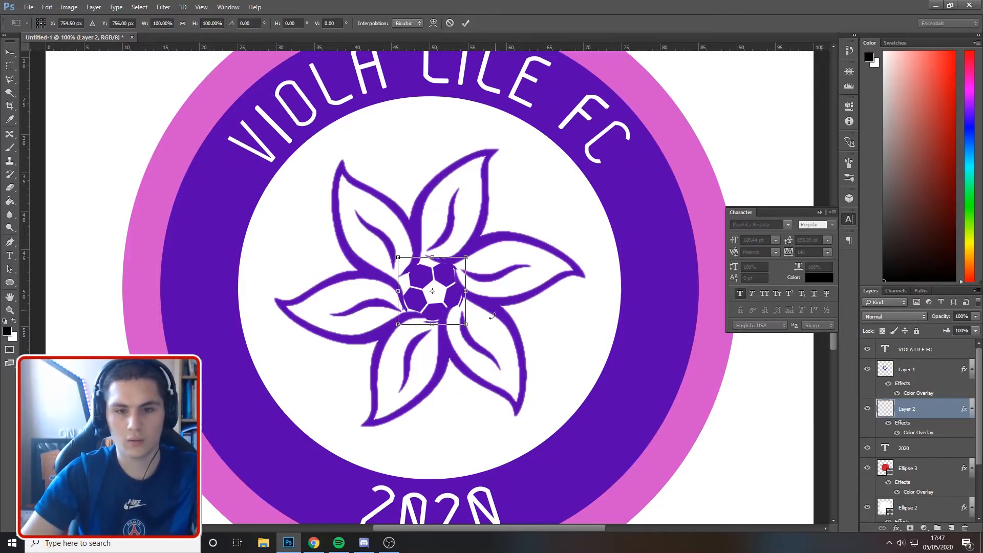
left_click_drag(465, 322, 442, 301)
left_click_drag(436, 286, 440, 291)
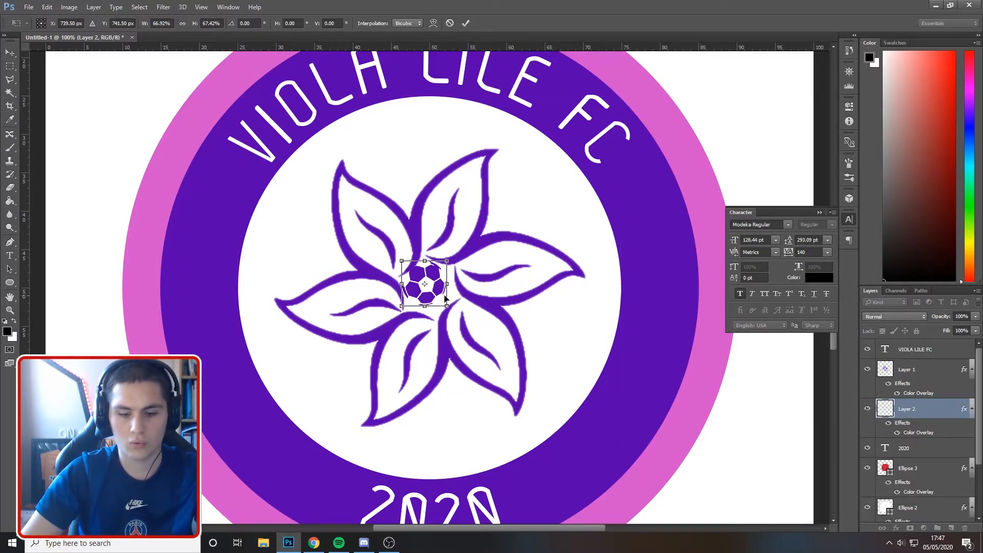
key("Return")
key("ctrl+a")
left_click(261, 23)
left_click(217, 23)
key("ctrl+d")
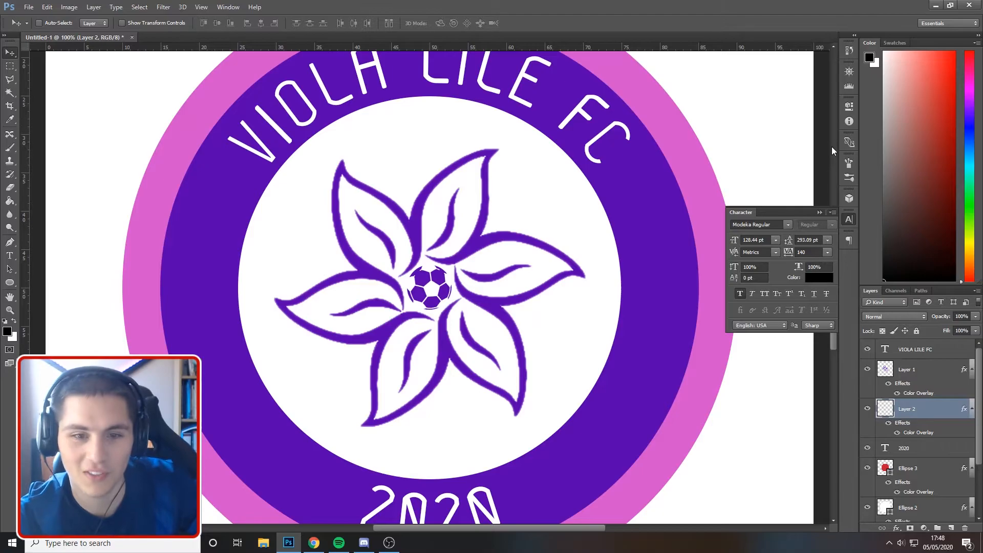
Select all of the curved VIOLA LILE FC text and open its font choices.
key("ctrl+minus")
key("ctrl+minus")
key("ctrl+plus")
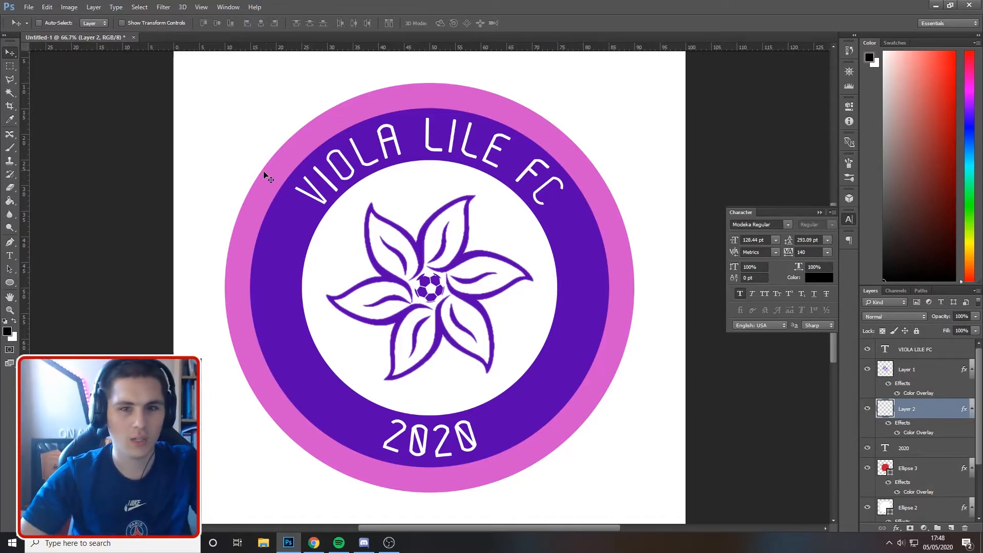
left_click(9, 255)
left_click_drag(311, 195, 616, 157)
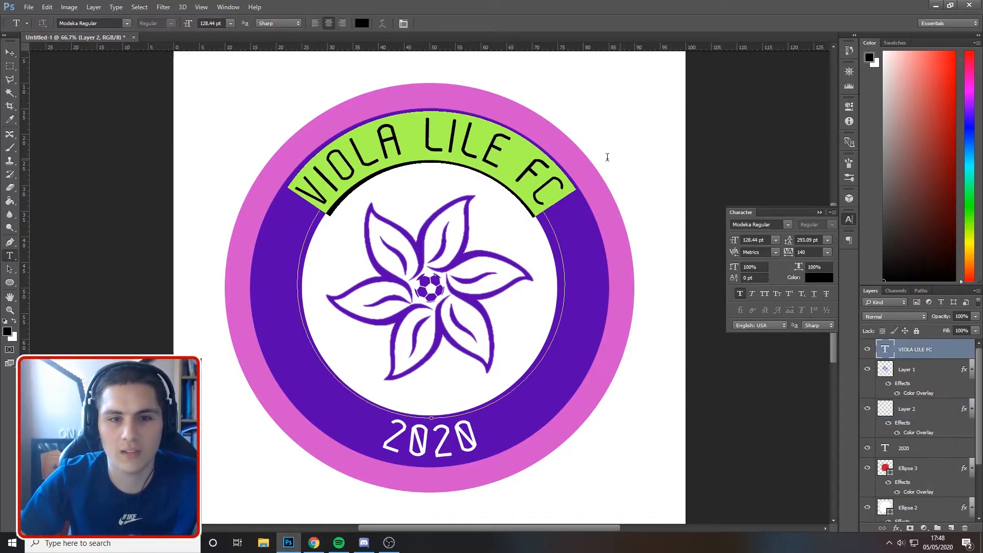
double_click(885, 350)
left_click(128, 23)
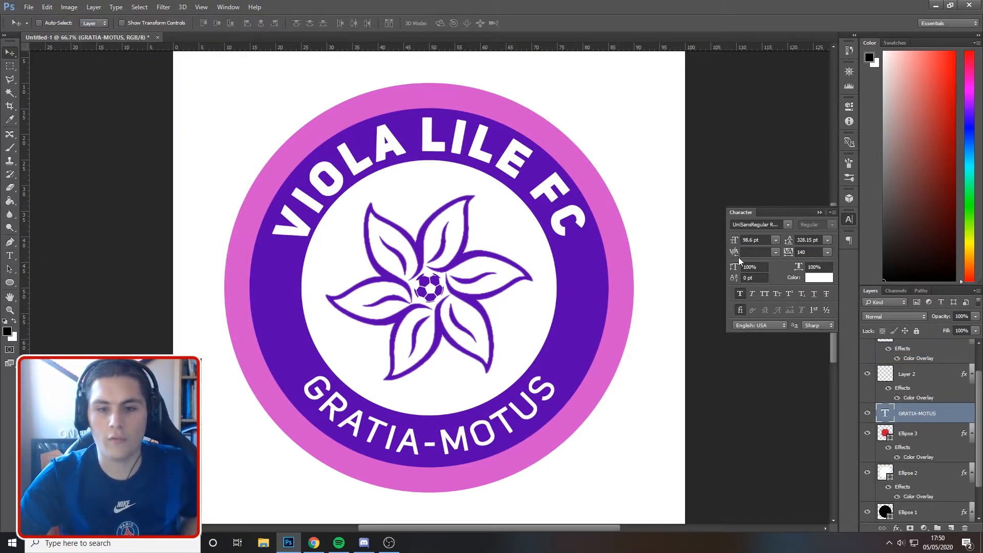
Collapse the Character panel and review the whole badge with its GRATIA-MOTUS motto.
left_click(819, 212)
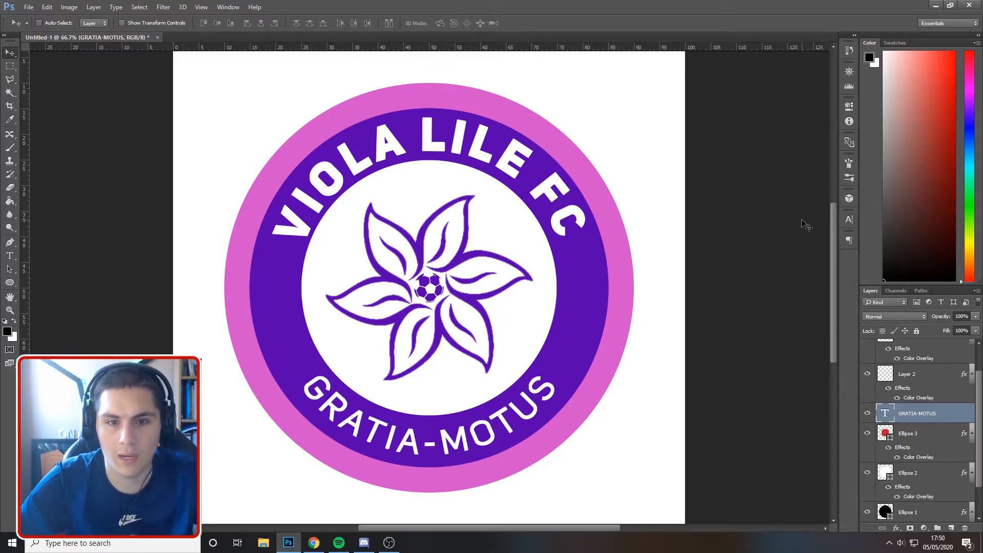
key("ctrl+minus")
key("ctrl+minus")
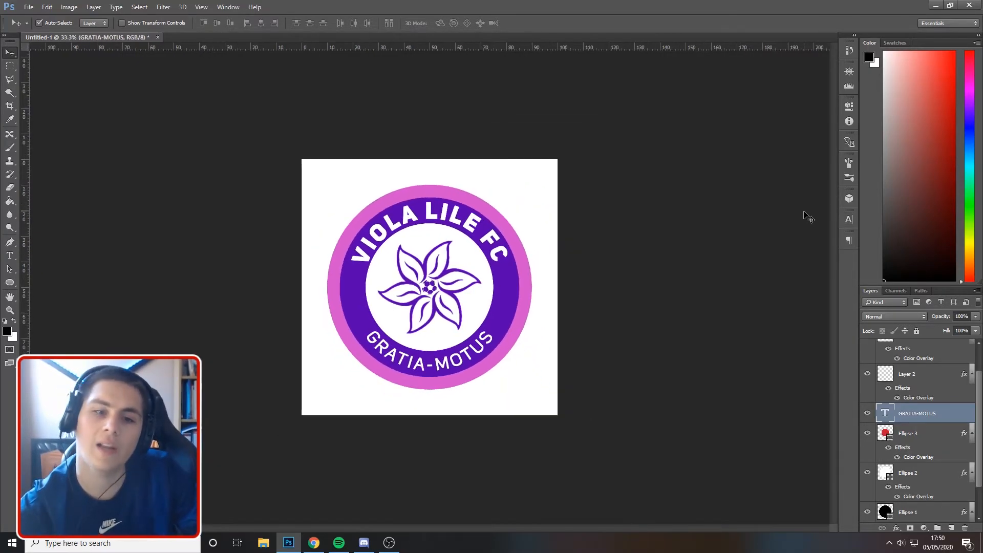
key("ctrl+plus")
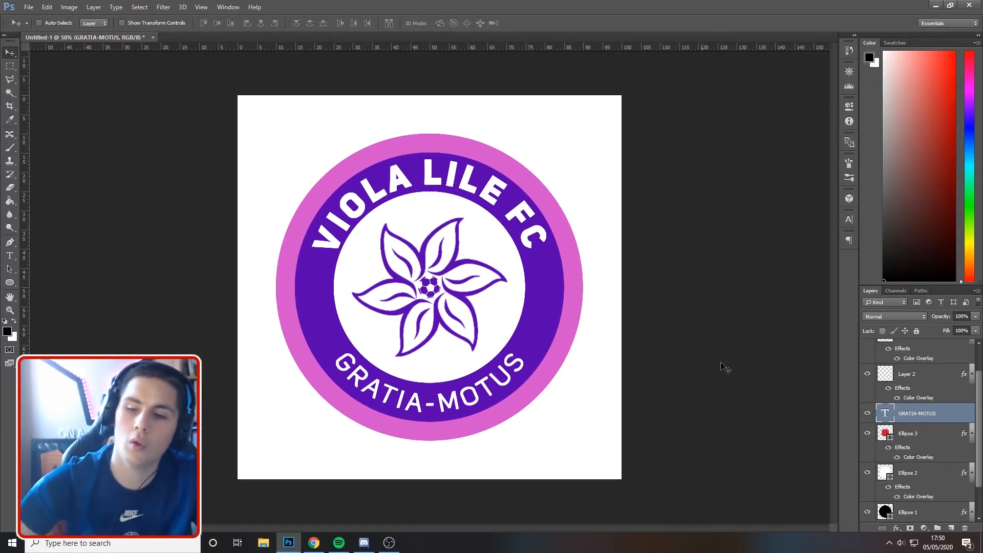
scroll(946, 444, "down", 1)
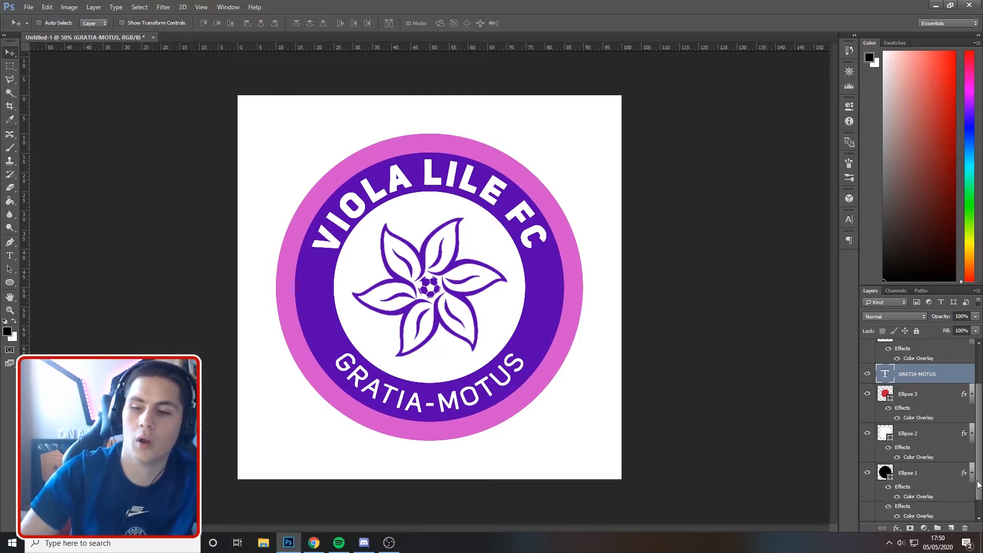
Select the lily layer and toggle the visibility of the lily and ball layers to compare them.
left_click(930, 441)
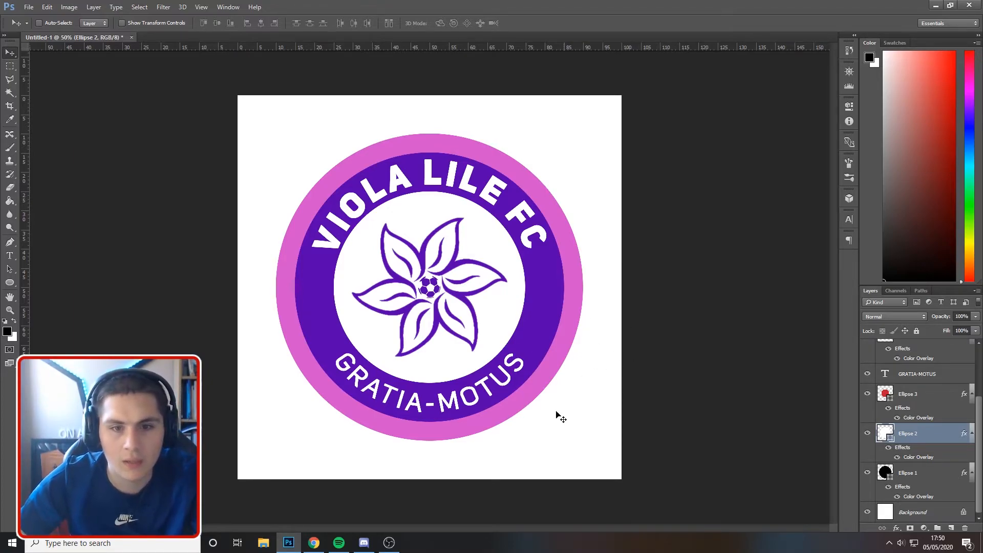
scroll(891, 464, "up", 3)
left_click(924, 378)
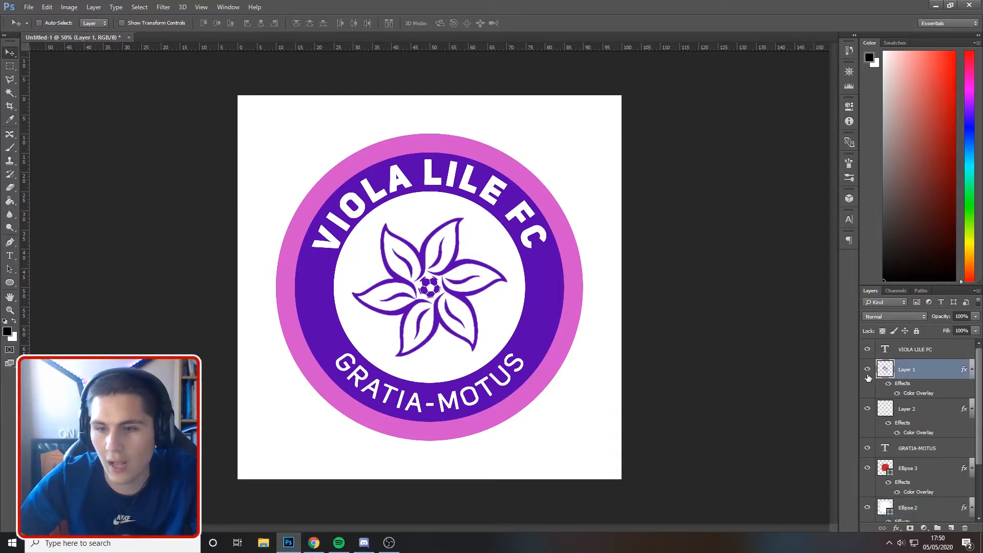
left_click(868, 370)
left_click(868, 369)
left_click(868, 409)
left_click(868, 409)
left_click(868, 369)
left_click(868, 369)
double_click(929, 373)
left_click(544, 212)
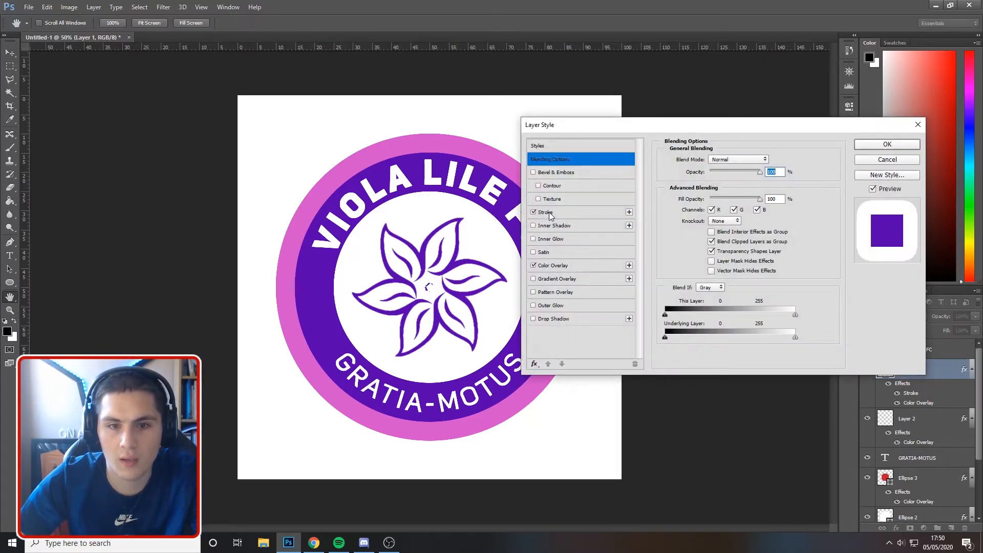
left_click(863, 161)
left_click(870, 409)
left_click(870, 409)
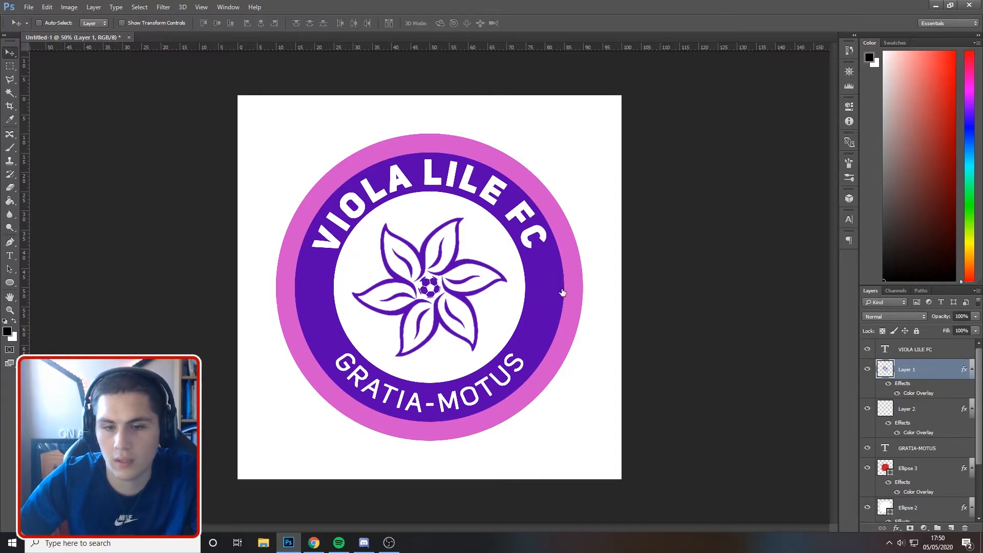
Add a stroke to the lily layer in the pink sampled from the badge's outer ring and reduce its size slightly.
double_click(932, 369)
left_click(533, 212)
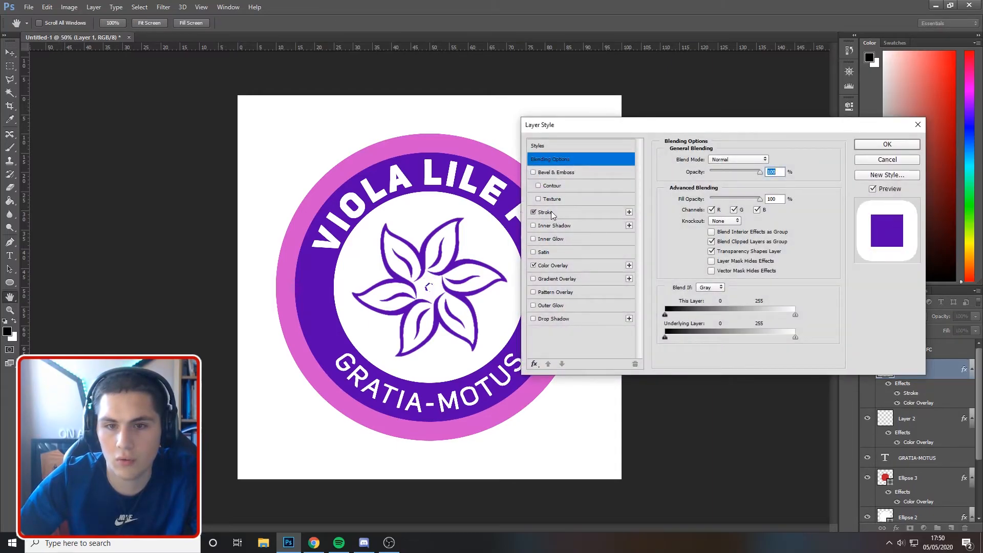
left_click(551, 211)
left_click(688, 240)
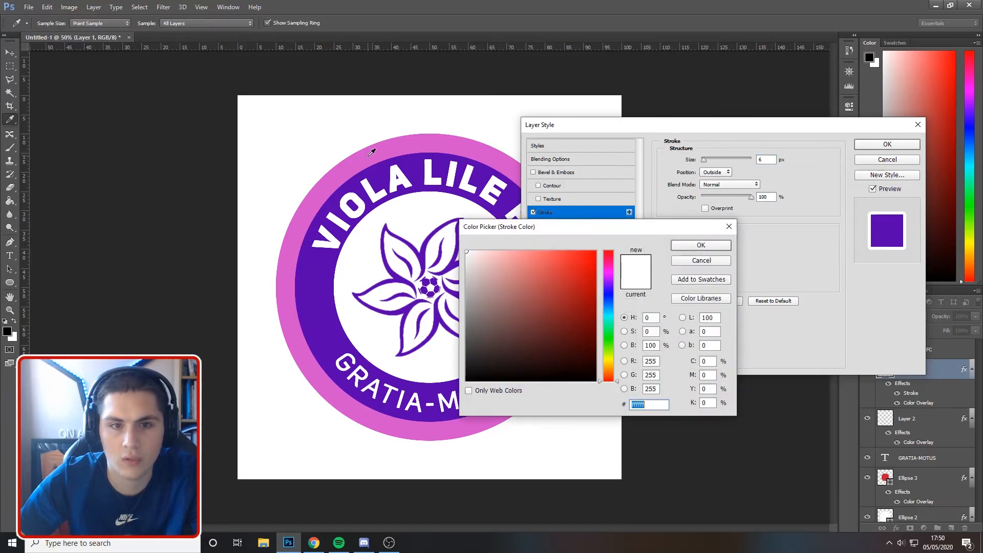
left_click(382, 152)
left_click(697, 237)
left_click_drag(705, 161, 702, 160)
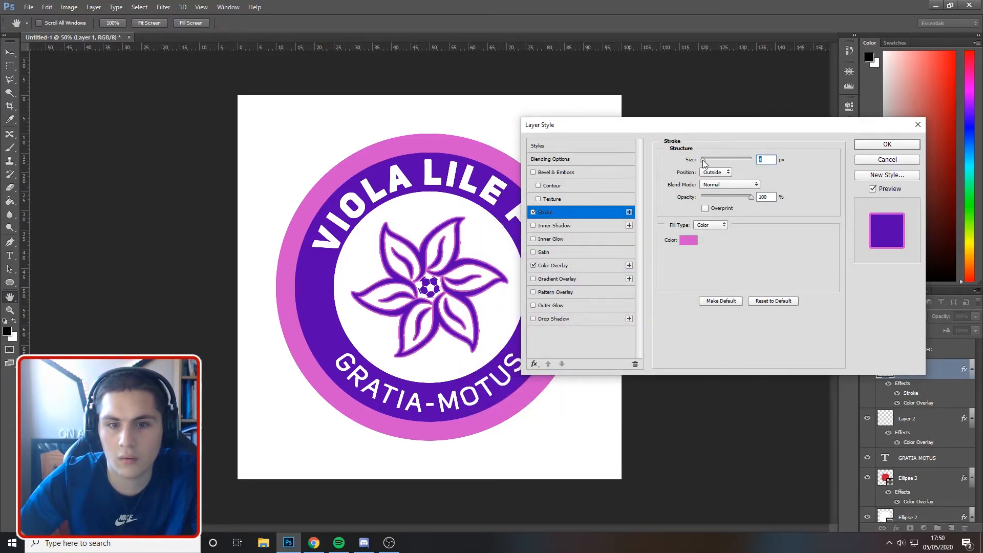
left_click(888, 144)
Copy the lily's layer style with its pink stroke and paste it onto the soccer ball layer.
right_click(938, 370)
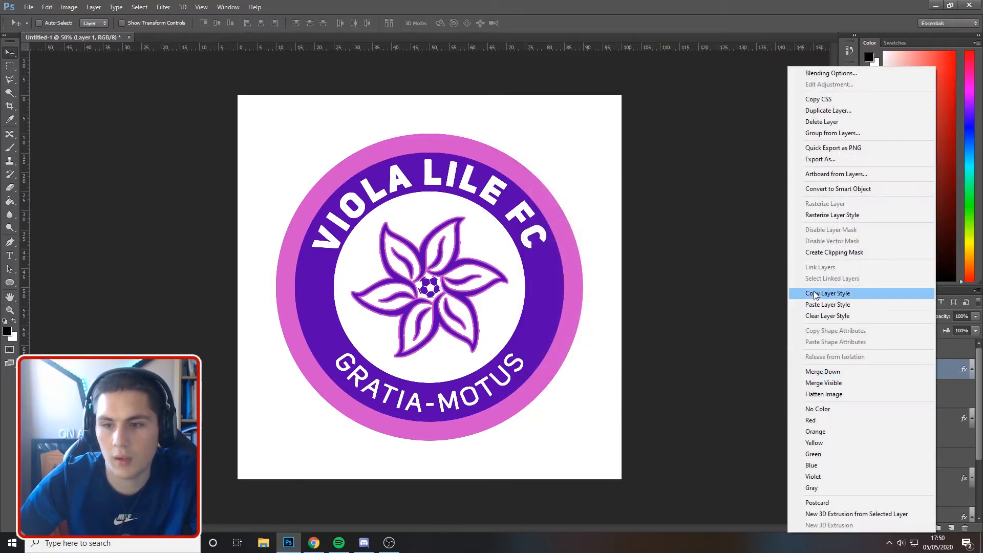
left_click(814, 293)
right_click(929, 418)
left_click(815, 305)
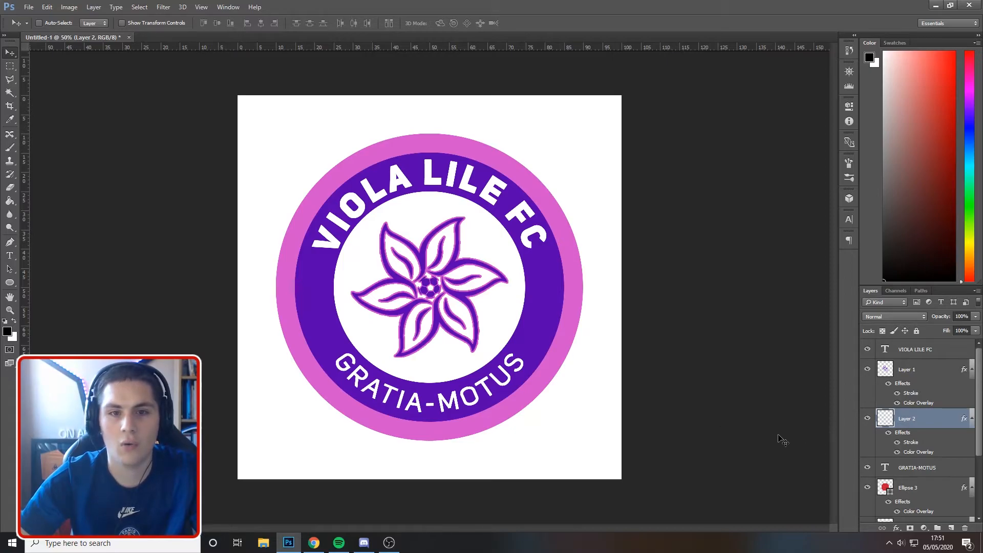
Hide the white Background layer so the badge sits on transparency.
scroll(902, 458, "down", 3)
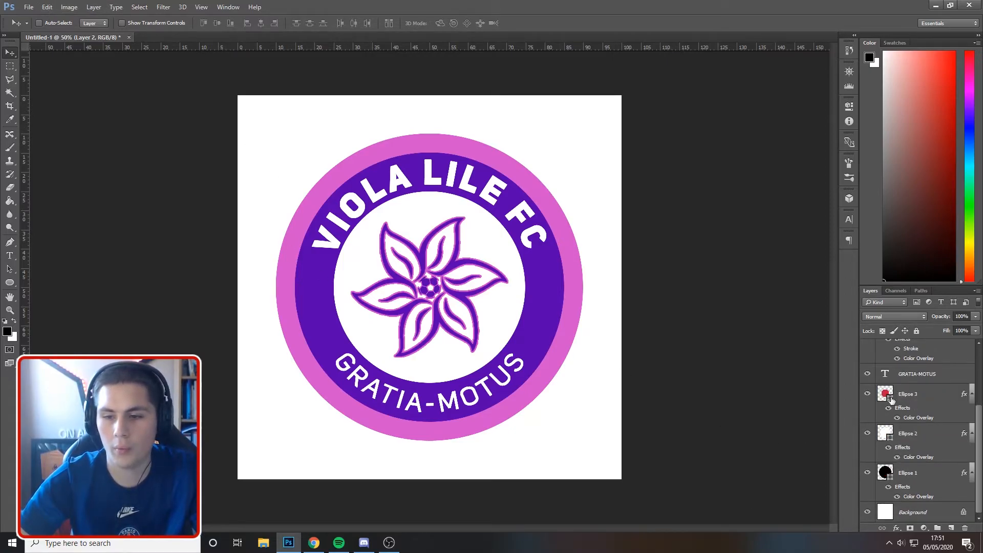
left_click(867, 512)
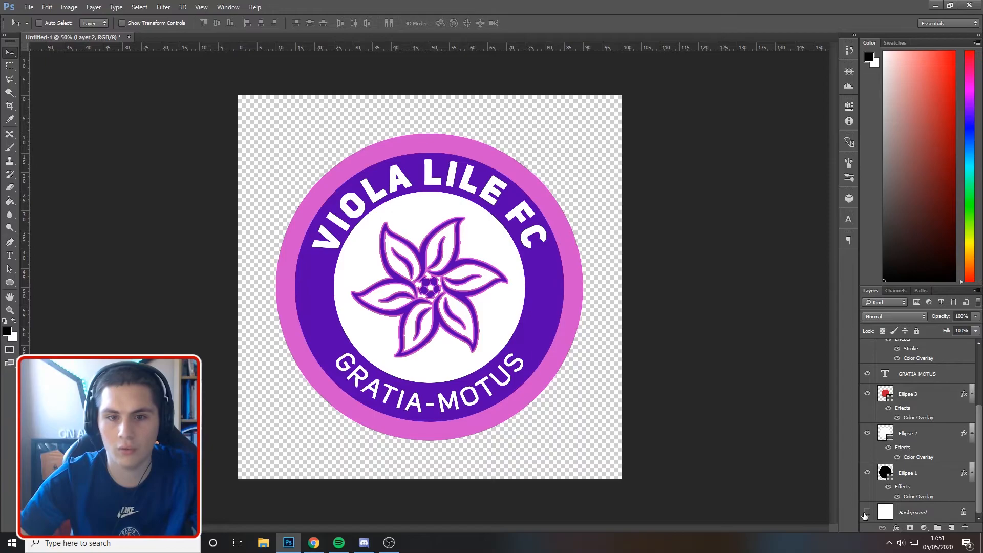
left_click(866, 512)
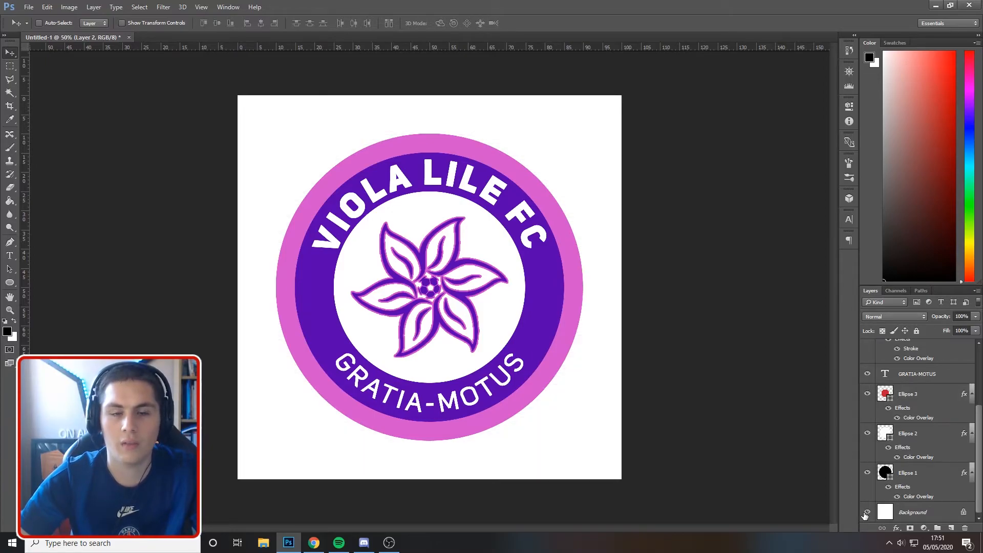
left_click(868, 513)
left_click(892, 518)
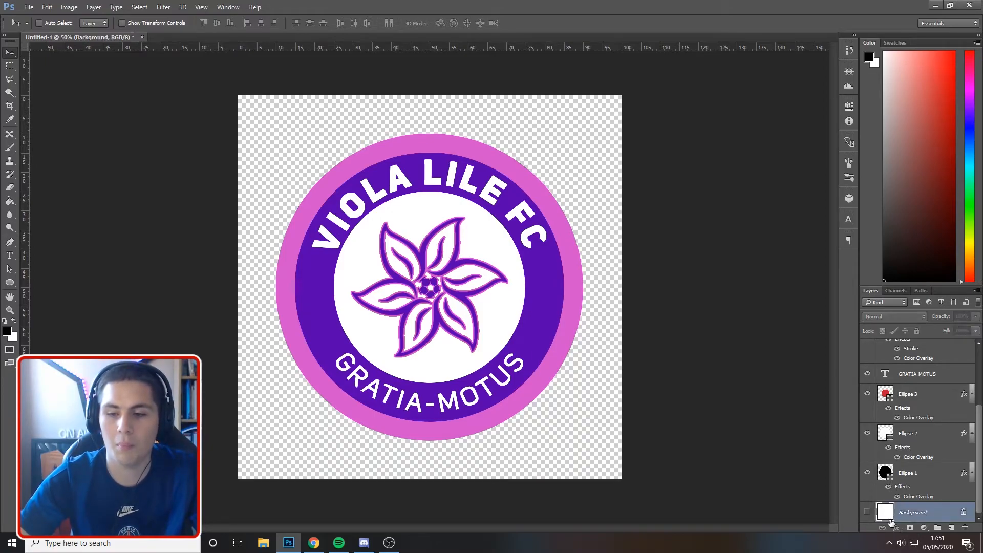
left_click(868, 513)
left_click(867, 513)
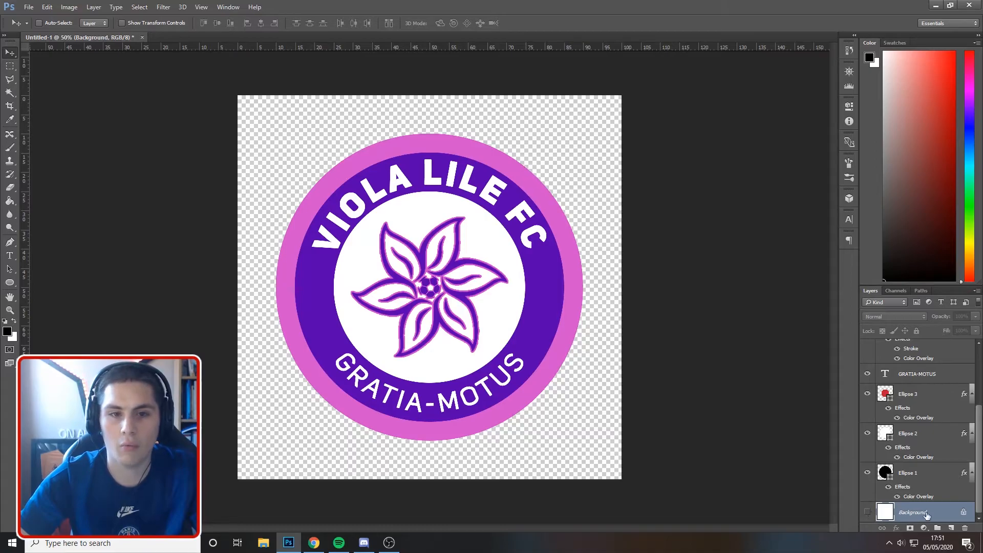
Open Save As for the badge with its hidden background and choose the output file format.
left_click(29, 7)
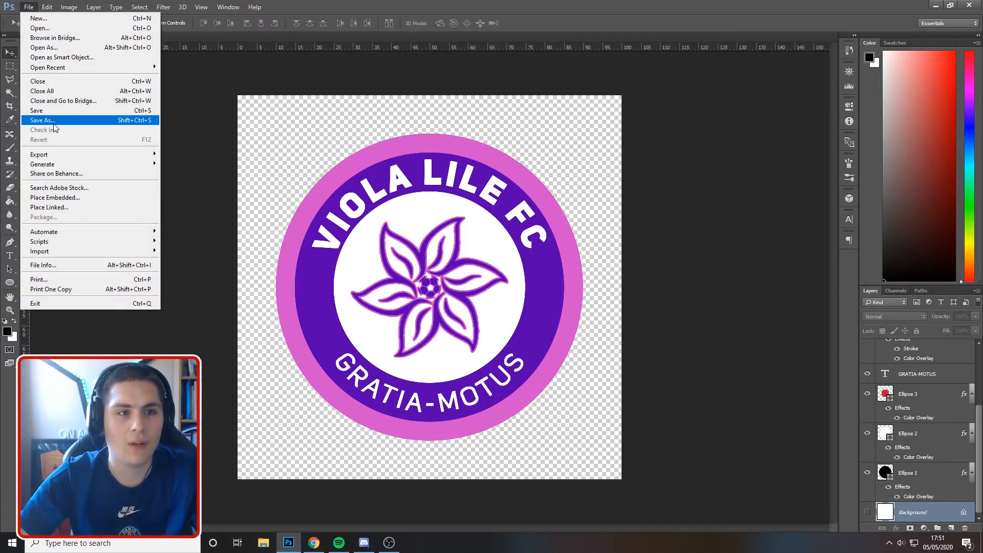
left_click(54, 124)
left_click(154, 425)
left_click(153, 384)
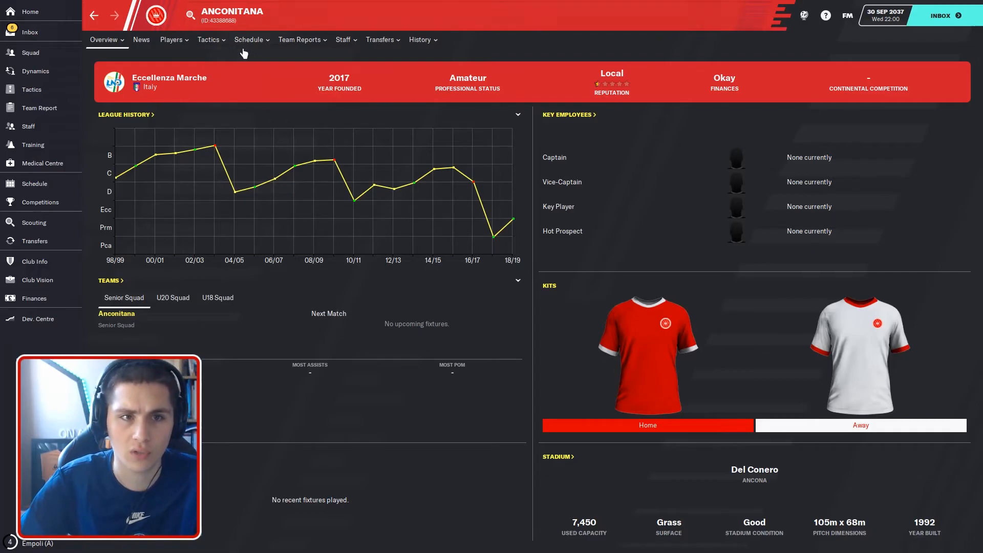
In Football Manager, open the Preferences from the Anconitana club page.
left_click(848, 17)
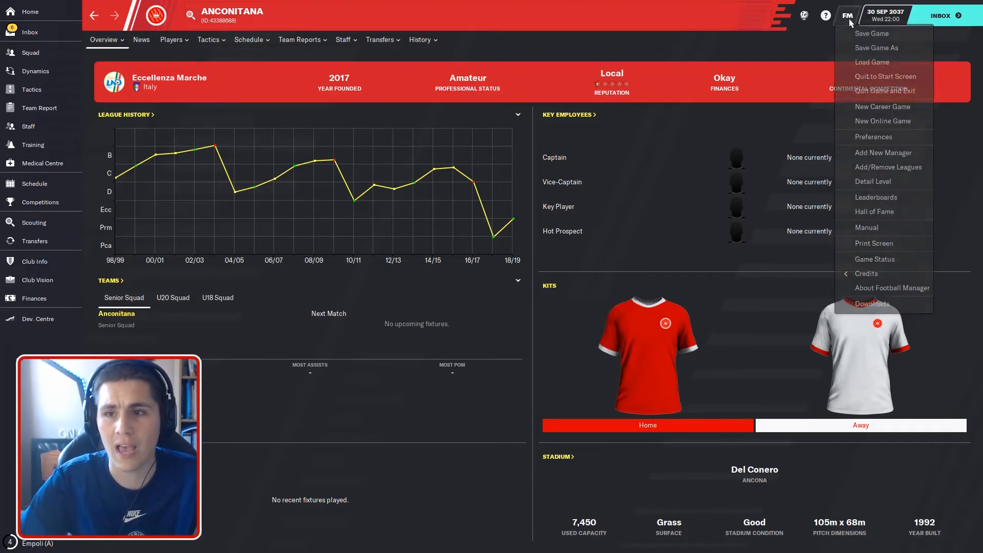
left_click(891, 139)
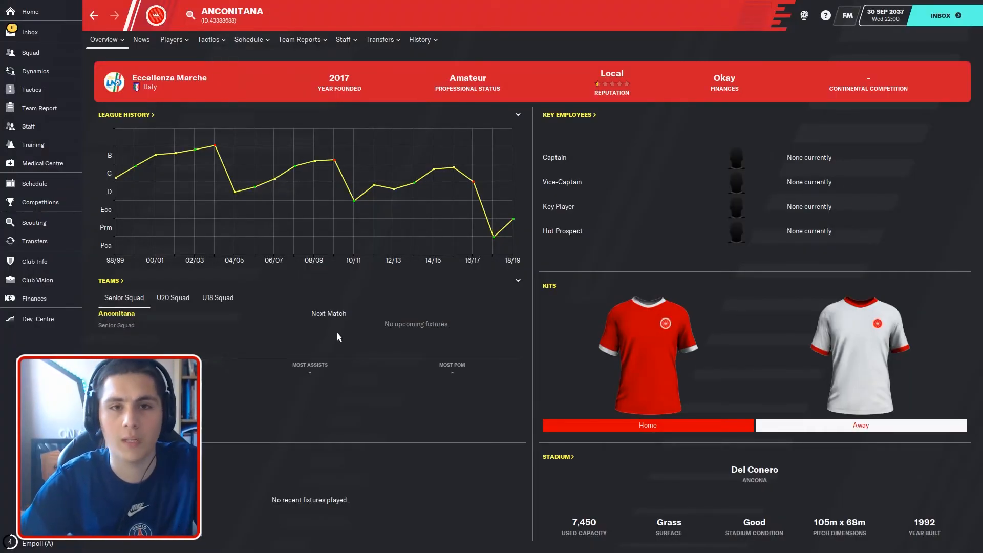
Switch to File Explorer and copy the FM Logo image file.
key("alt+Tab")
left_click(272, 153)
right_click(272, 153)
left_click(330, 422)
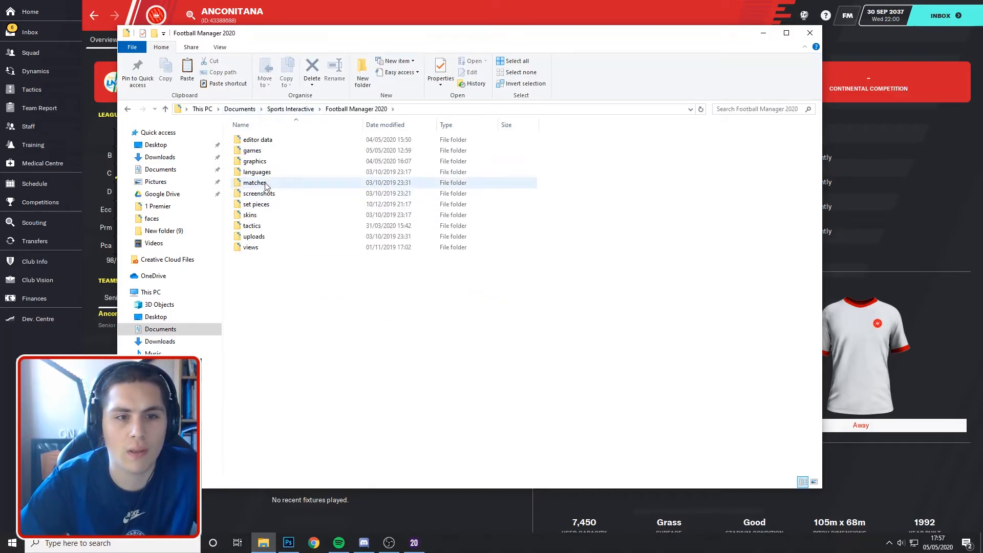
Go from the Football Manager 2020 folder into graphics, europe, england and its normal logo folder.
double_click(269, 161)
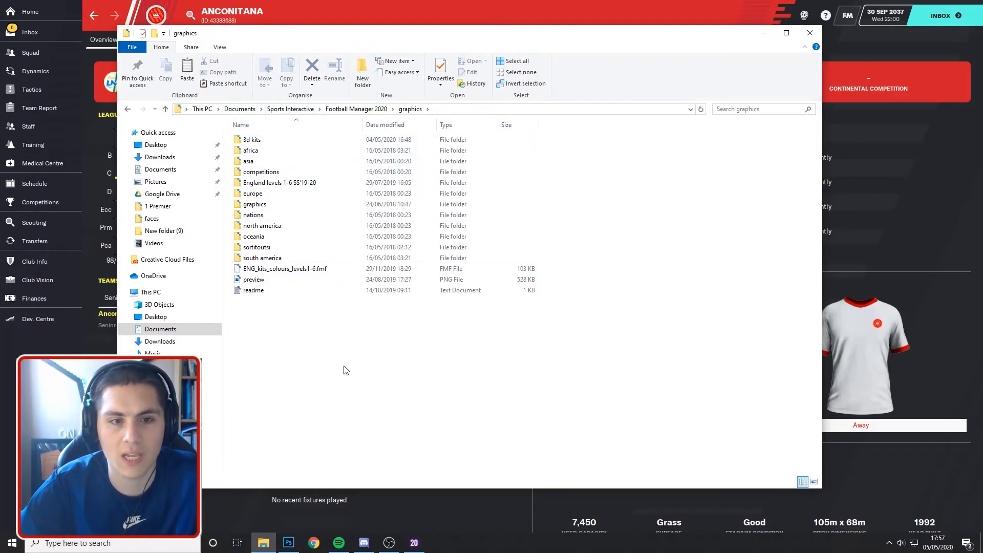
double_click(277, 195)
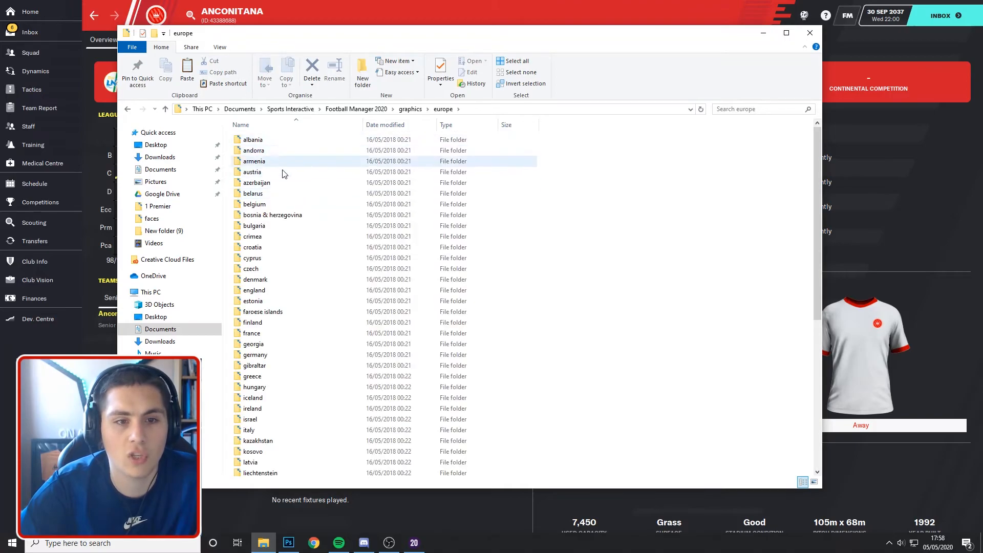
double_click(318, 291)
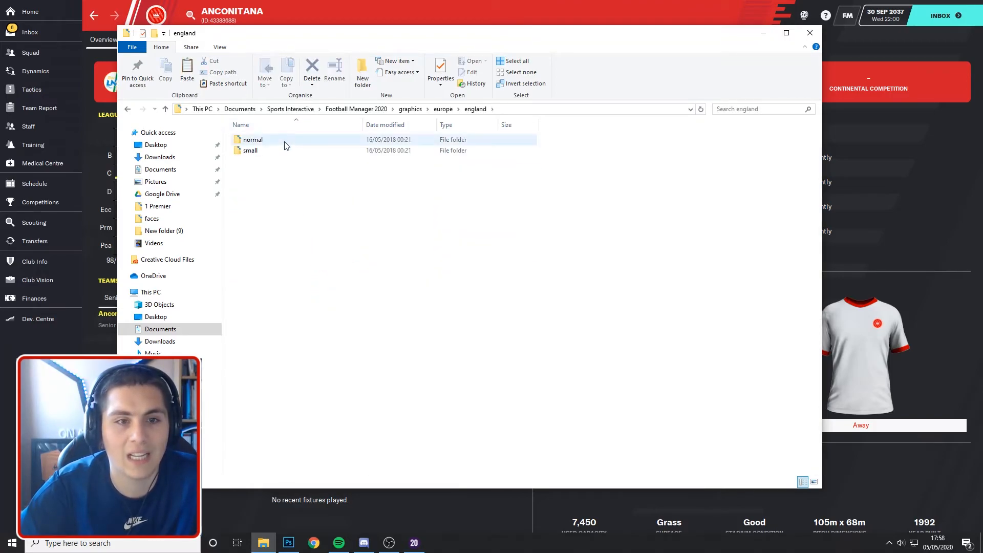
double_click(286, 147)
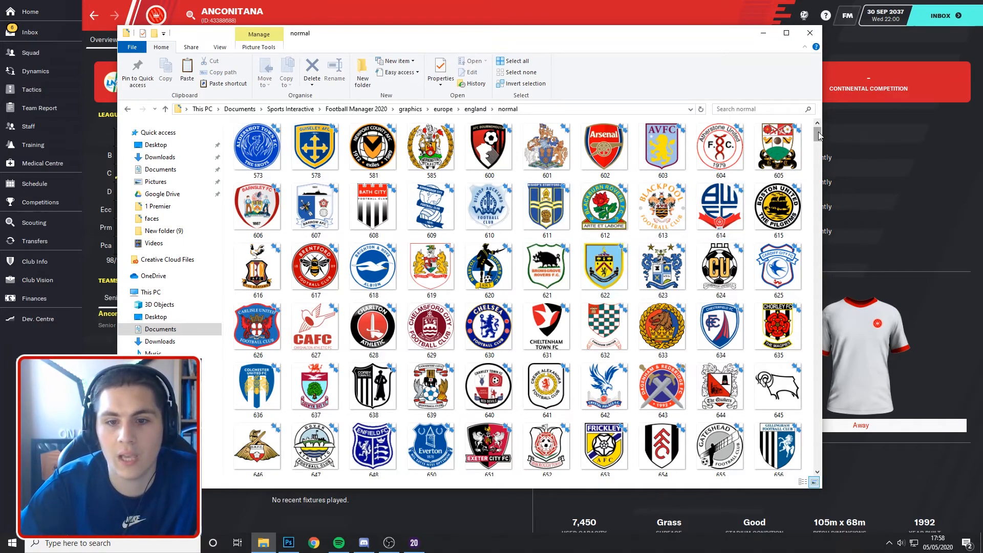
Look through the existing club logos and paste the copied FM Logo file into the normal folder.
left_click(492, 171)
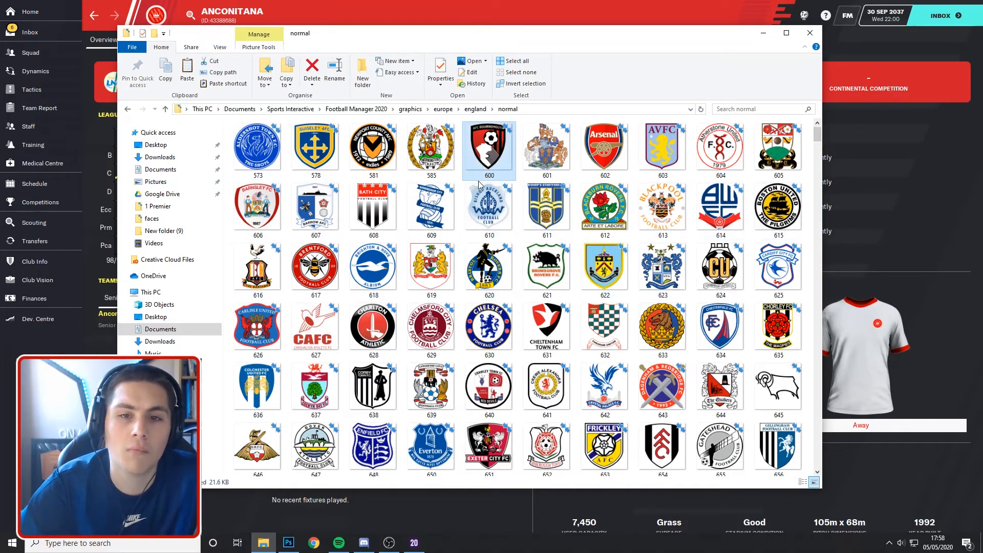
left_click_drag(817, 134, 814, 474)
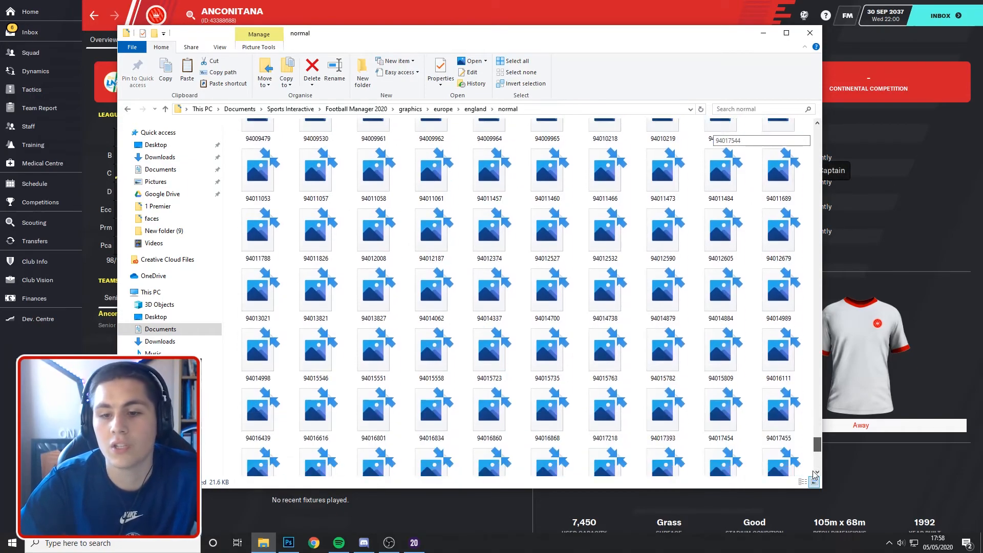
left_click(811, 498)
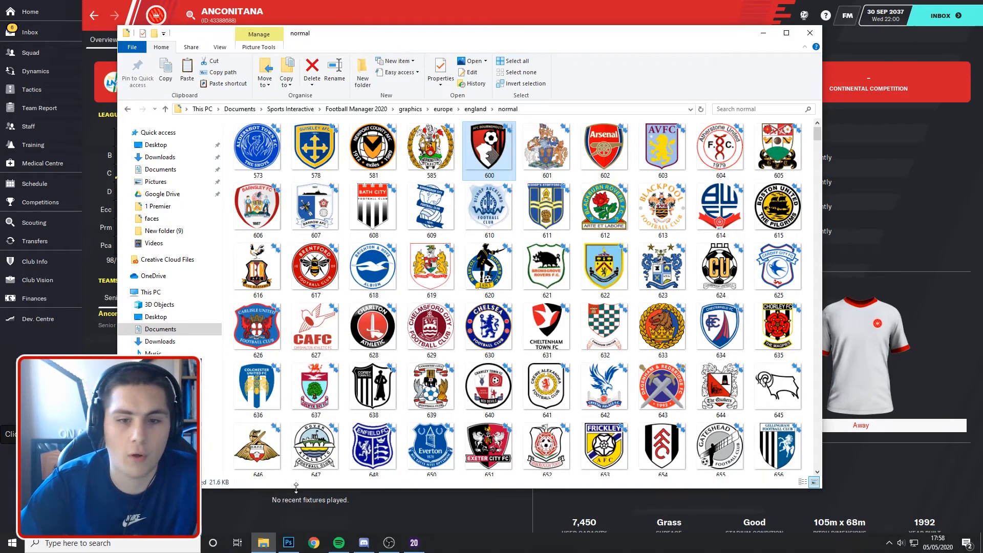
left_click_drag(818, 134, 817, 464)
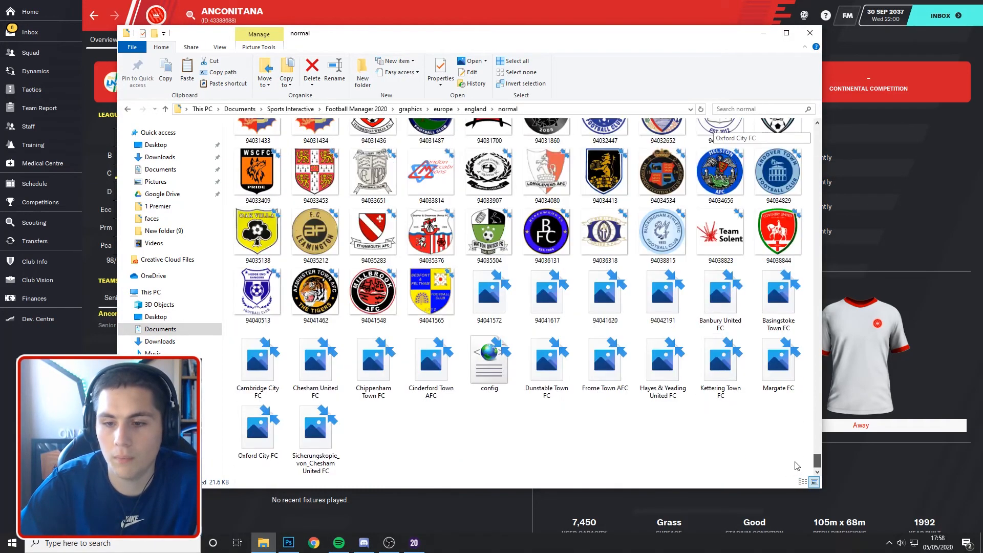
right_click(513, 428)
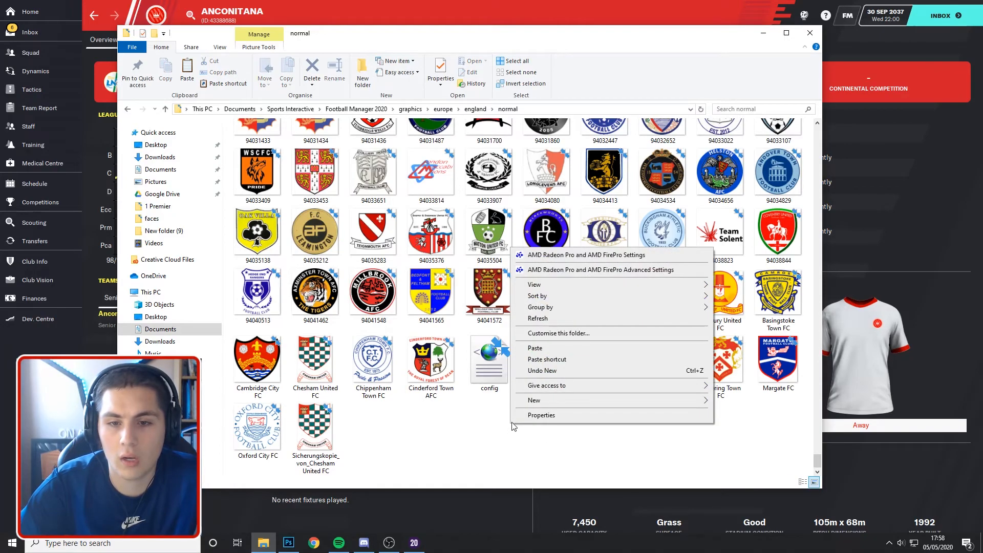
left_click(546, 348)
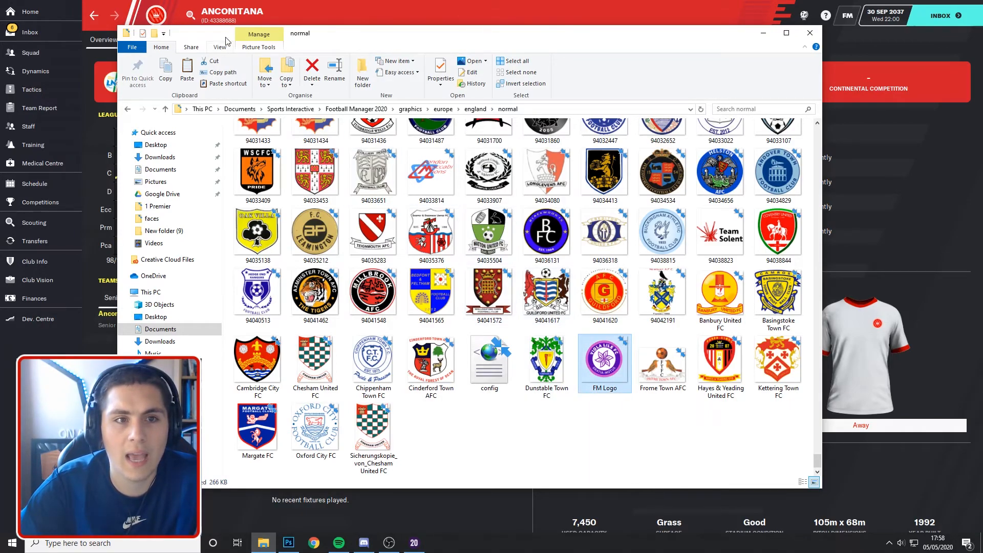
Rename the pasted FM Logo file to Anconitana's club ID, 43388688.
right_click(610, 375)
left_click(606, 412)
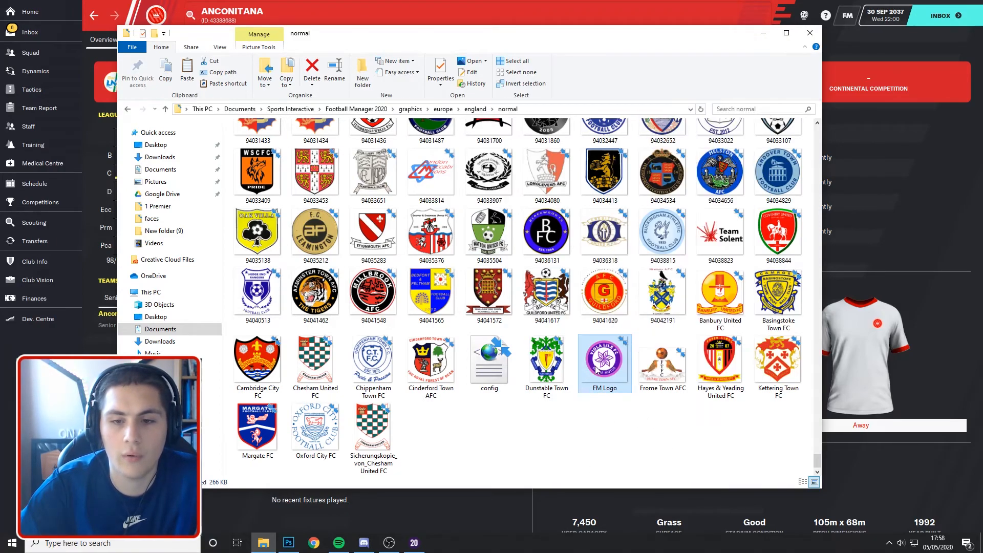
right_click(598, 360)
left_click(628, 343)
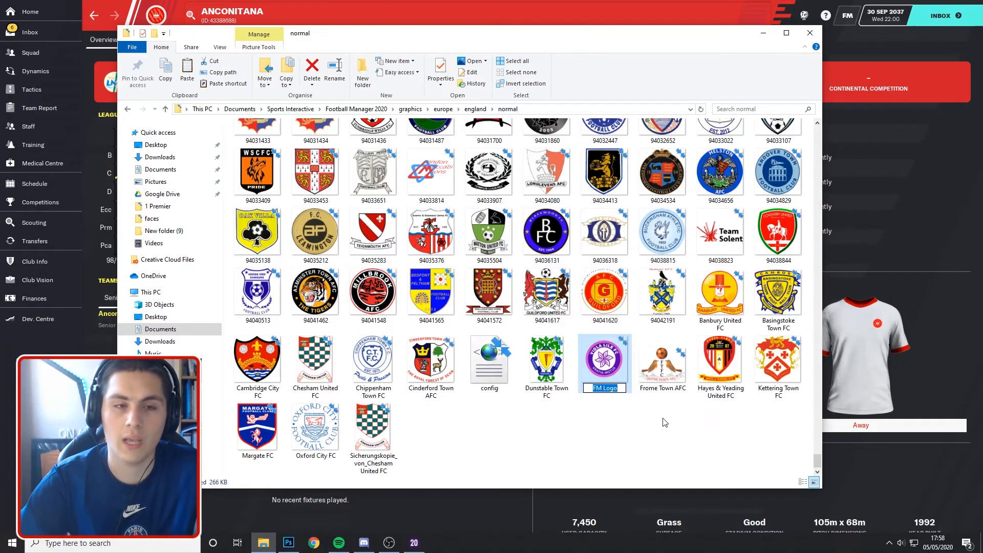
type("433")
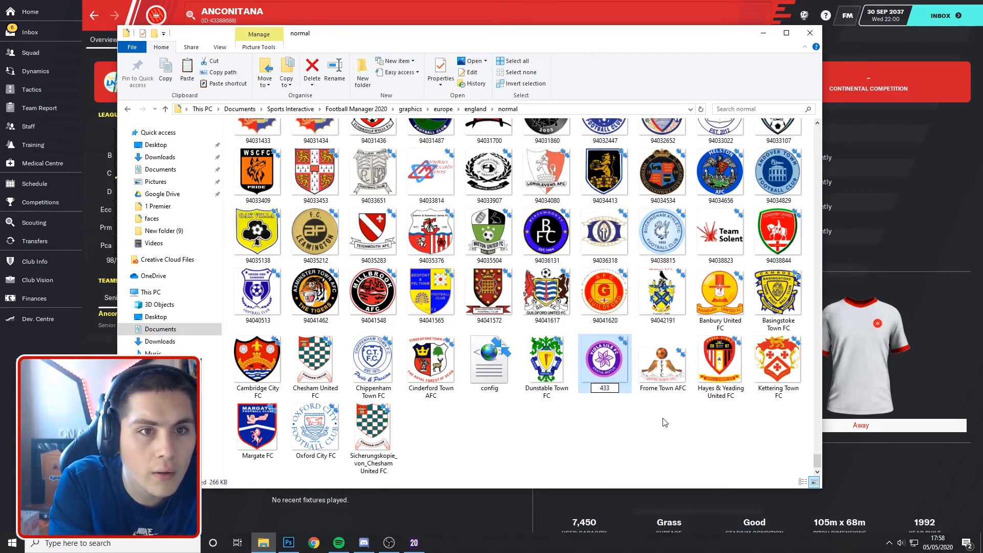
type("3")
type("8")
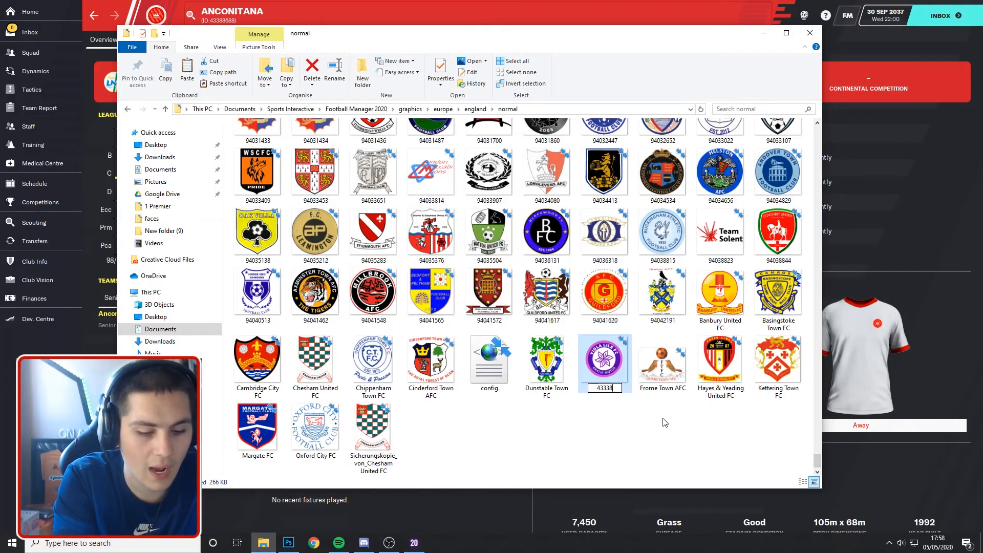
type("8688")
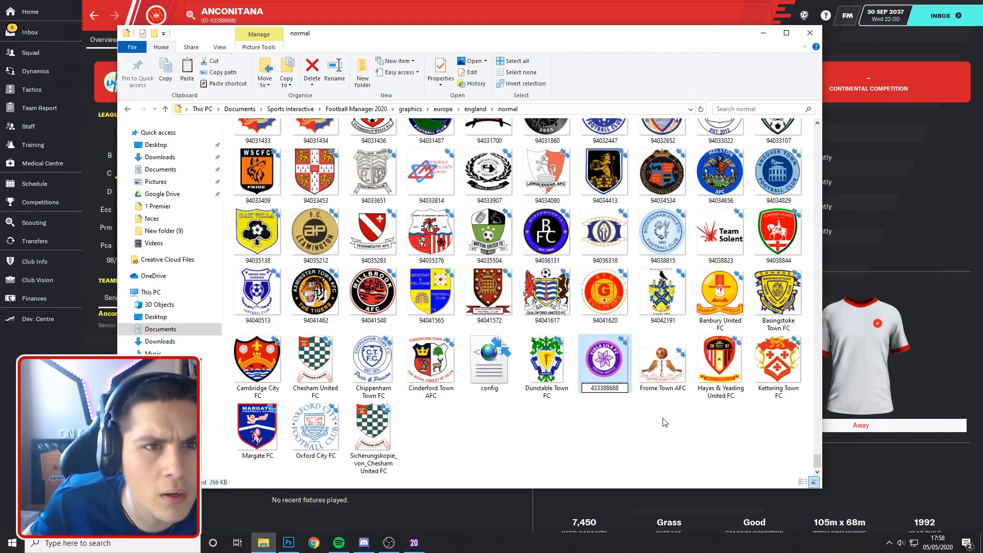
key("Left")
key("Left")
key("Left")
key("Left")
key("Left")
key("Left")
key("BackSpace")
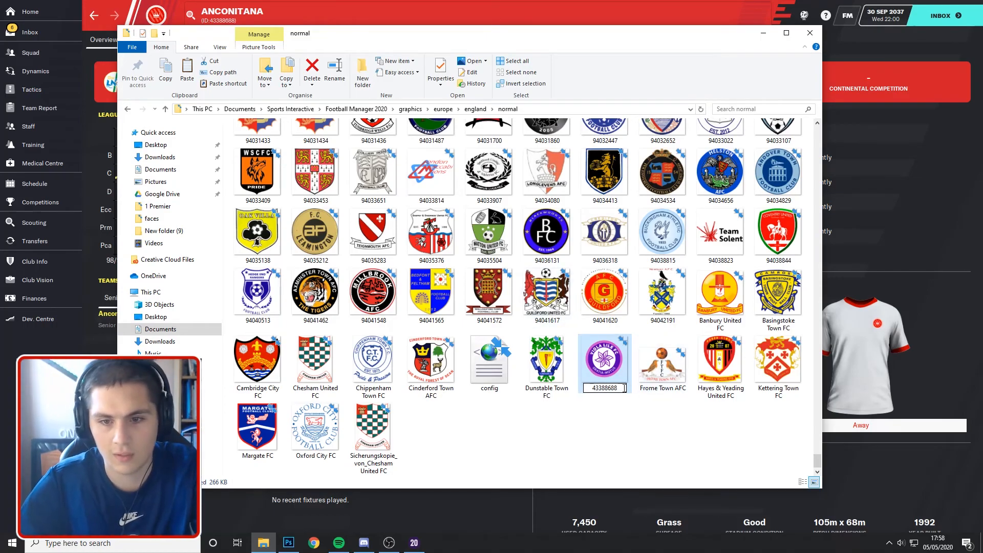
left_click_drag(623, 388, 601, 387)
key("Return")
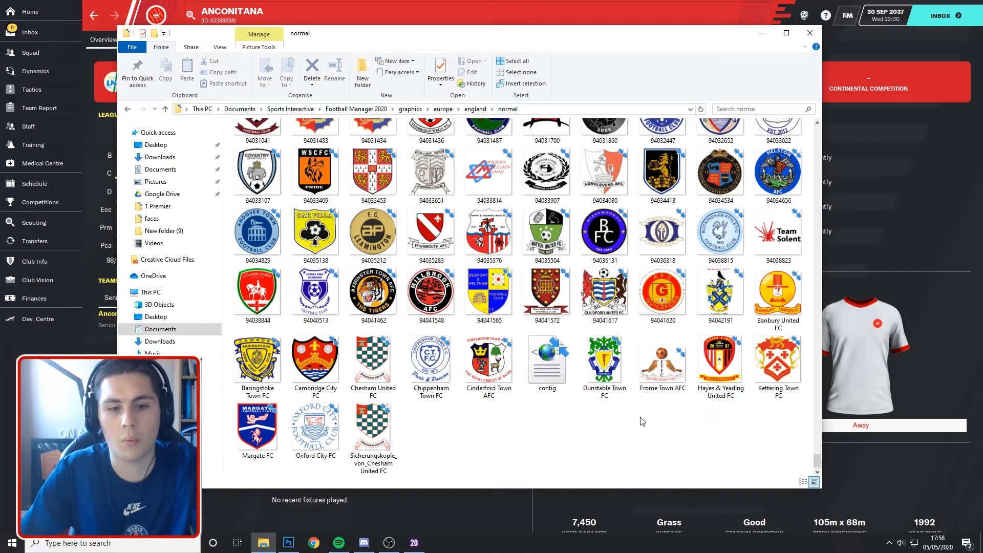
scroll(629, 377, "up", 5)
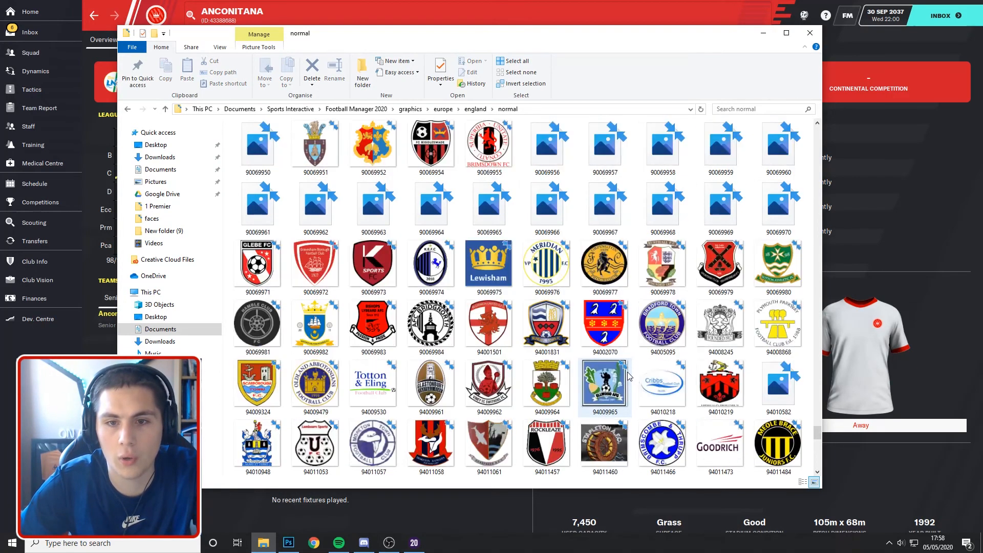
Open the normal folder's config file in Notepad, widen its window and go to the end of the logo record list.
scroll(629, 377, "down", 10)
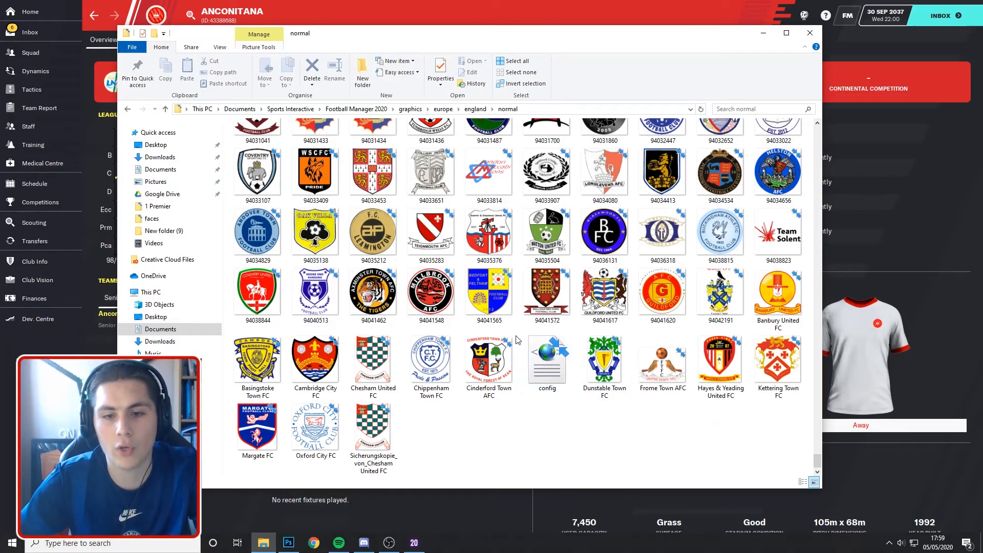
right_click(556, 385)
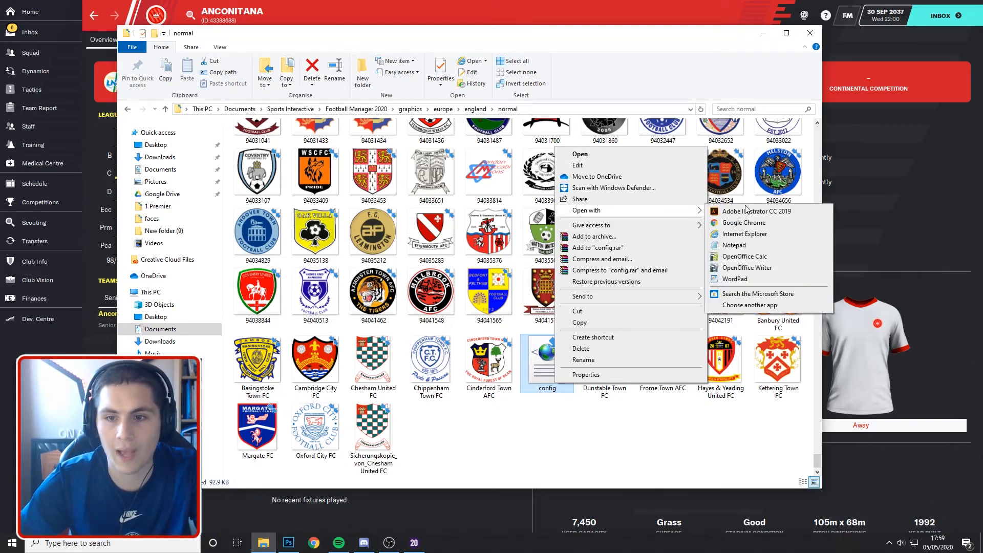
left_click(618, 168)
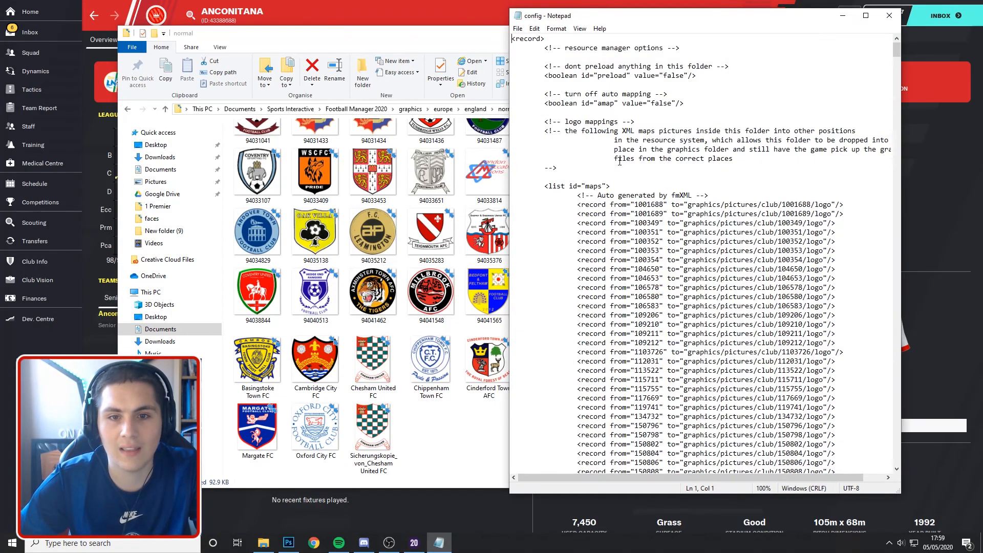
left_click_drag(614, 15, 191, 19)
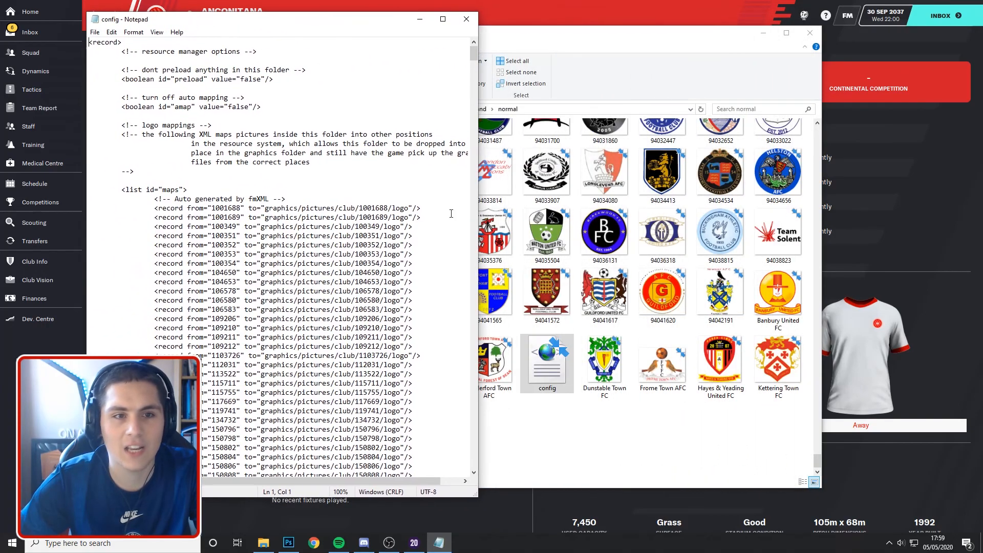
left_click_drag(480, 213, 845, 198)
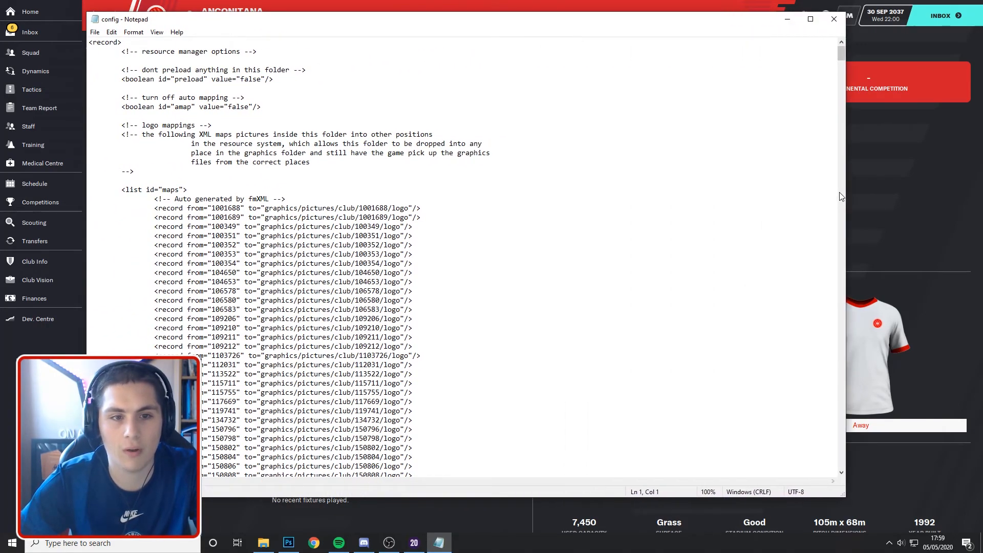
left_click_drag(842, 57, 845, 493)
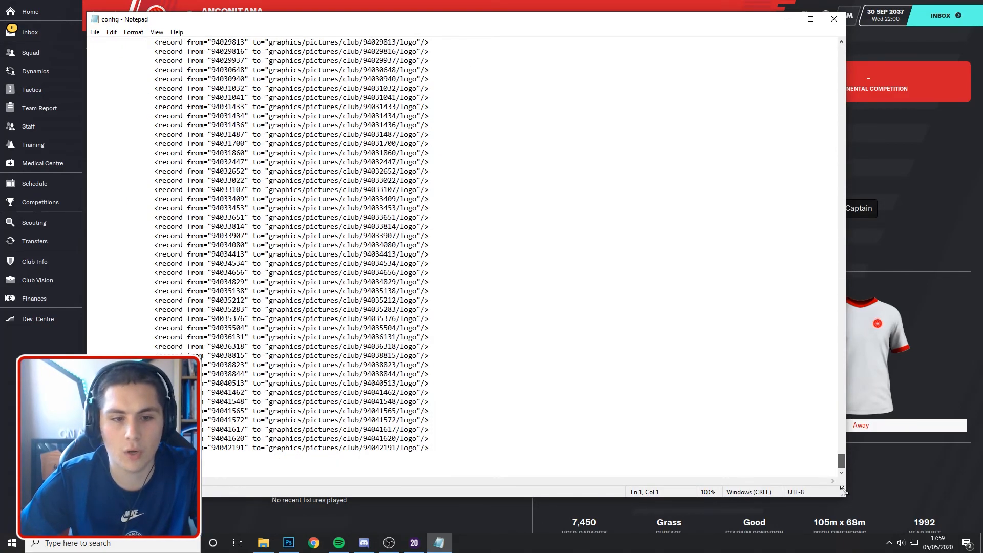
Copy the last logo record, 94042191, and paste it onto a new line directly below.
left_click(436, 446)
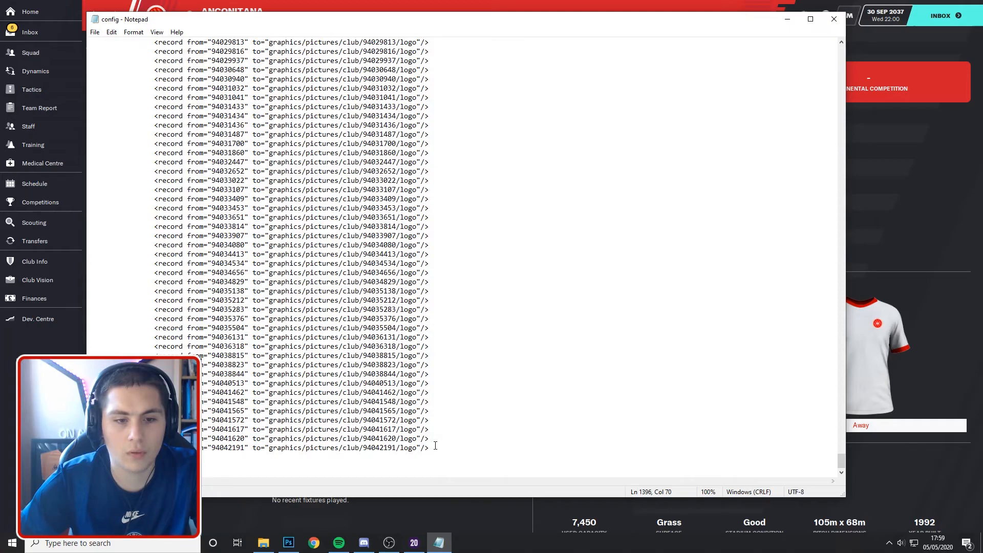
left_click_drag(154, 465, 122, 449)
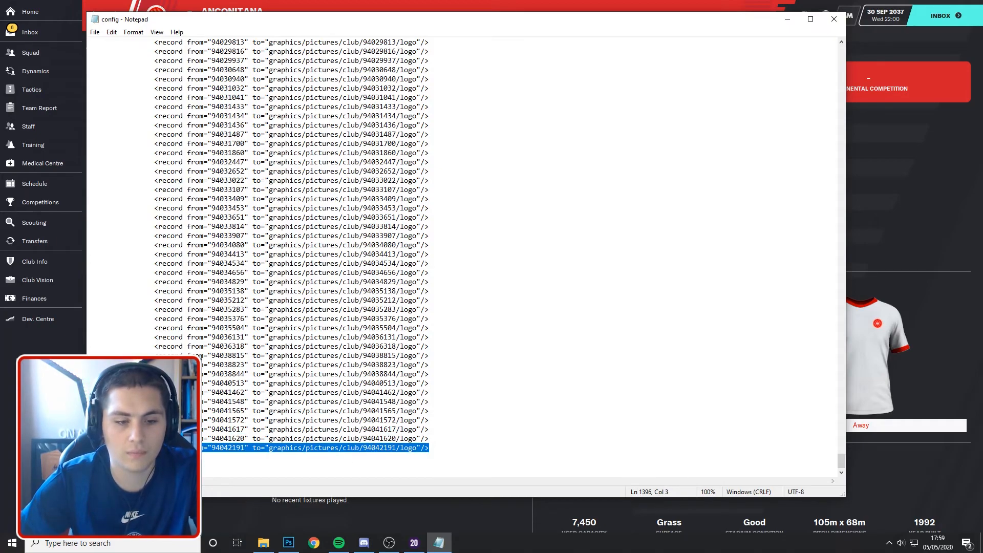
left_click_drag(208, 19, 207, 30)
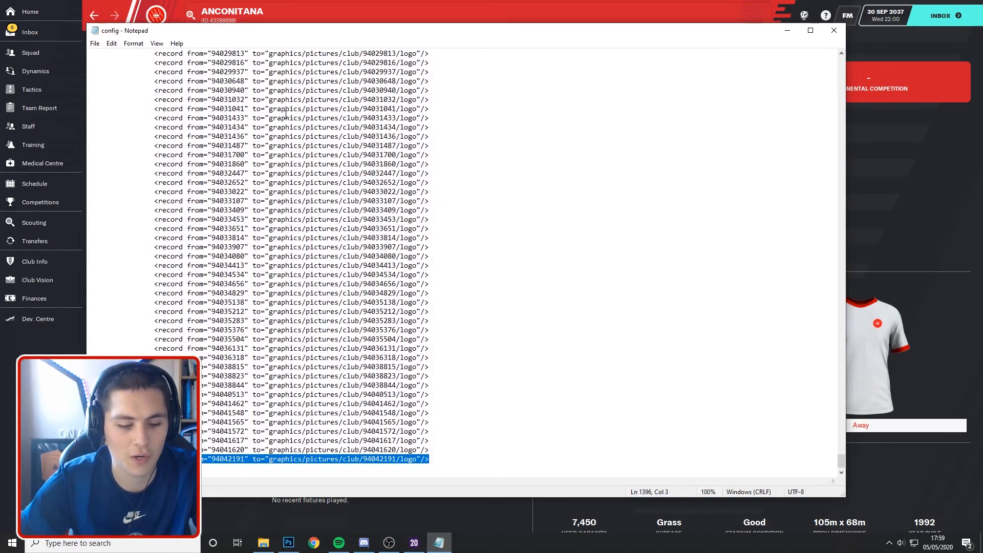
key("End")
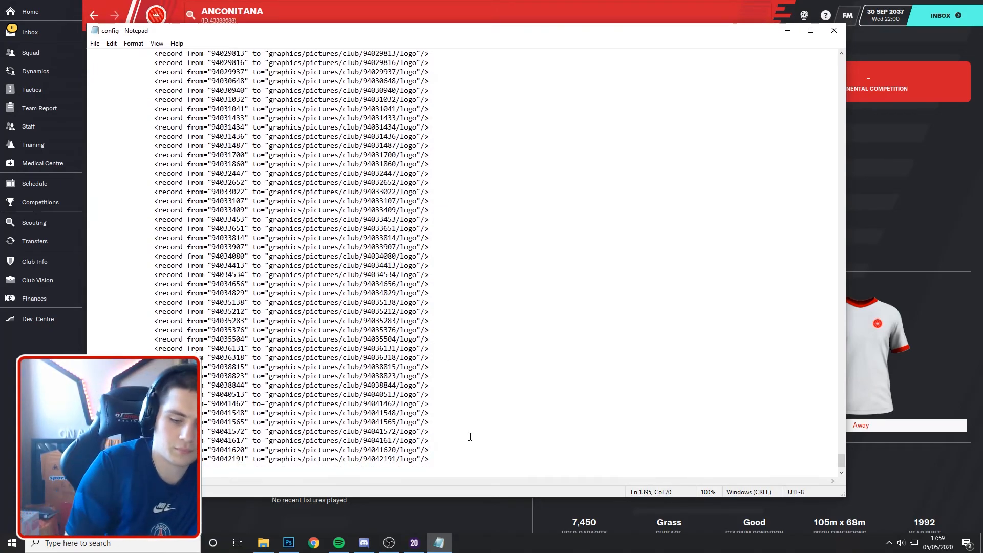
key("Return")
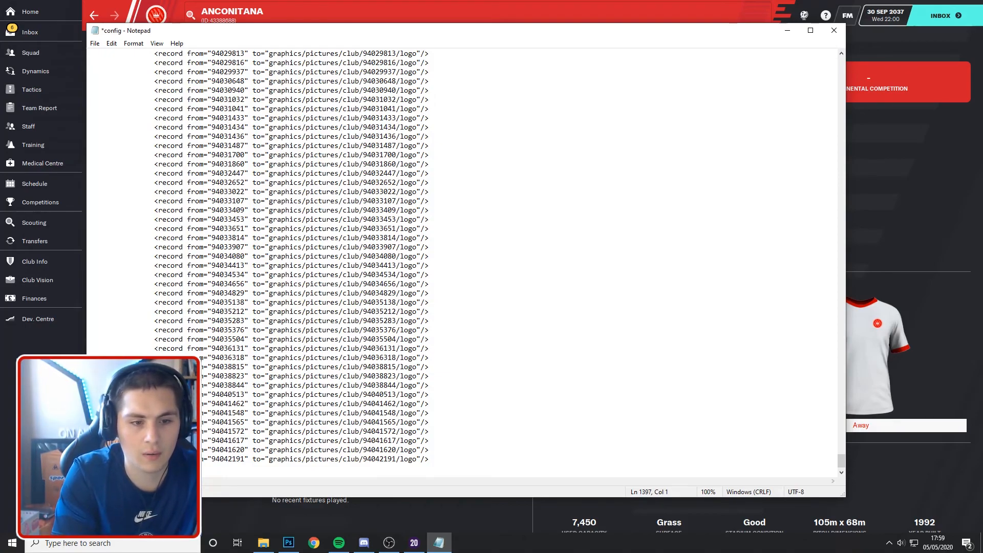
key("ctrl+v")
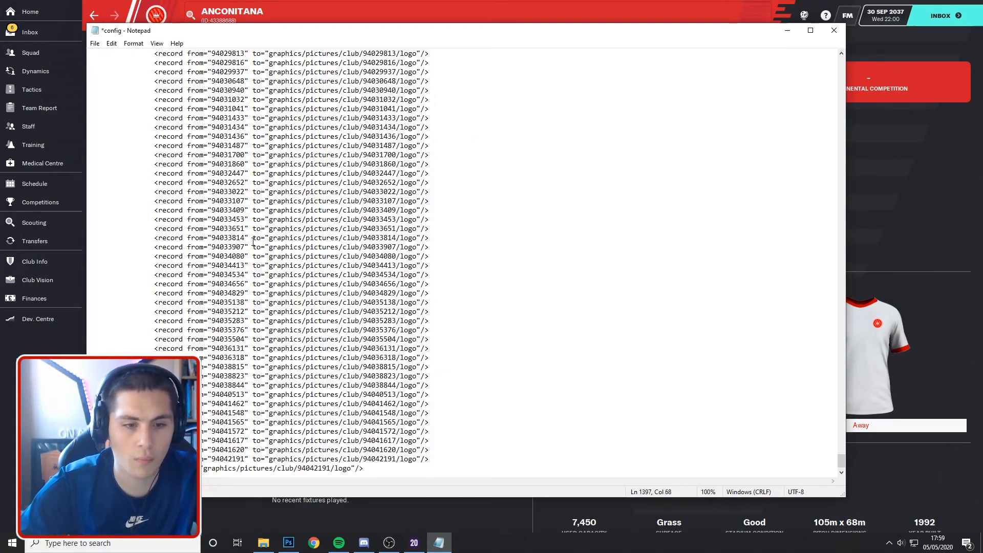
Replace the ID in the pasted record's "from" value with Anconitana's club ID.
left_click_drag(154, 469, 180, 468)
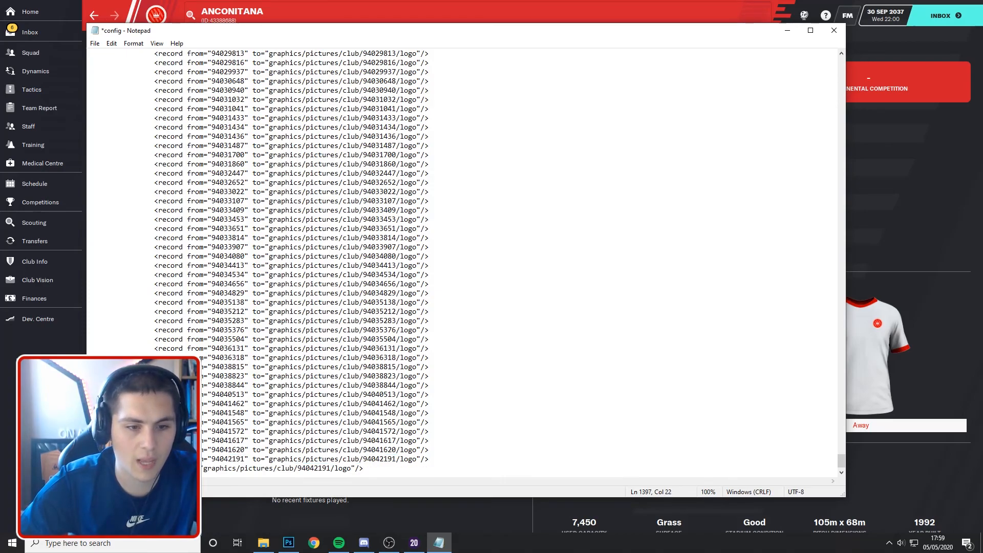
key("BackSpace")
key("BackSpace")
key("BackSpace")
key("BackSpace")
key("BackSpace")
key("BackSpace")
type("i")
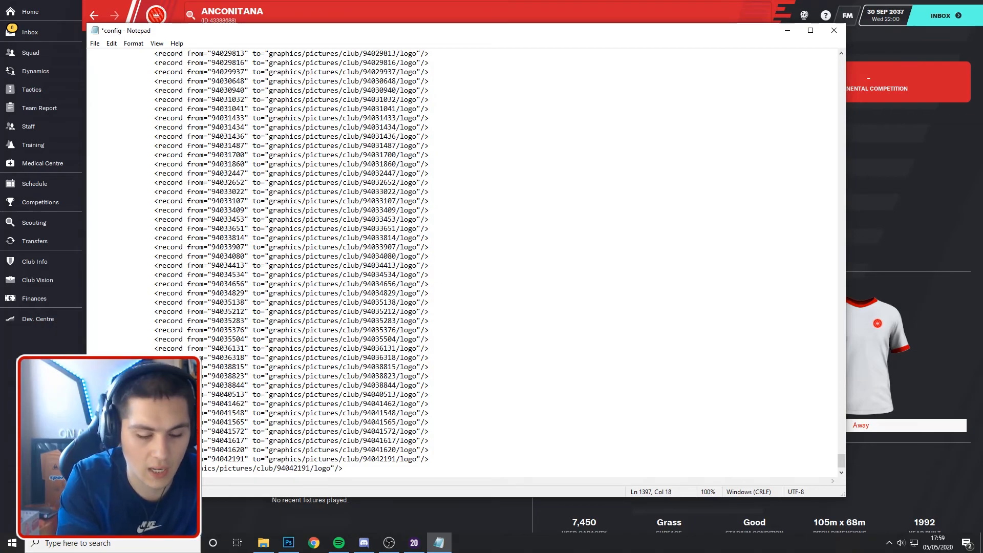
type("graph")
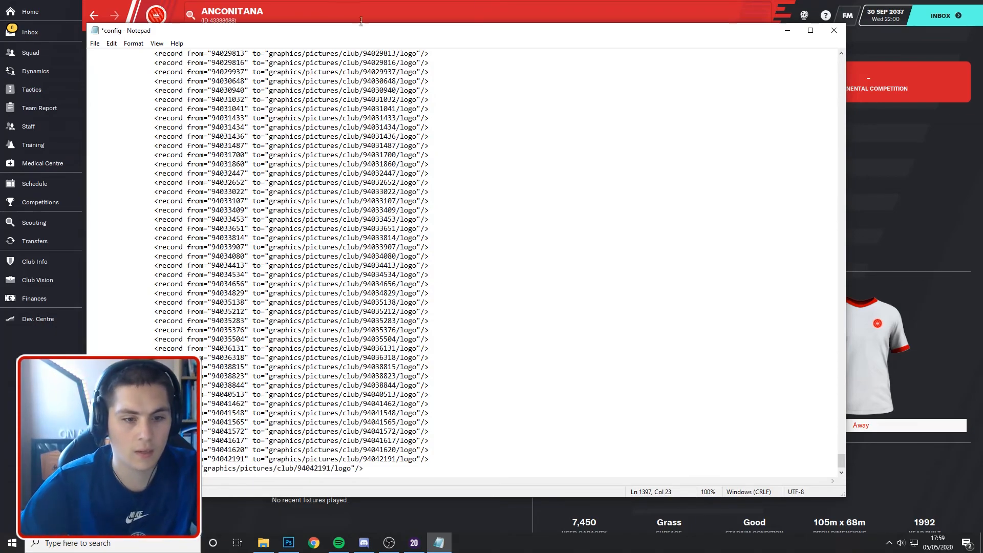
Set the club ID in the pasted record's "graphics/pictures/club" path to 43388688.
left_click_drag(364, 468, 202, 451)
left_click(207, 450)
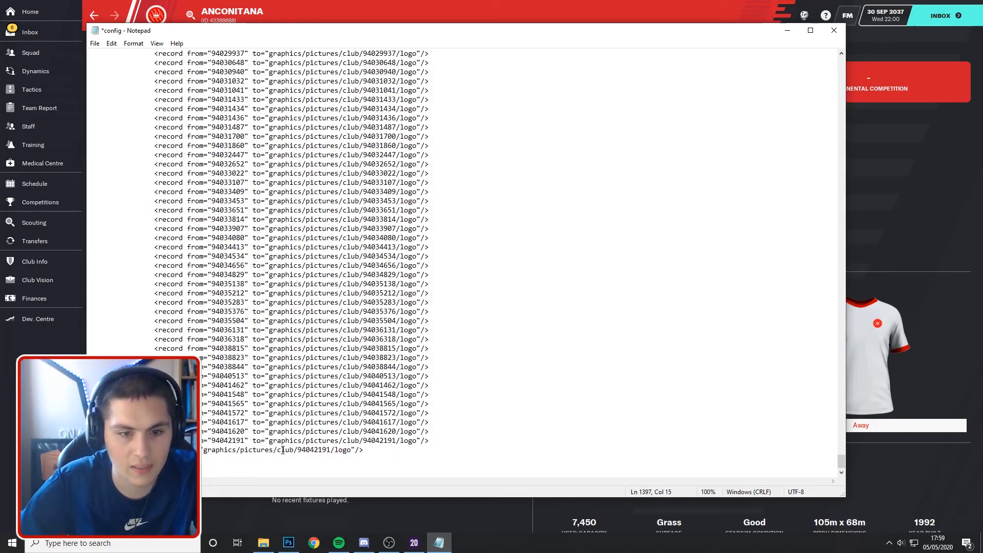
left_click_drag(299, 449, 332, 445)
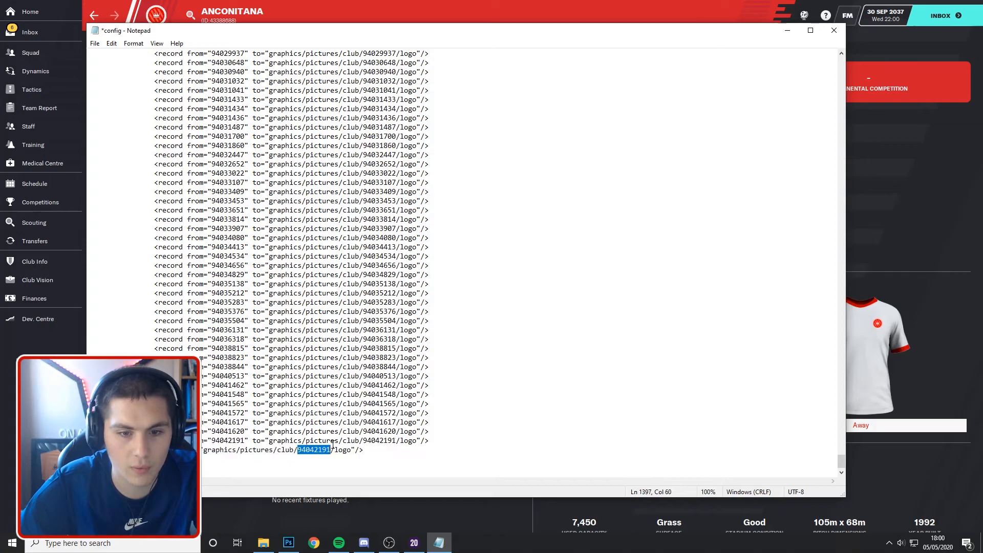
type("43388688")
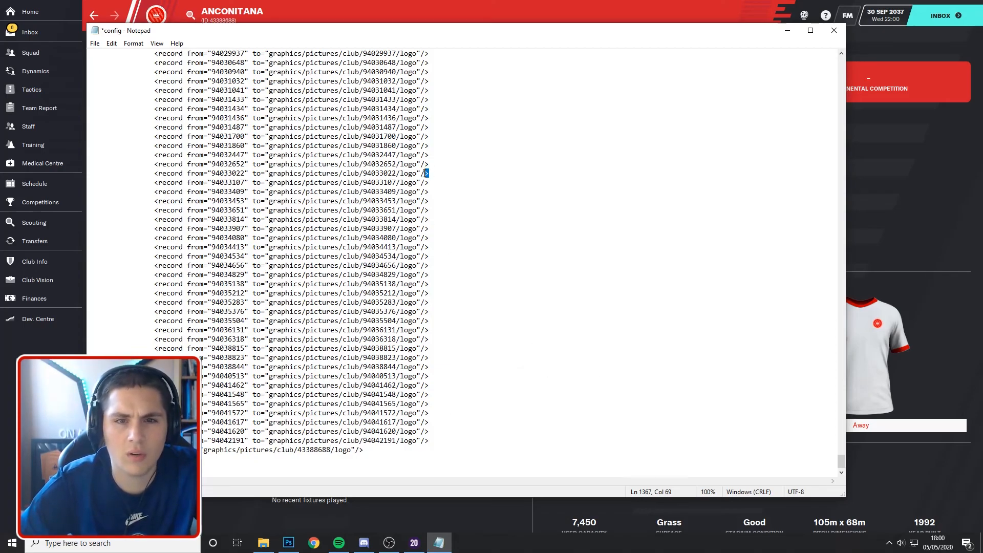
left_click(537, 232)
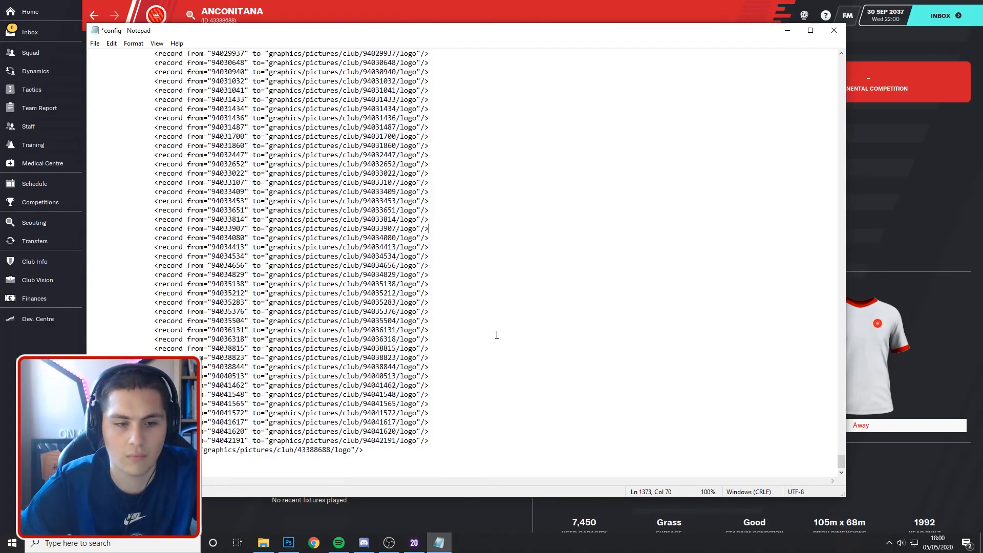
Save and close the config file, and return to Anconitana's page in Football Manager 2020.
left_click(94, 43)
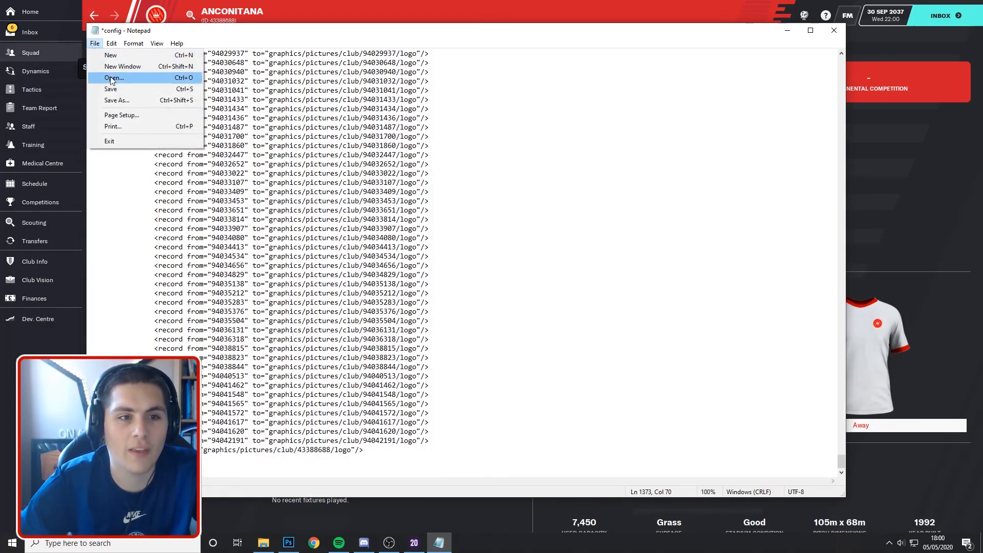
left_click(105, 84)
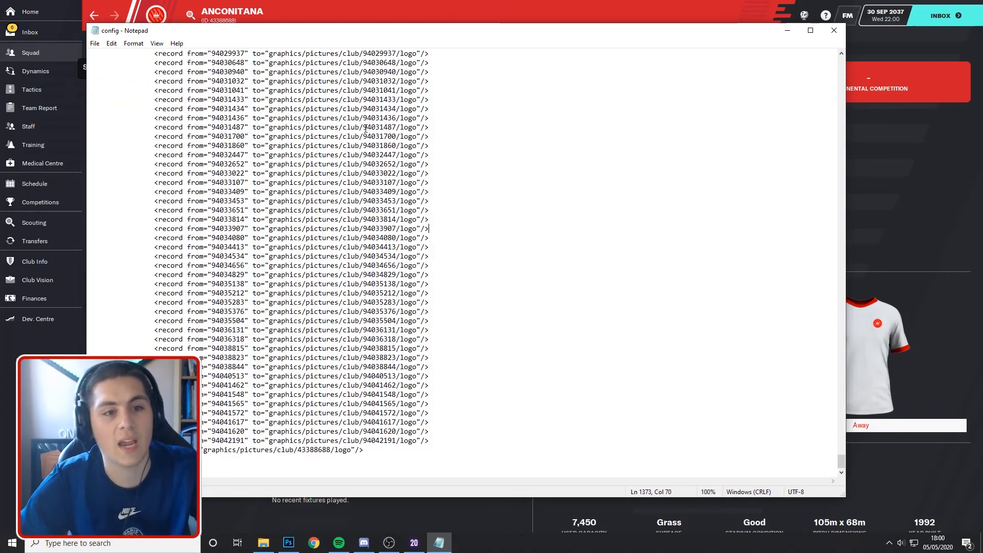
left_click(826, 34)
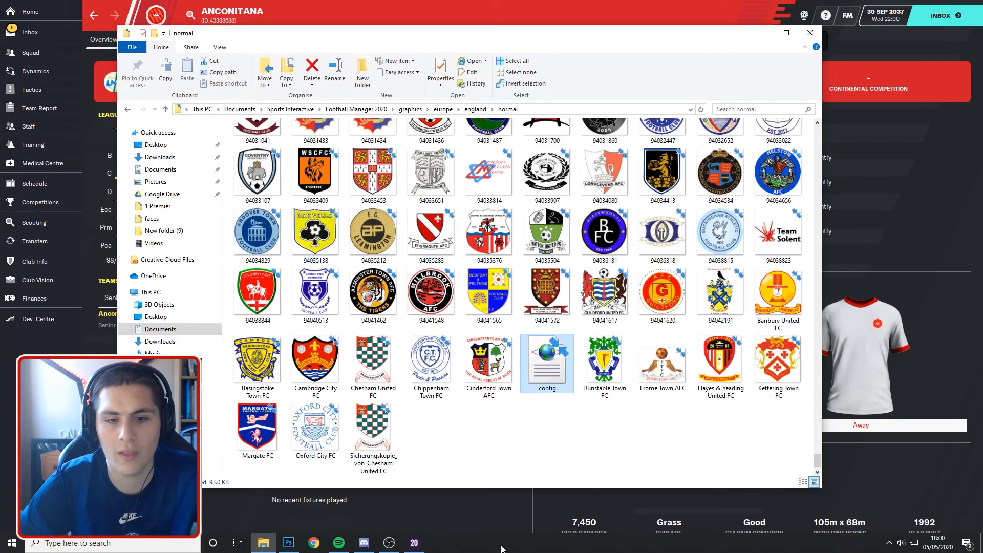
left_click(536, 367)
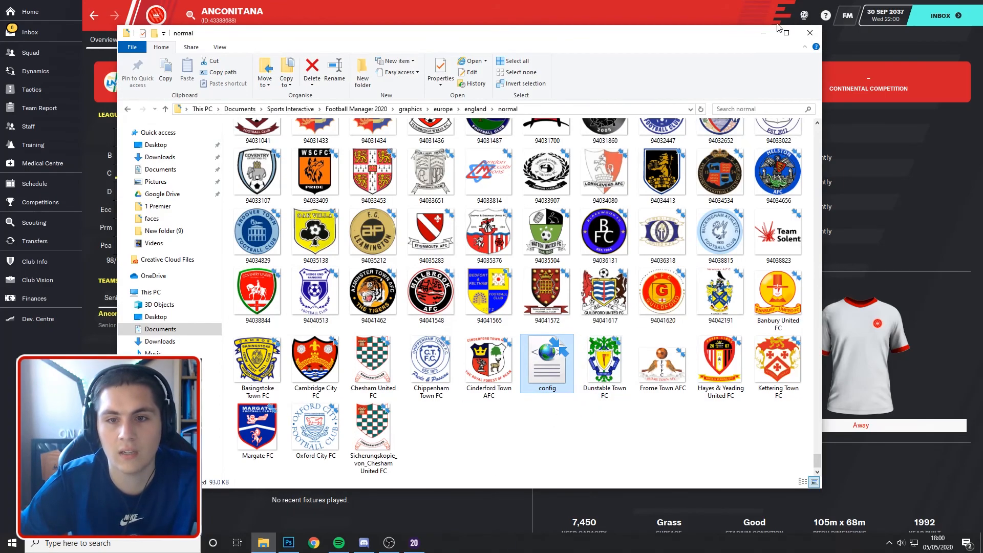
left_click(764, 32)
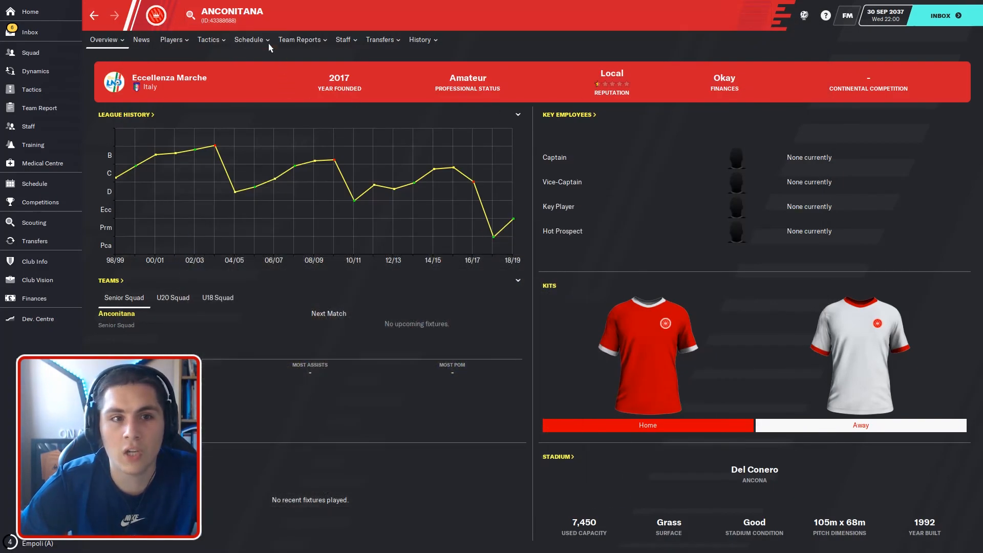
Clear the game's cache in the preferences and reload the skin.
left_click(849, 20)
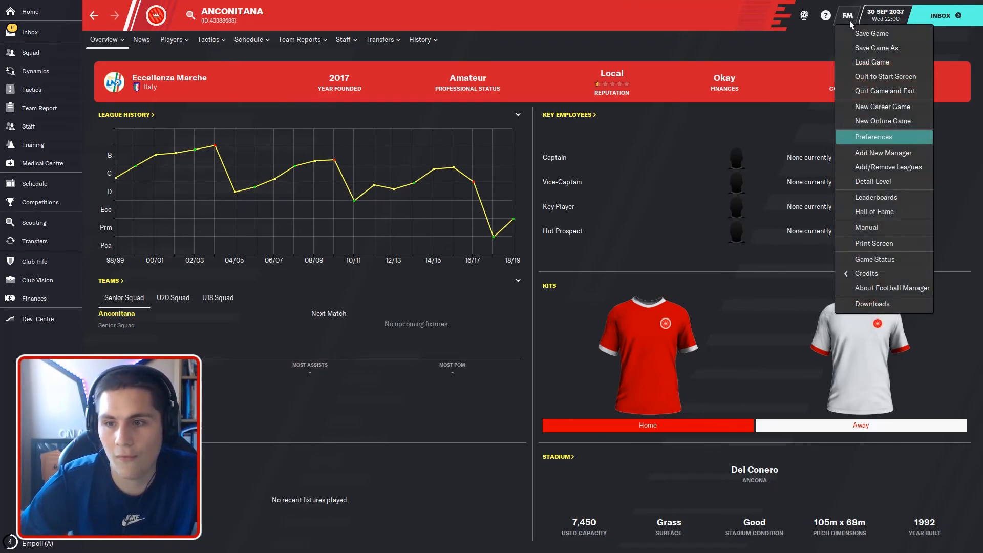
left_click(886, 139)
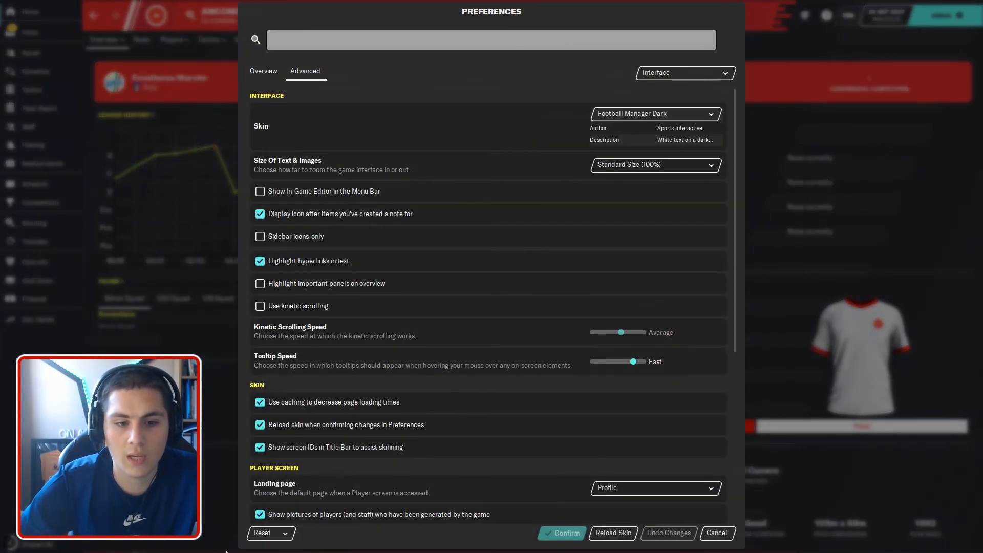
left_click(261, 534)
left_click(275, 503)
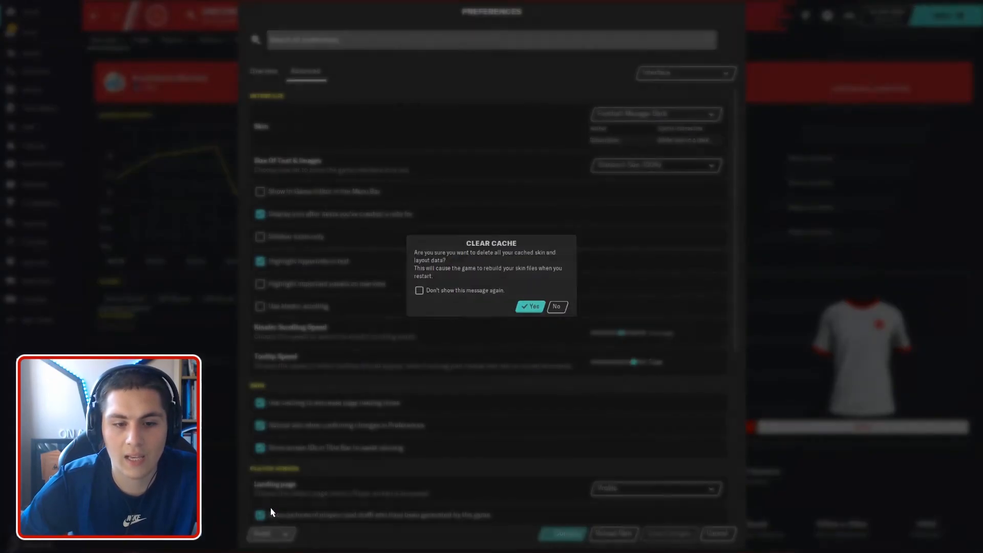
left_click(526, 304)
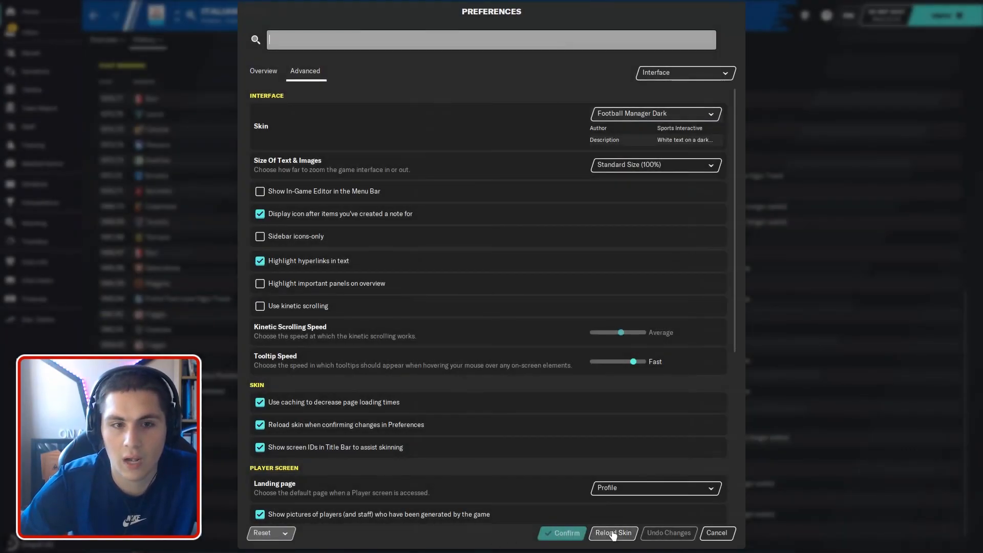
left_click(613, 533)
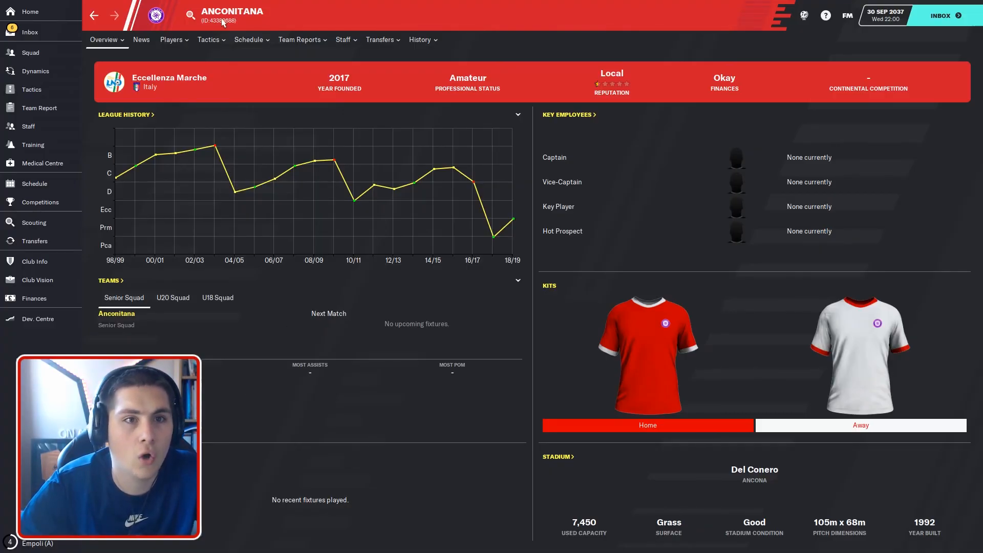
View Anconitana's club details page to examine the installed badge at a larger size.
left_click(106, 39)
left_click(127, 85)
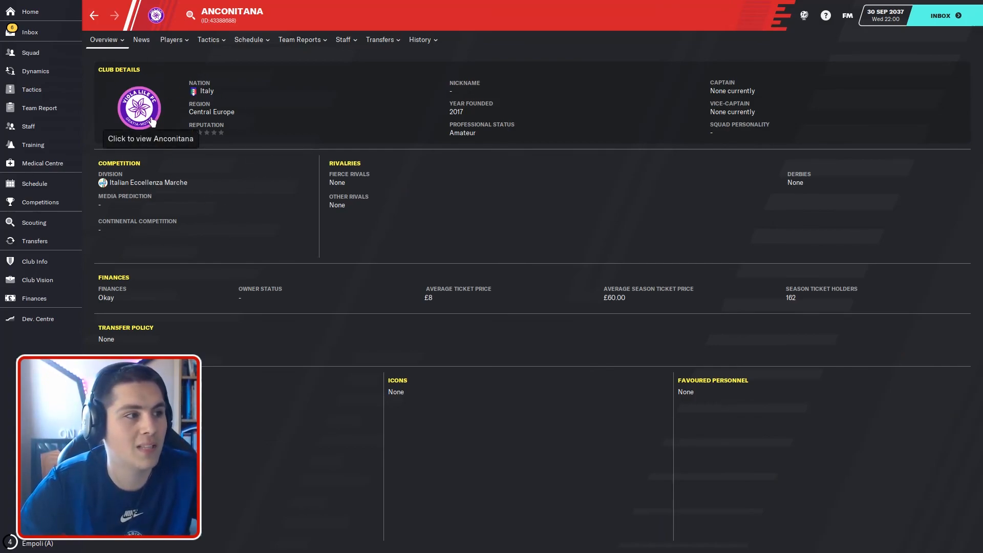
left_click(121, 40)
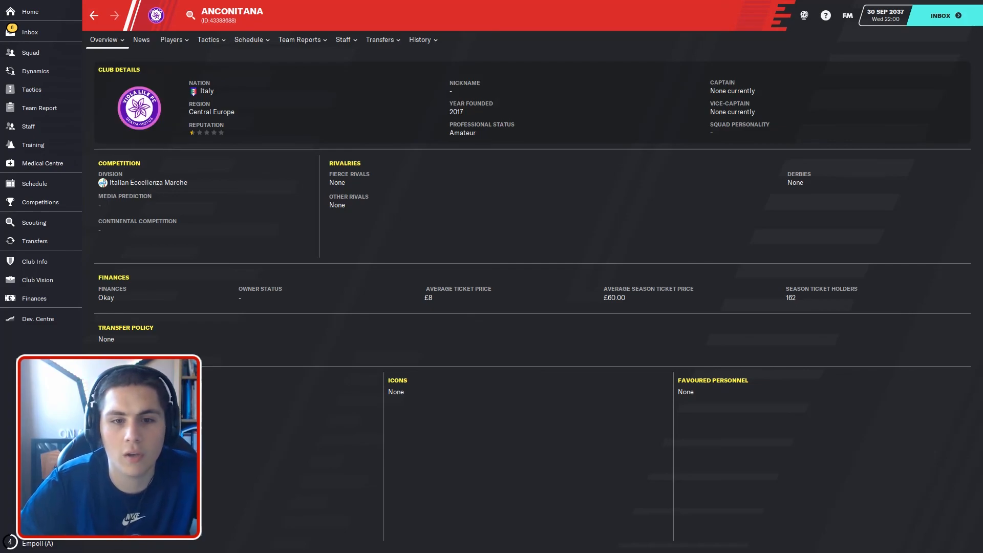